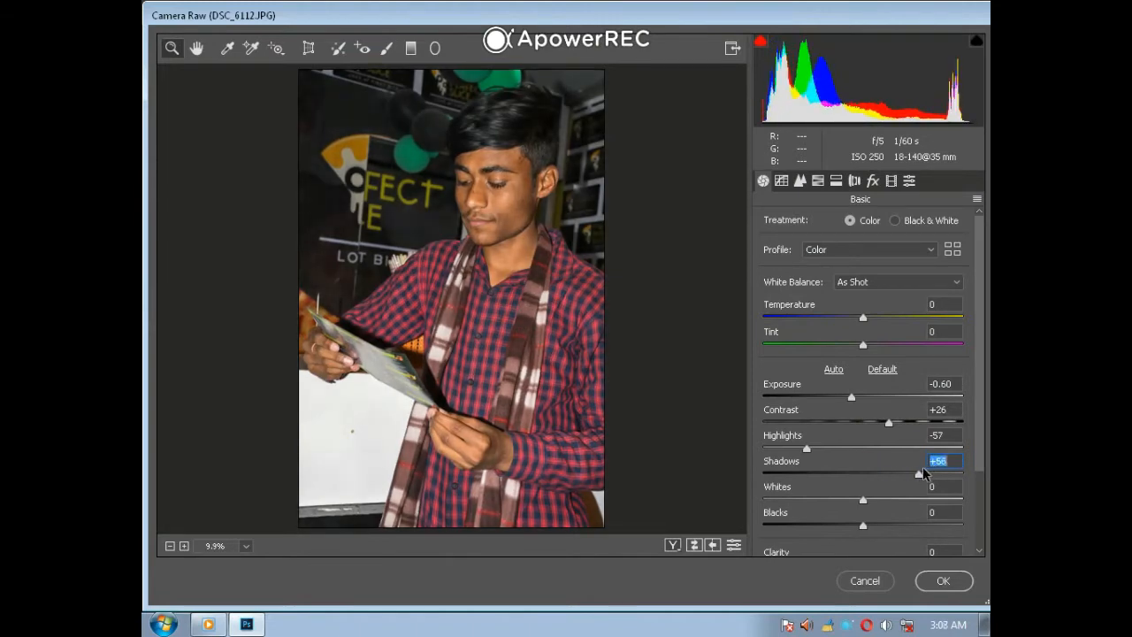
Set the photo's Whites to -12 and Blacks to +17 in the basic adjustments
{"action": "left_click", "coordinate": [865, 514]}
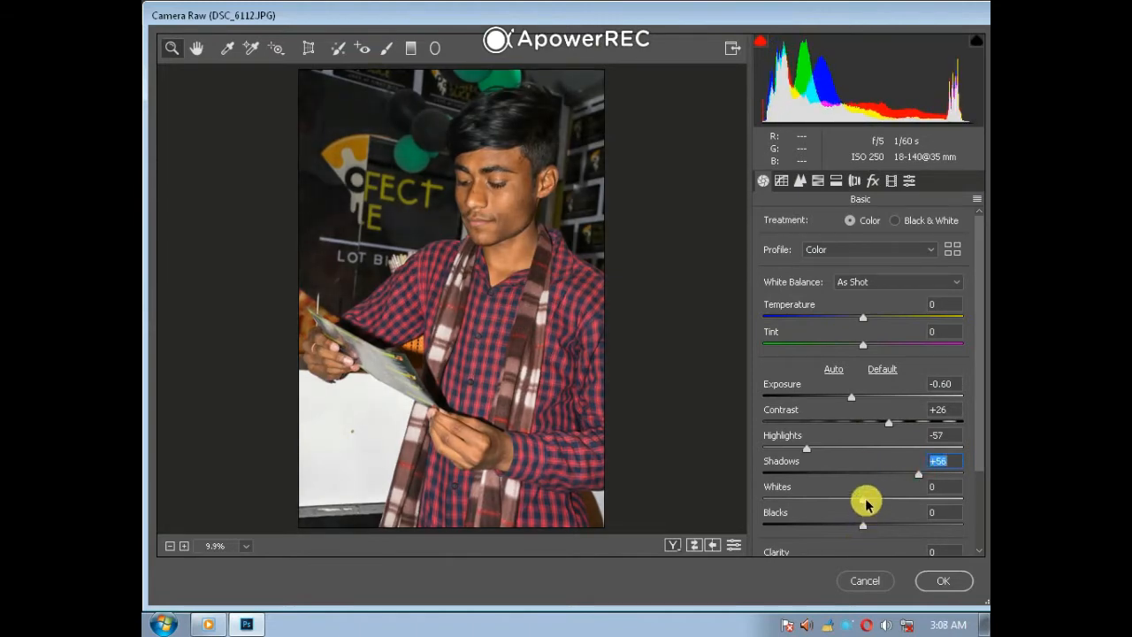
{"action": "left_click_drag", "start_coordinate": [866, 503], "coordinate": [877, 524]}
{"action": "left_click", "coordinate": [855, 514]}
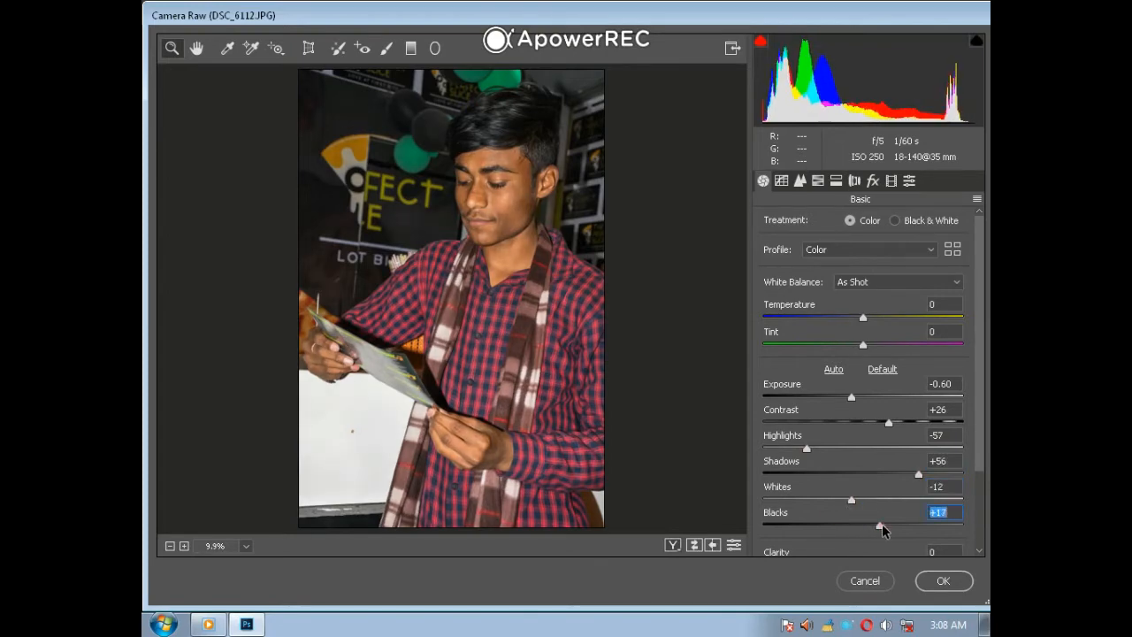
Set Clarity to +28 and Dehaze to -3 in the basic adjustments
{"action": "scroll", "coordinate": [885, 529], "scroll_direction": "down", "scroll_amount": 3}
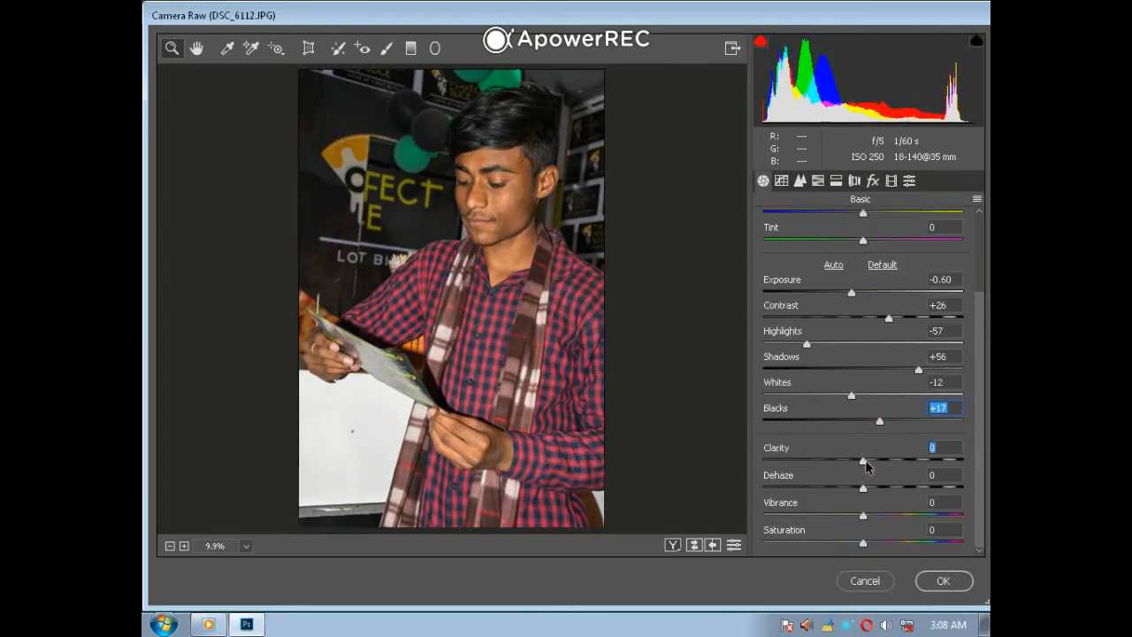
{"action": "left_click_drag", "start_coordinate": [865, 460], "coordinate": [893, 469]}
{"action": "left_click", "coordinate": [865, 488]}
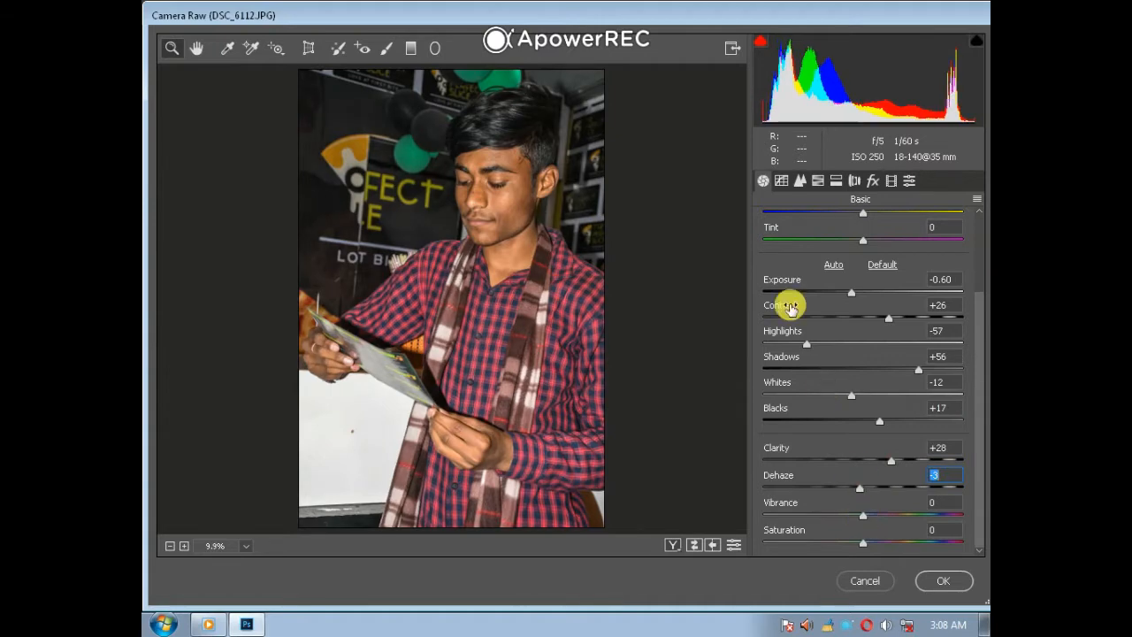
Shift the HSL hues to Yellows -68, Greens -88, Aquas +44 and Blues -63
{"action": "left_click", "coordinate": [817, 181]}
{"action": "left_click", "coordinate": [825, 228]}
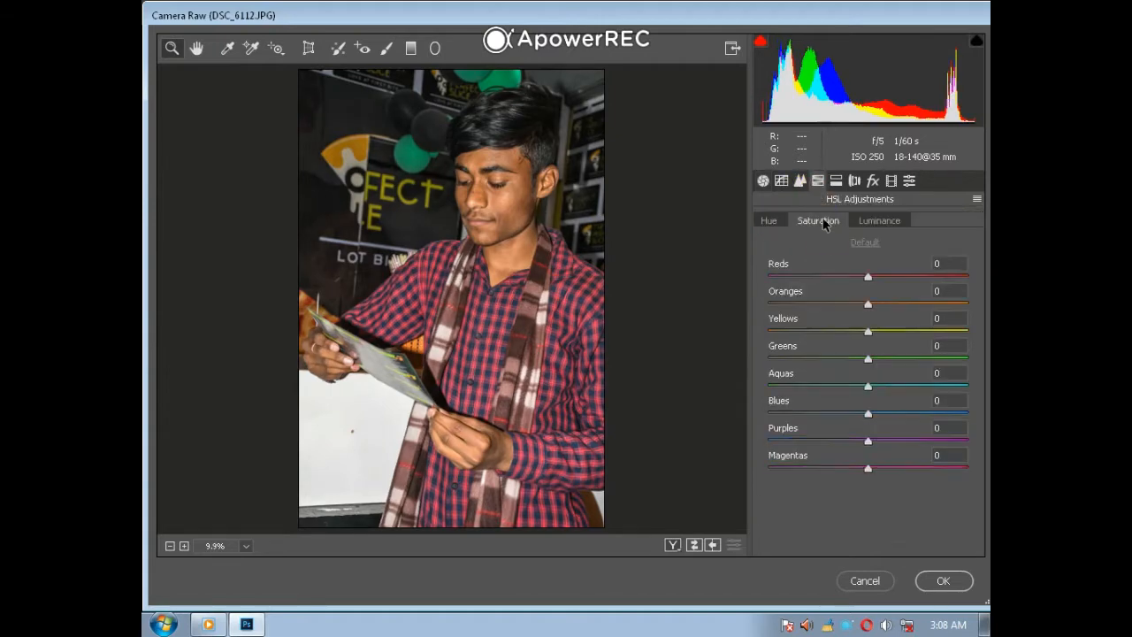
{"action": "left_click", "coordinate": [863, 303]}
{"action": "left_click", "coordinate": [769, 221]}
{"action": "left_click_drag", "start_coordinate": [852, 330], "coordinate": [941, 351]}
{"action": "left_click_drag", "start_coordinate": [799, 382], "coordinate": [782, 379]}
{"action": "left_click_drag", "start_coordinate": [832, 331], "coordinate": [799, 332]}
{"action": "left_click_drag", "start_coordinate": [868, 385], "coordinate": [921, 387]}
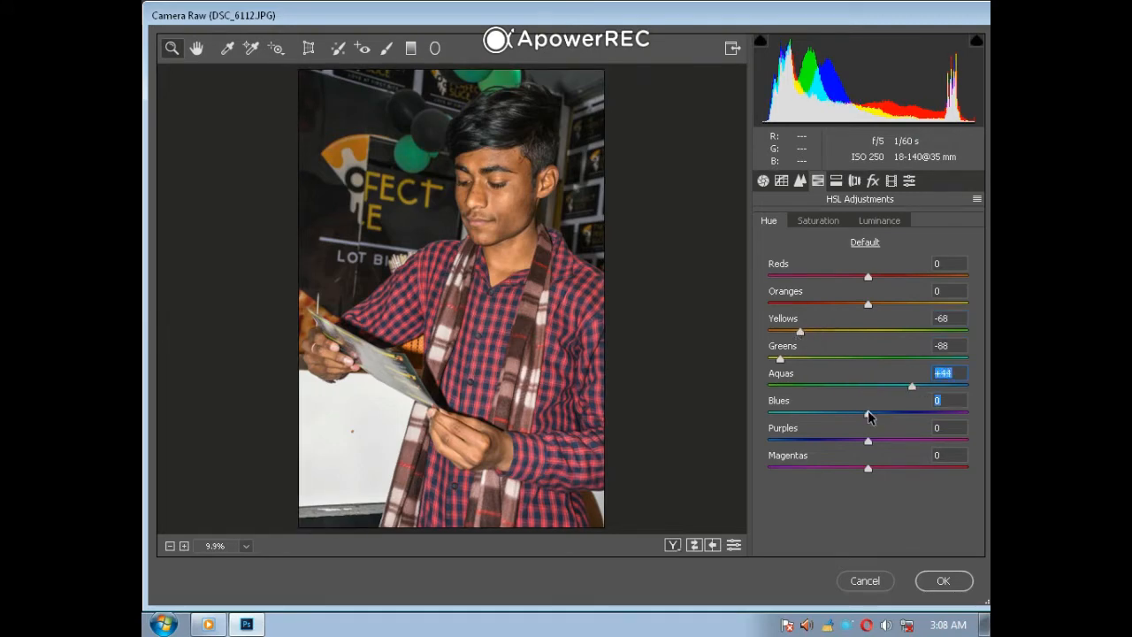
{"action": "left_click_drag", "start_coordinate": [869, 414], "coordinate": [810, 432]}
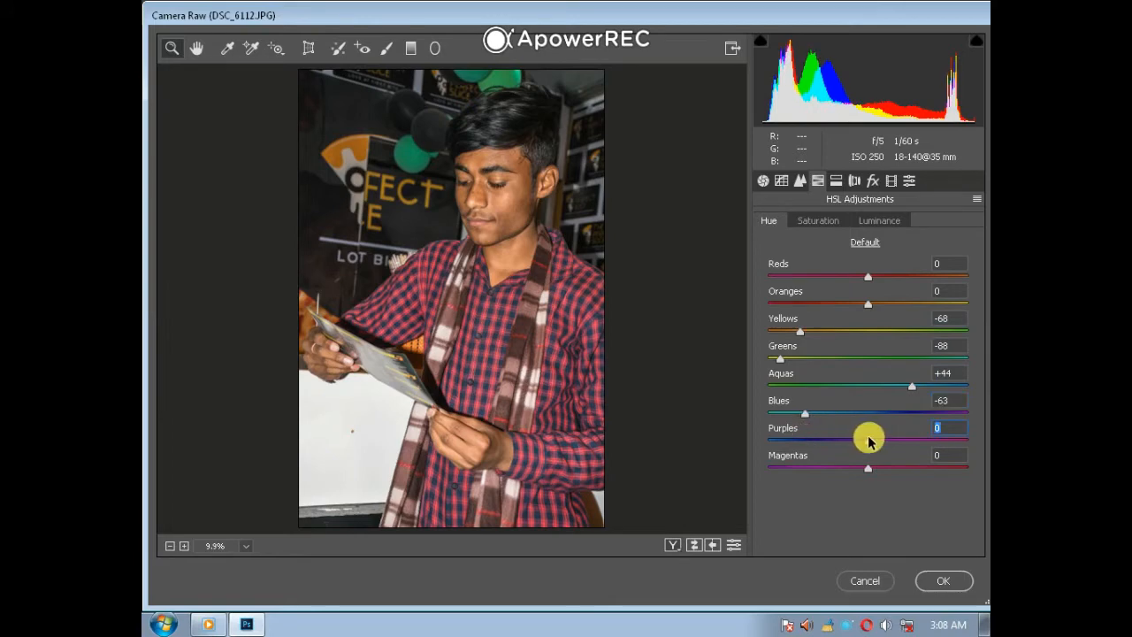
Set the HSL saturation to Yellows -100, Greens -100, Aquas +67 and Blues +30
{"action": "left_click", "coordinate": [817, 221]}
{"action": "left_click", "coordinate": [852, 317]}
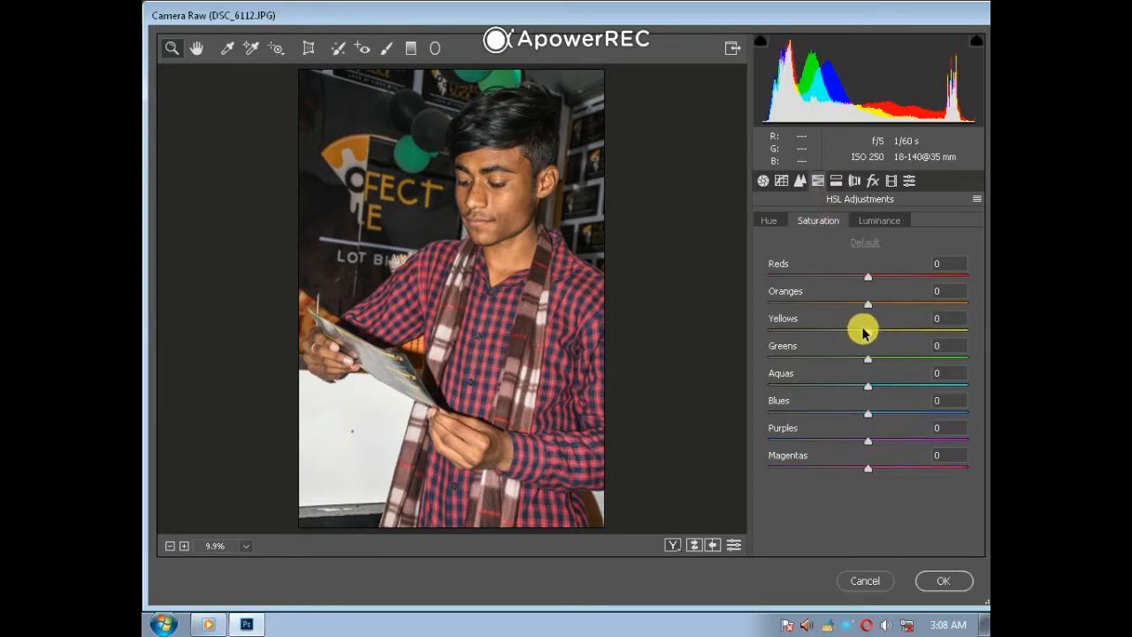
{"action": "left_click_drag", "start_coordinate": [772, 350], "coordinate": [748, 351]}
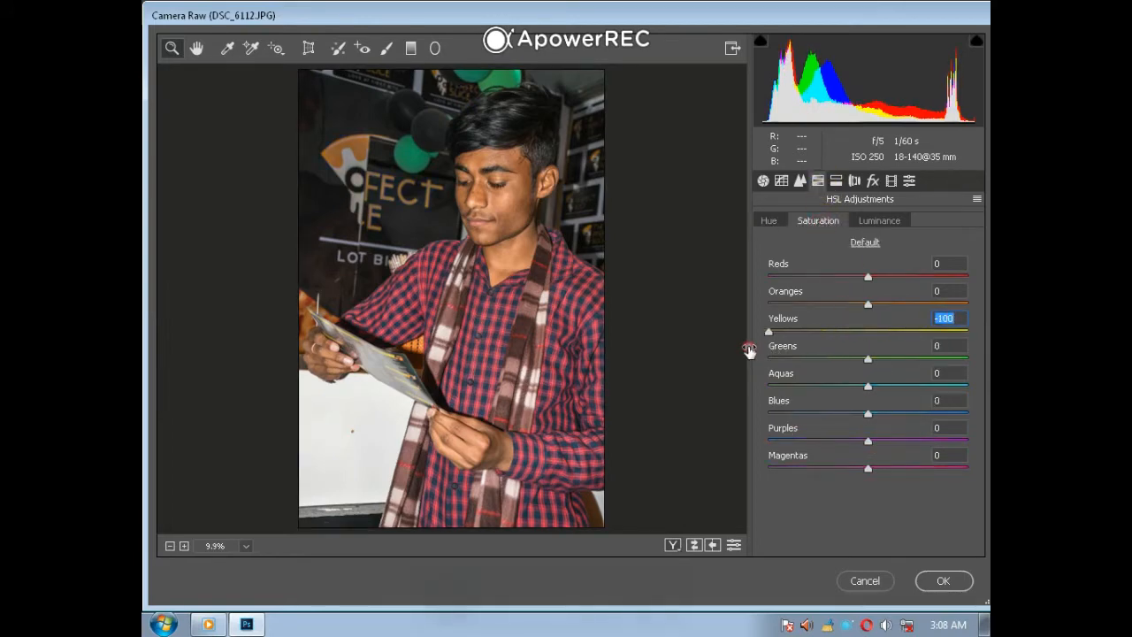
{"action": "left_click", "coordinate": [870, 358]}
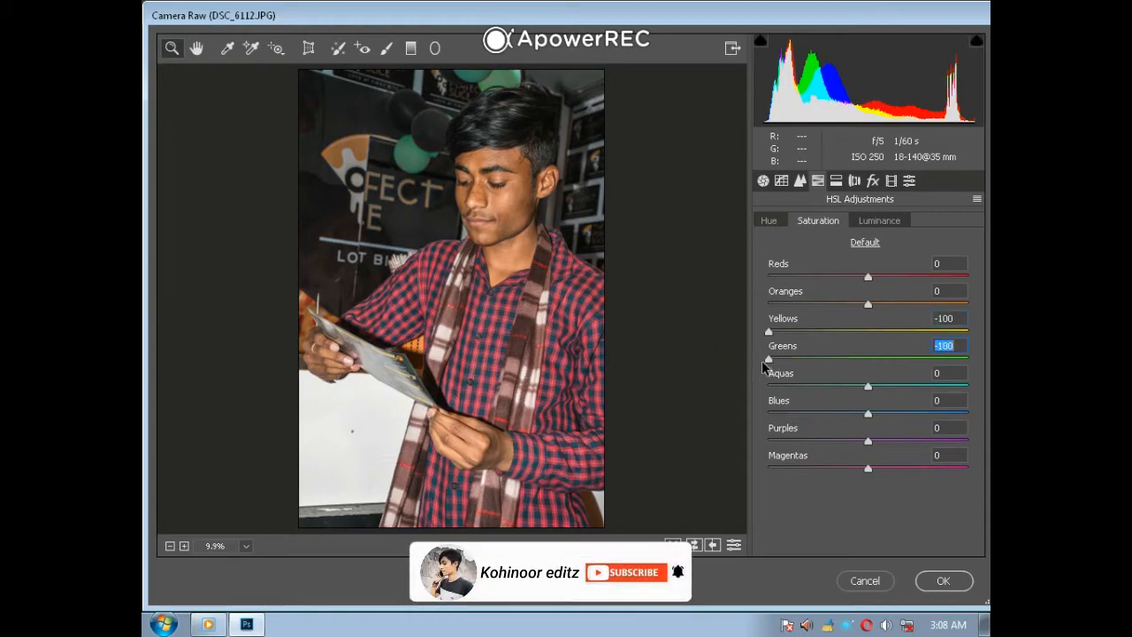
{"action": "left_click_drag", "start_coordinate": [868, 386], "coordinate": [776, 391]}
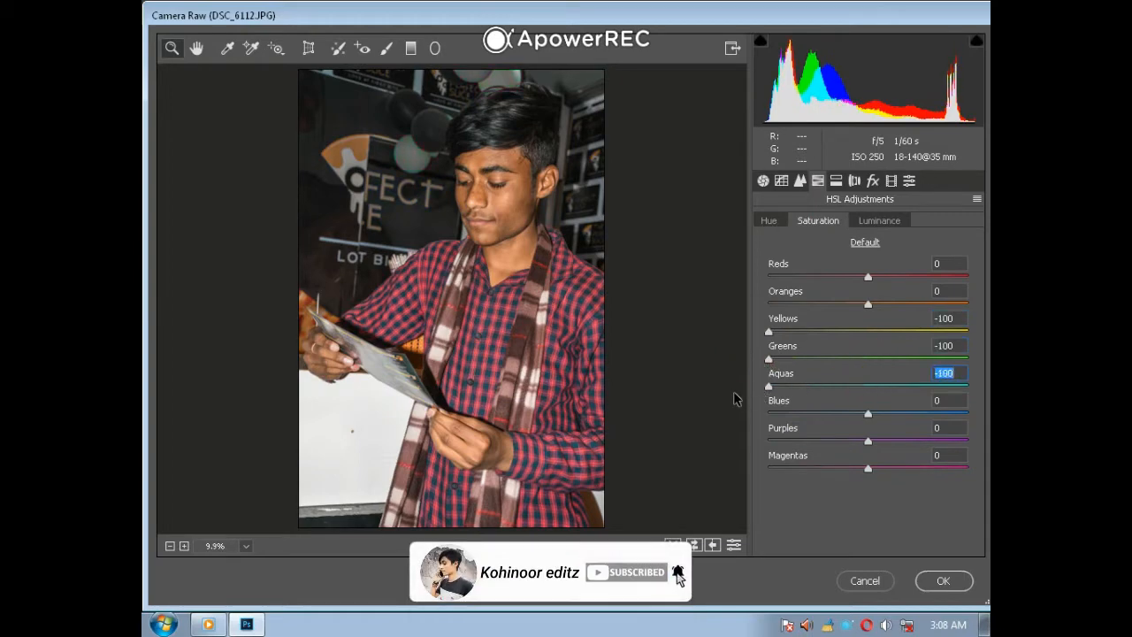
{"action": "left_click_drag", "start_coordinate": [865, 413], "coordinate": [900, 412]}
{"action": "mouse_move", "coordinate": [770, 387]}
{"action": "left_mouse_down"}
{"action": "mouse_move", "coordinate": [946, 382]}
{"action": "mouse_move", "coordinate": [781, 403]}
{"action": "left_mouse_up"}
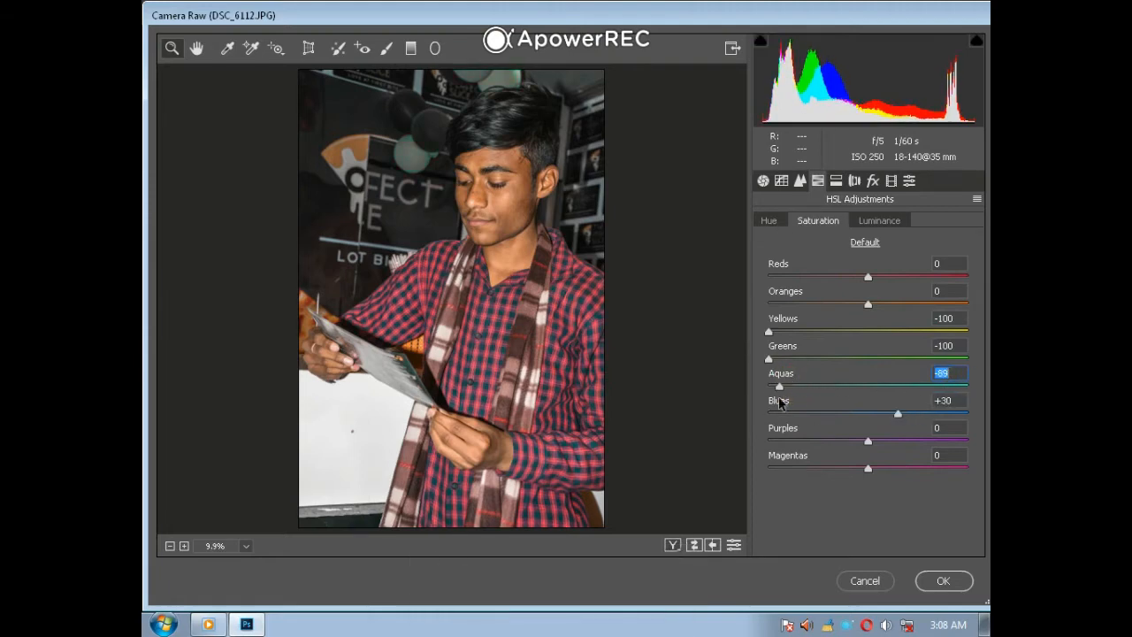
{"action": "left_click_drag", "start_coordinate": [914, 390], "coordinate": [970, 387]}
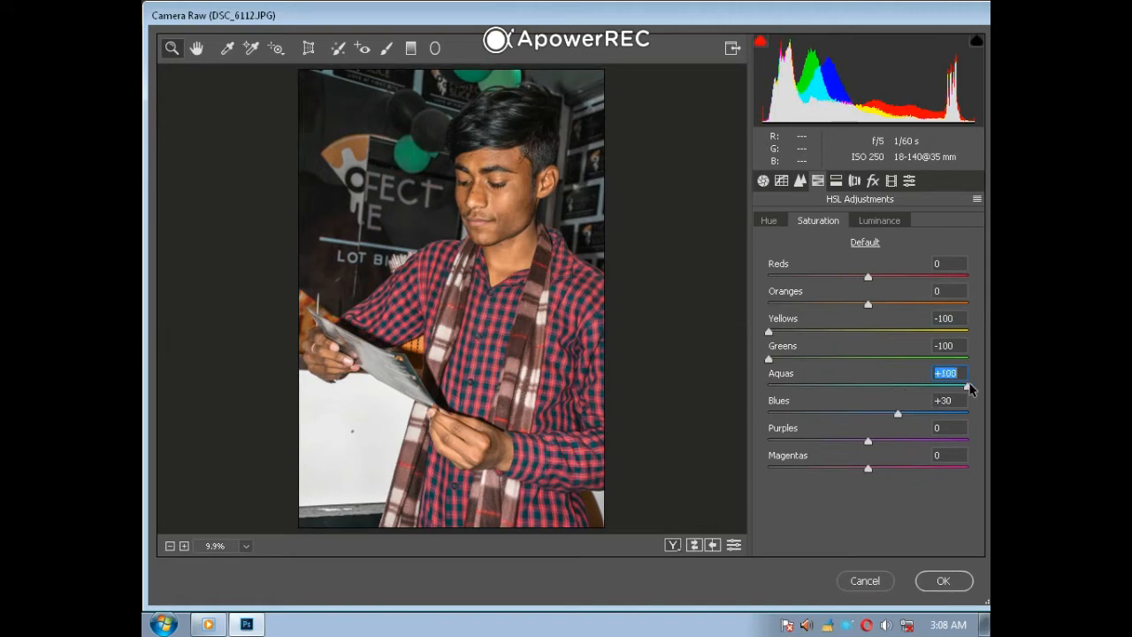
Set the HSL luminance to Oranges +6, Yellows -27, Greens -23, Aquas +28 and Blues +22
{"action": "left_click", "coordinate": [876, 220]}
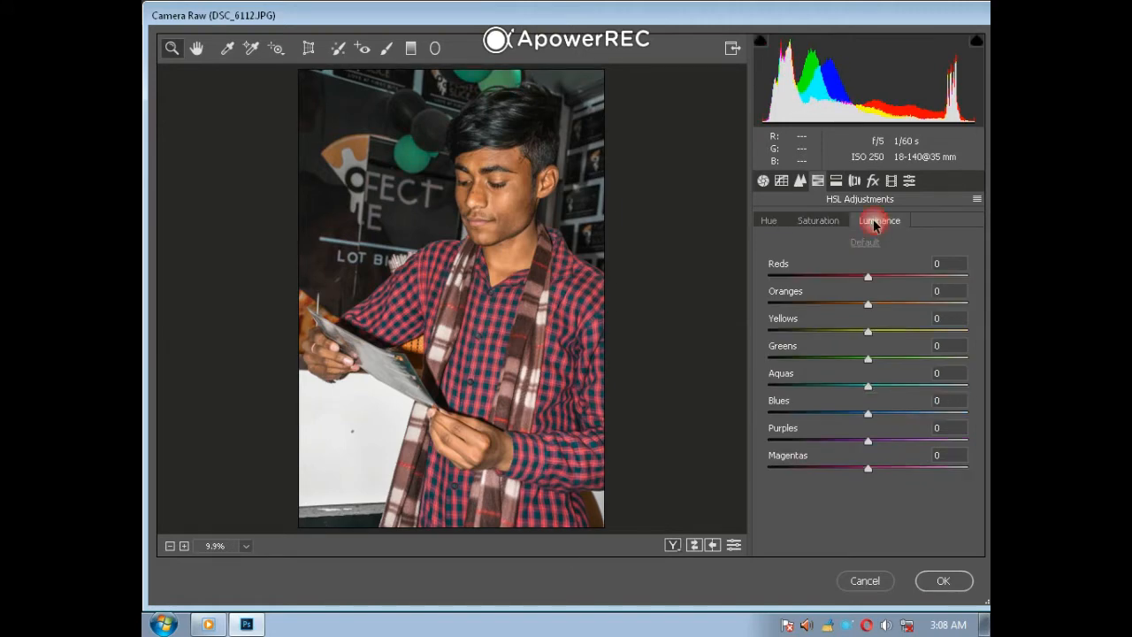
{"action": "left_click", "coordinate": [847, 625]}
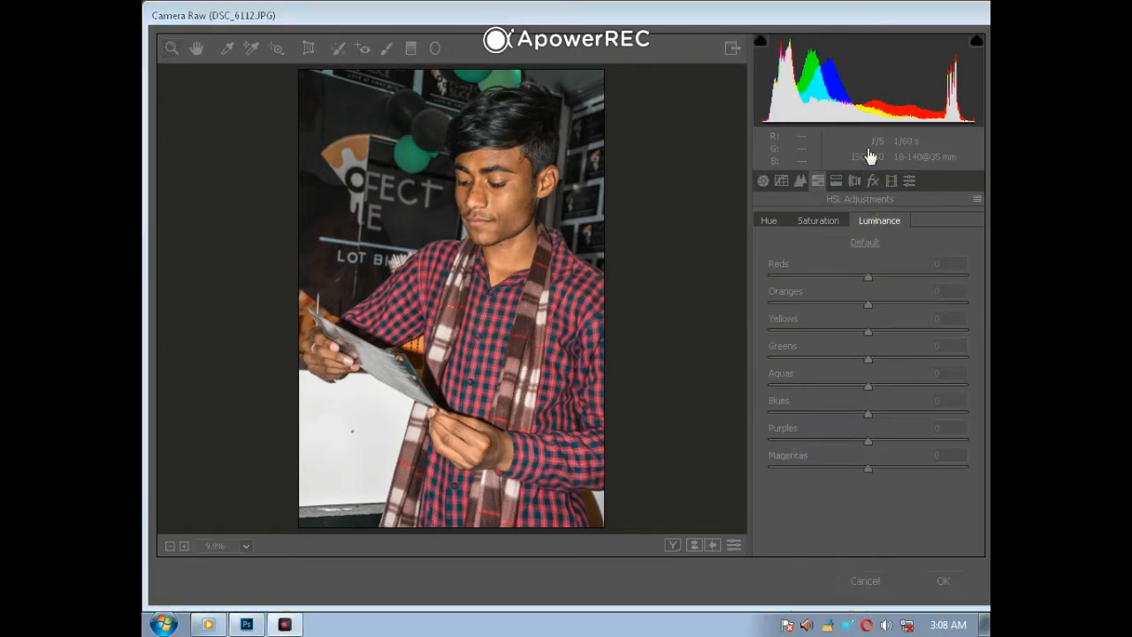
{"action": "left_click", "coordinate": [869, 303]}
{"action": "left_click_drag", "start_coordinate": [869, 303], "coordinate": [886, 416]}
{"action": "left_click", "coordinate": [836, 338]}
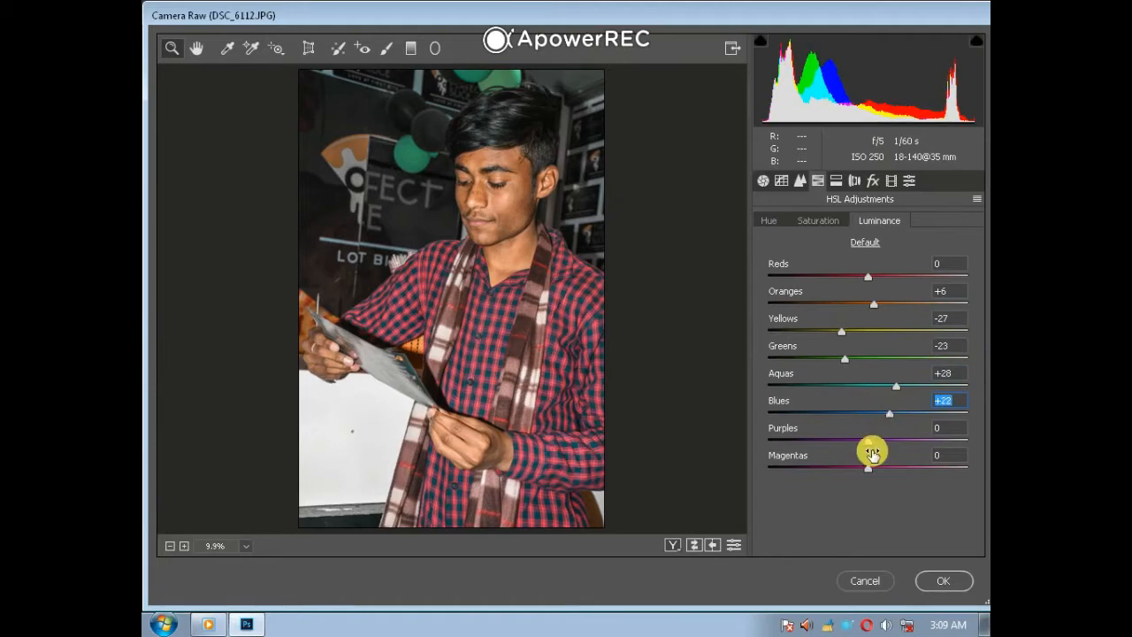
Darken the photo's edges with post-crop vignetting at amount -16 and midpoint 45, plus lens correction vignetting at amount -18
{"action": "left_click", "coordinate": [873, 181]}
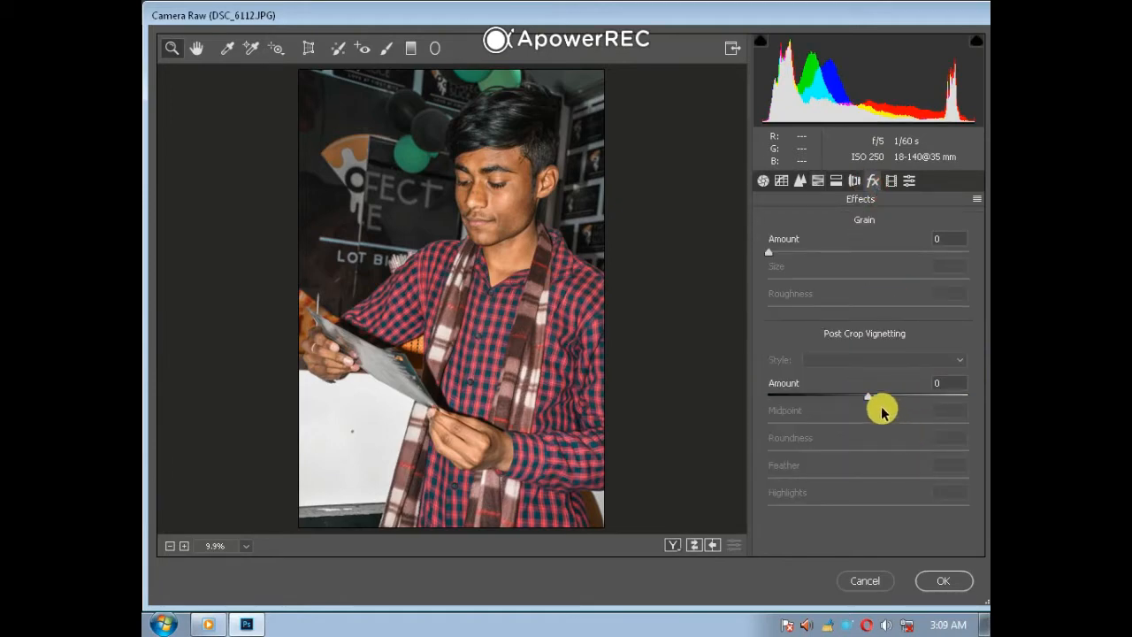
{"action": "mouse_move", "coordinate": [868, 396]}
{"action": "left_mouse_down"}
{"action": "mouse_move", "coordinate": [847, 400]}
{"action": "mouse_move", "coordinate": [857, 399]}
{"action": "left_mouse_up"}
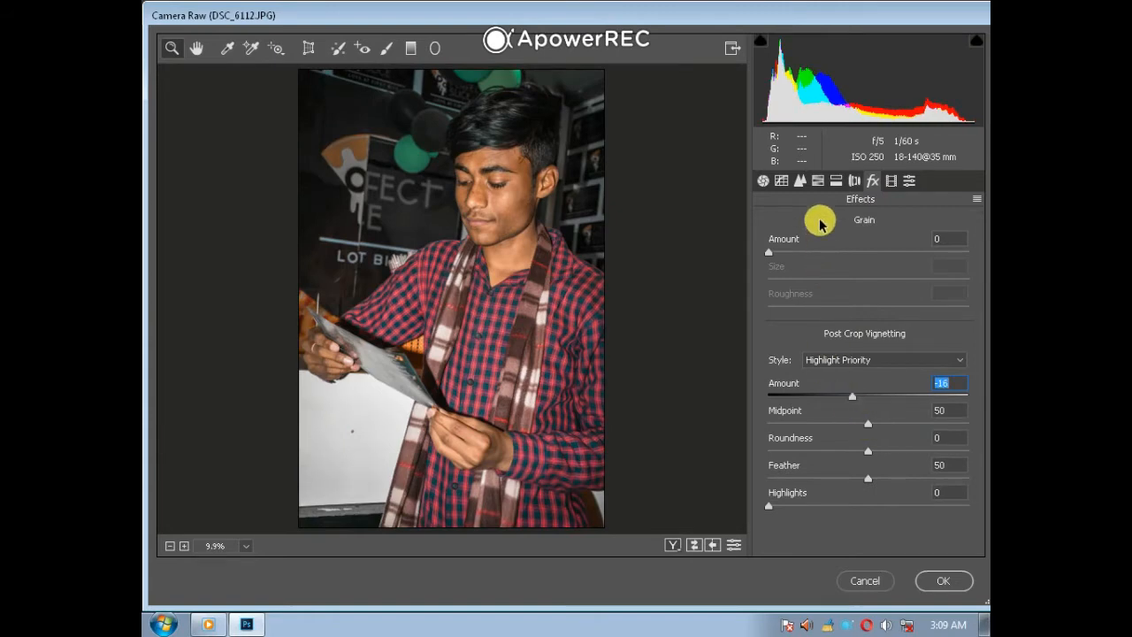
{"action": "left_click", "coordinate": [819, 182]}
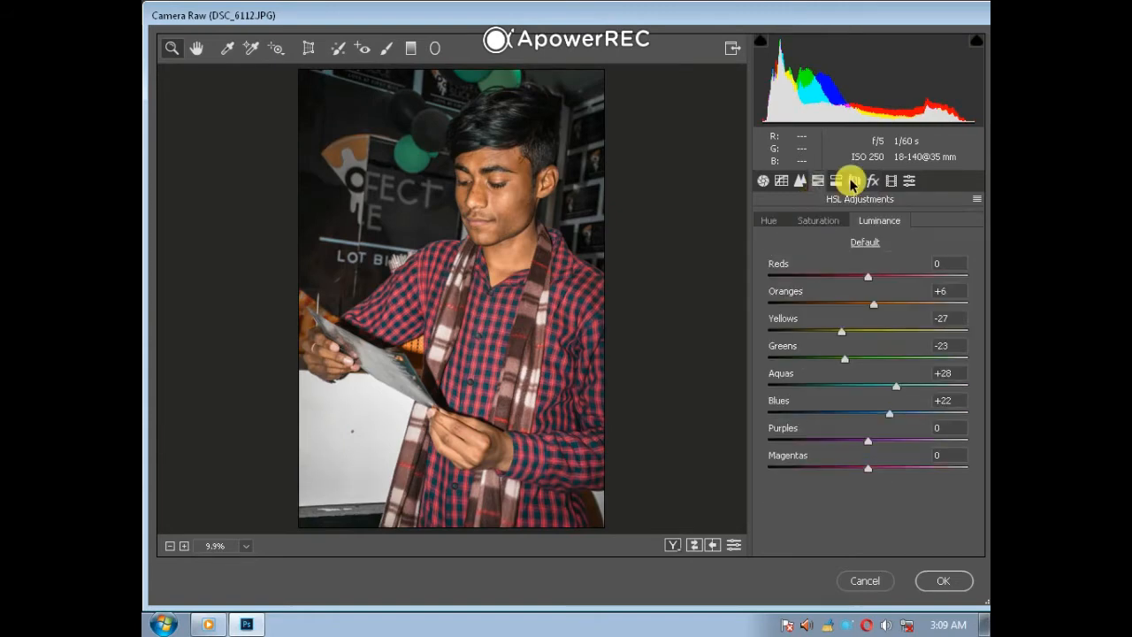
{"action": "left_click", "coordinate": [853, 181]}
{"action": "left_click_drag", "start_coordinate": [863, 495], "coordinate": [843, 497]}
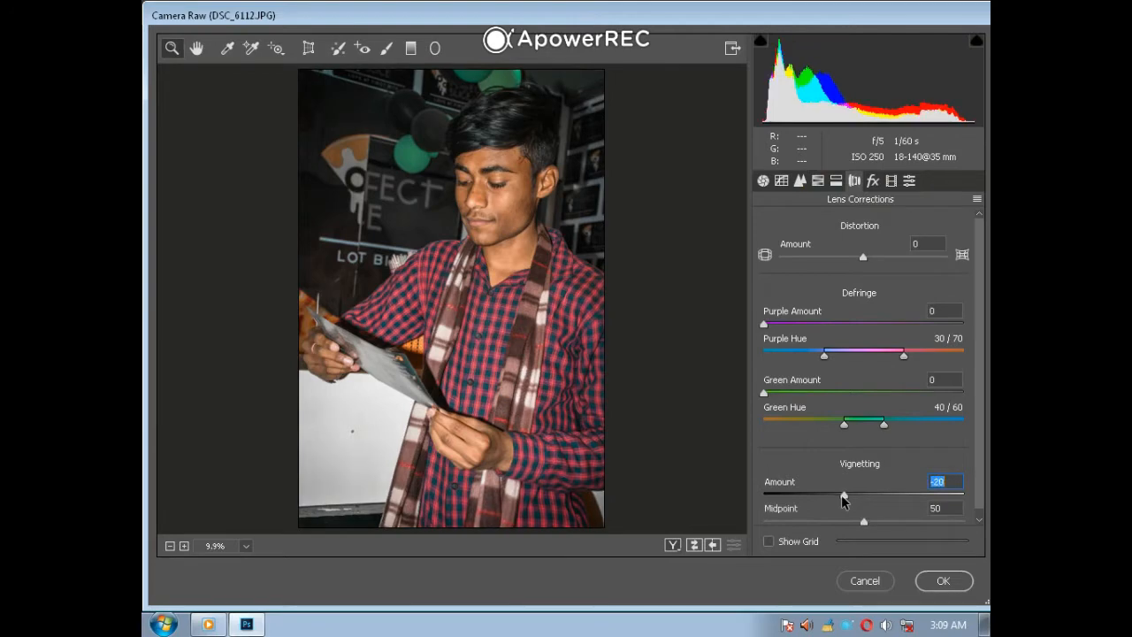
{"action": "left_click", "coordinate": [873, 180]}
{"action": "left_click_drag", "start_coordinate": [868, 430], "coordinate": [858, 426]}
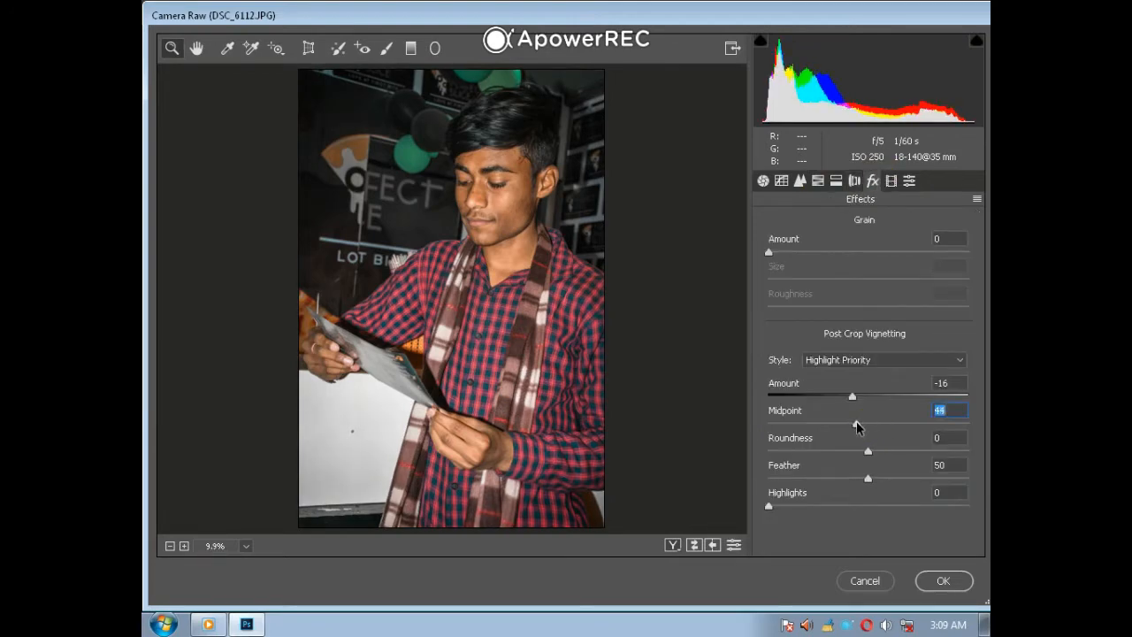
Reduce the HSL saturation of the Oranges to -11
{"action": "left_click", "coordinate": [817, 180]}
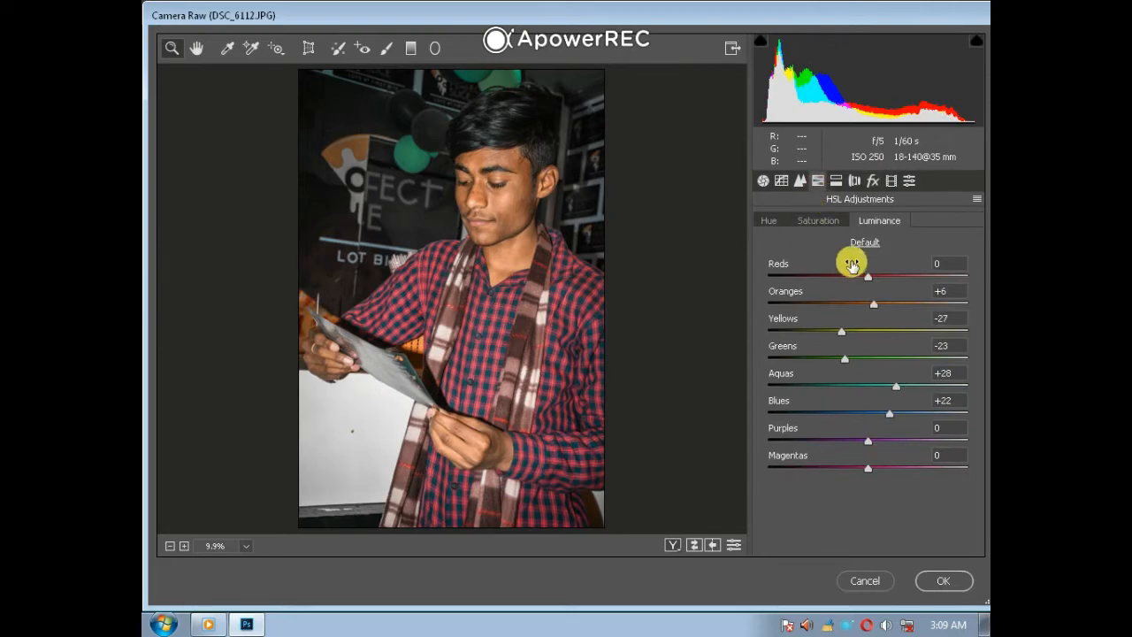
{"action": "left_click", "coordinate": [820, 221]}
{"action": "left_click_drag", "start_coordinate": [866, 304], "coordinate": [856, 307]}
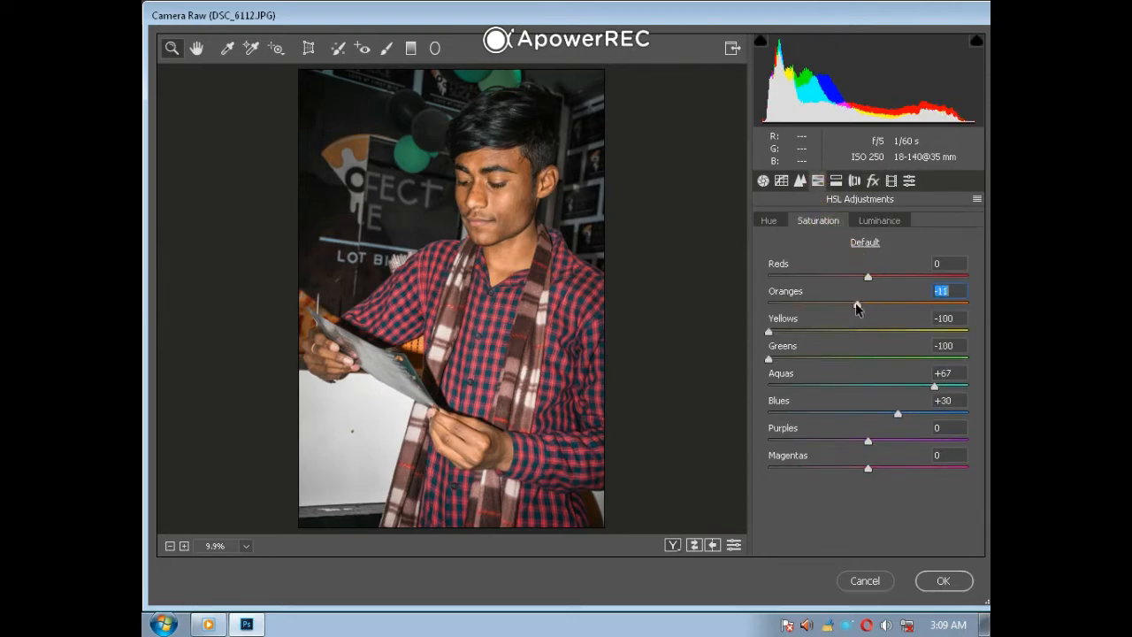
{"action": "left_click", "coordinate": [799, 182]}
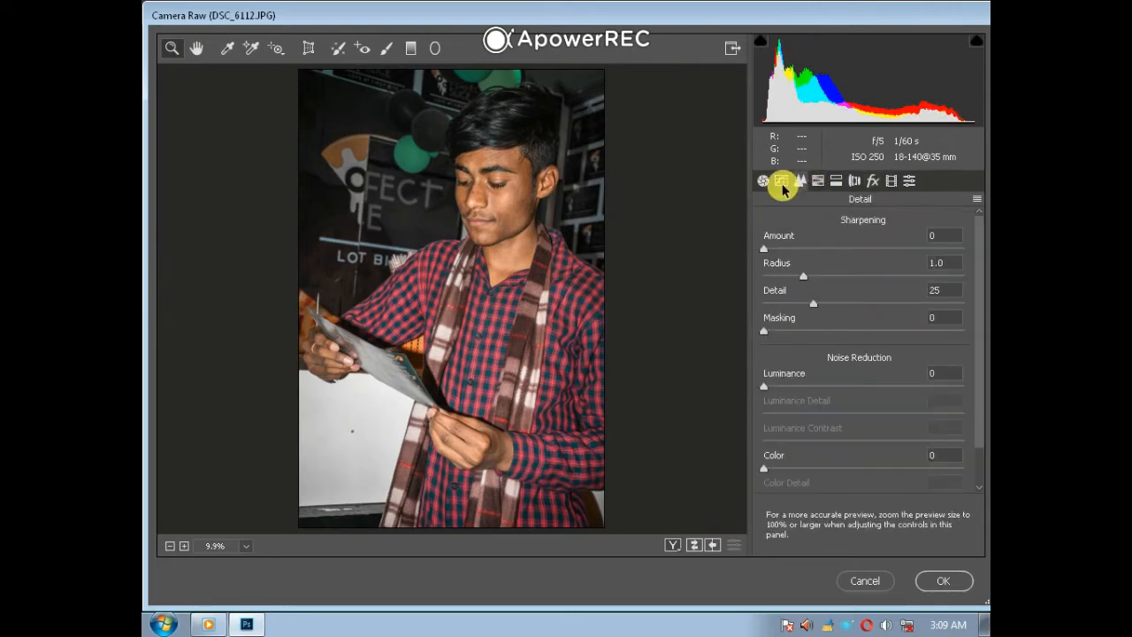
{"action": "left_click", "coordinate": [782, 188]}
{"action": "left_click", "coordinate": [799, 180]}
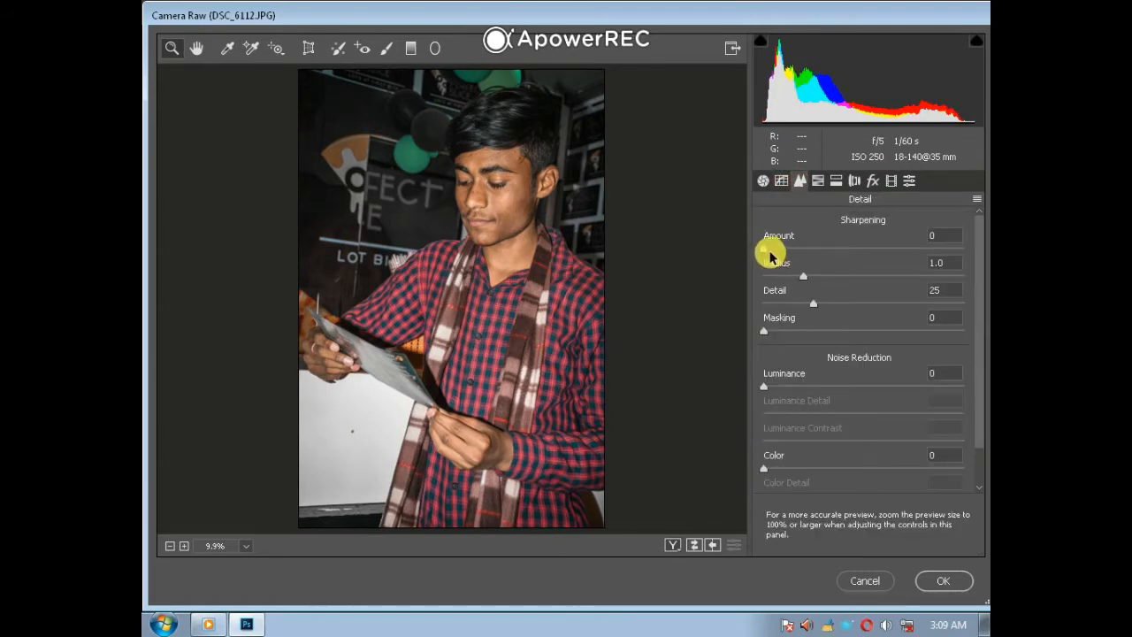
{"action": "left_click", "coordinate": [818, 181]}
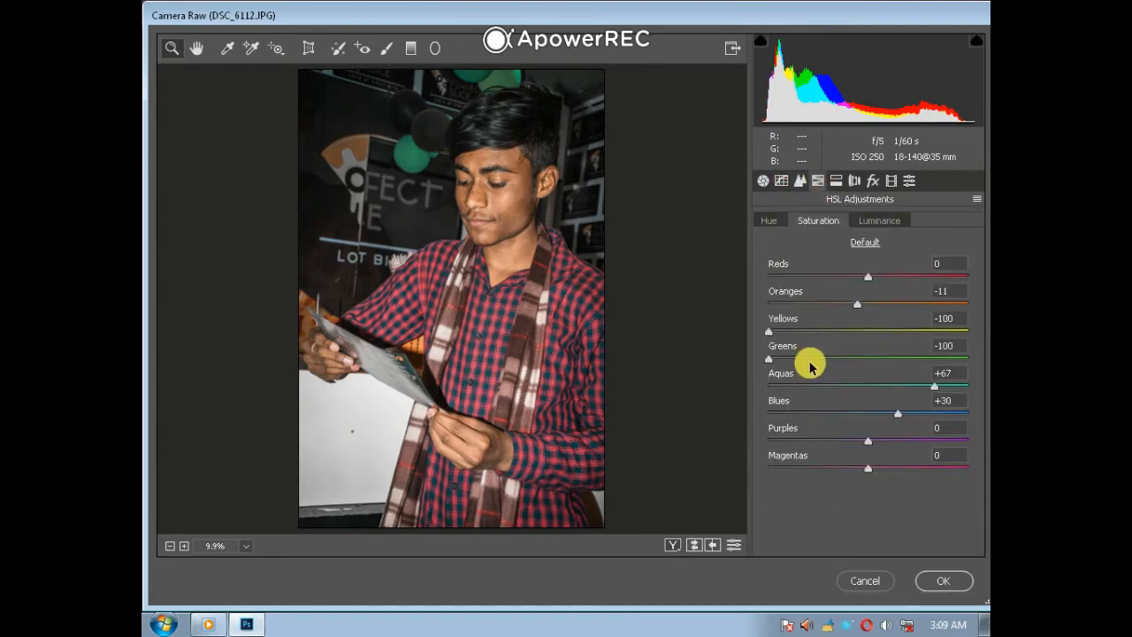
Darken the parametric tone curve with Highlights -31, Lights -20, Darks -13 and Shadows -10
{"action": "left_click", "coordinate": [784, 182]}
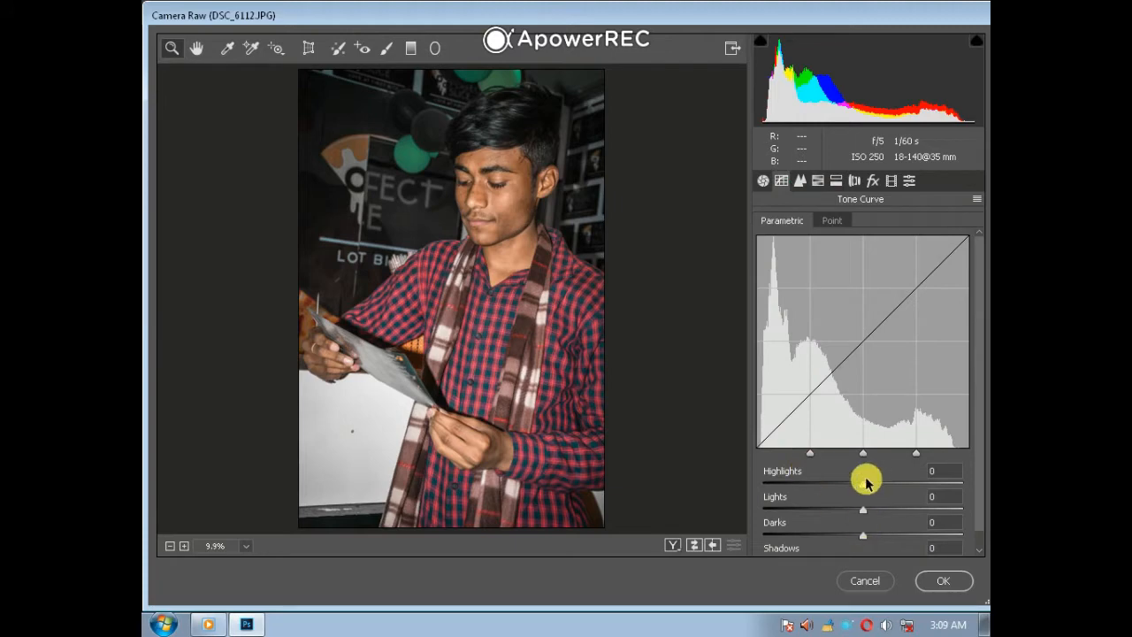
{"action": "left_click_drag", "start_coordinate": [863, 484], "coordinate": [855, 546]}
{"action": "scroll", "coordinate": [870, 515], "scroll_direction": "down", "scroll_amount": 1}
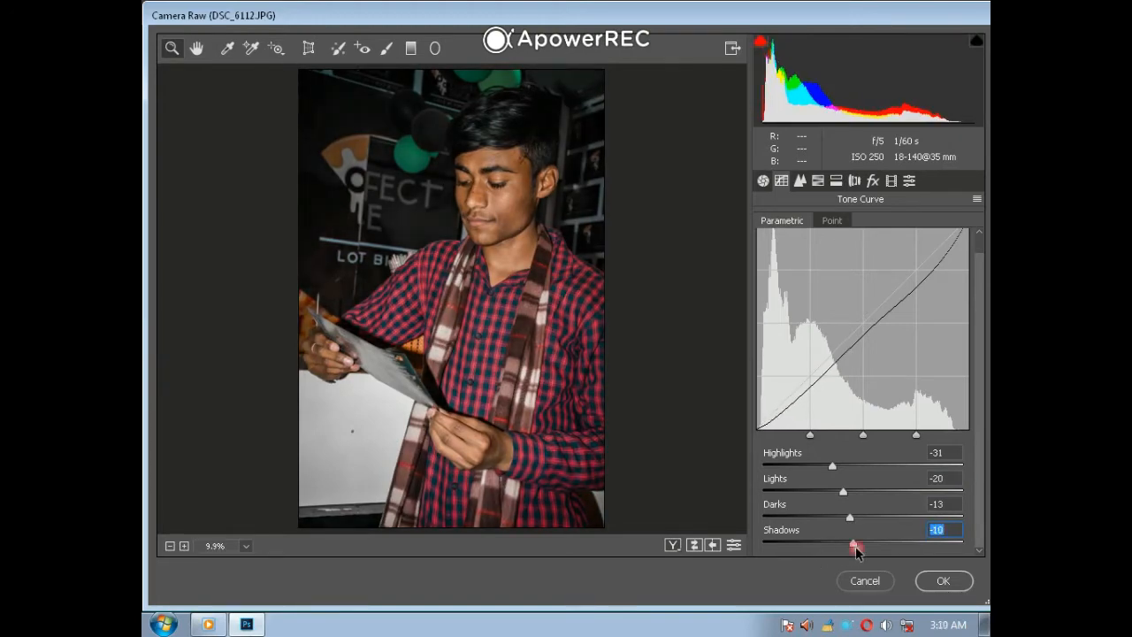
Adjust the hue of the shadows in the Split Toning settings
{"action": "left_click", "coordinate": [872, 180]}
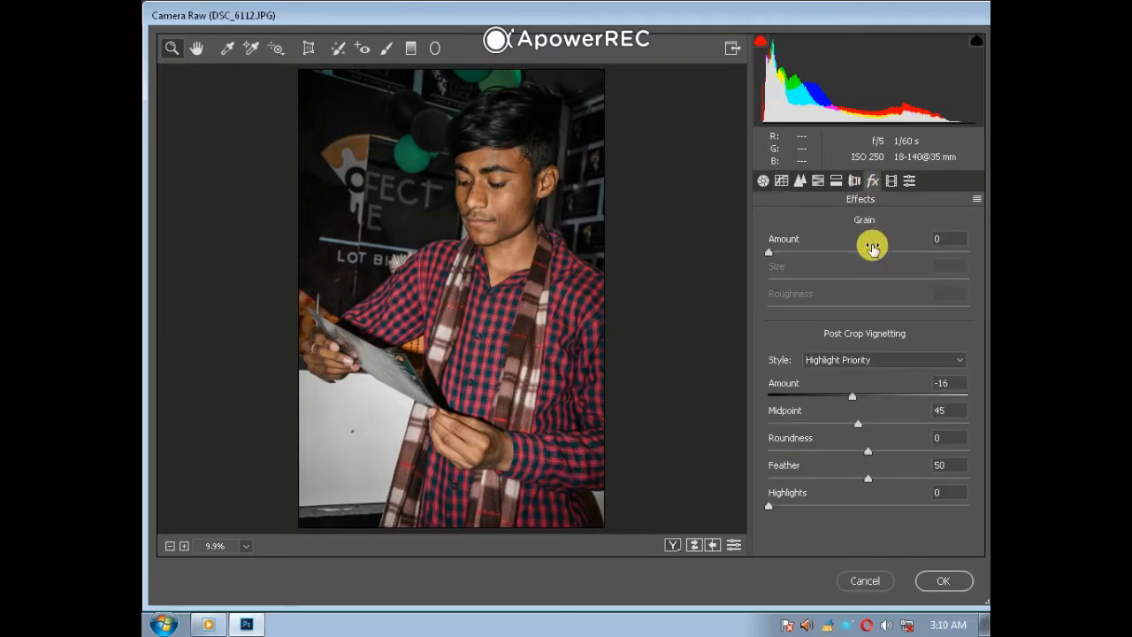
{"action": "left_click", "coordinate": [855, 181]}
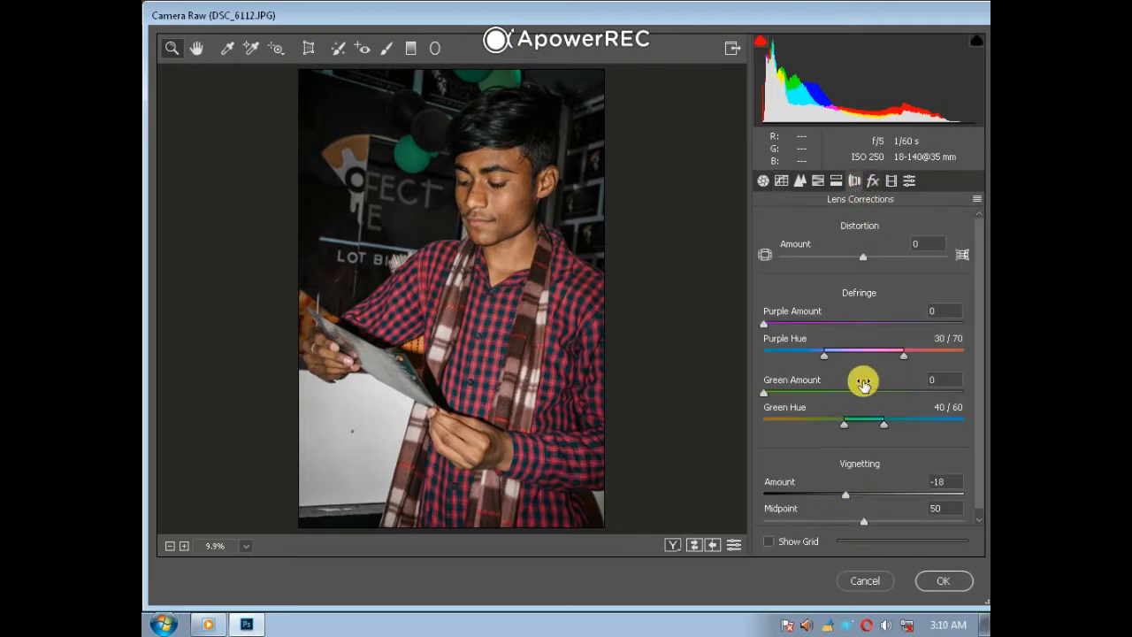
{"action": "left_click", "coordinate": [836, 181]}
{"action": "left_click", "coordinate": [770, 378]}
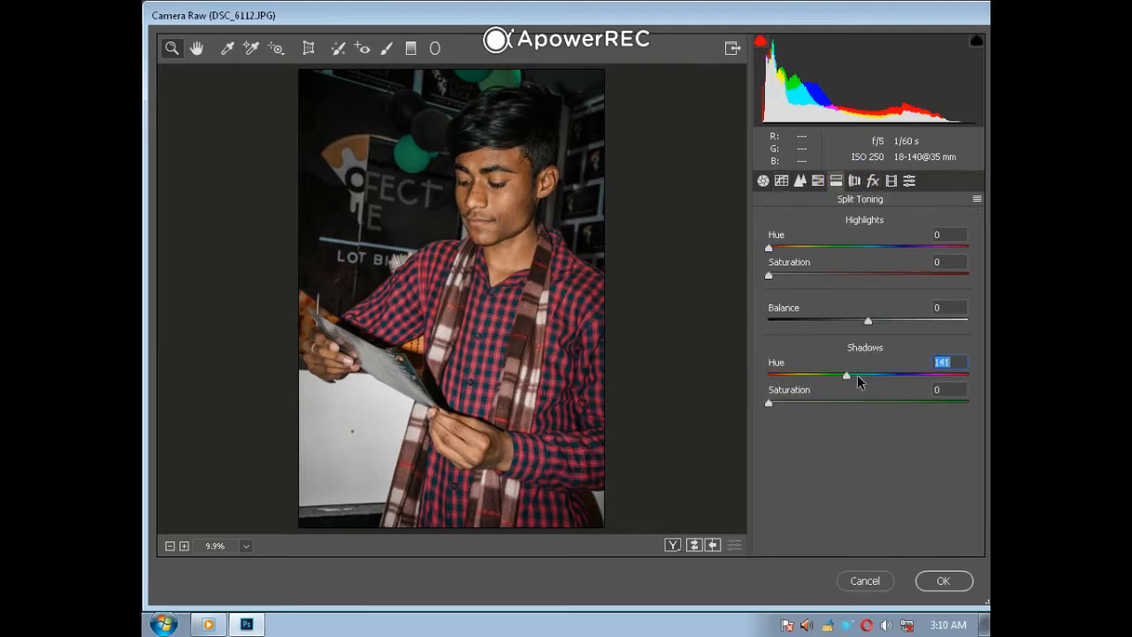
{"action": "left_click_drag", "start_coordinate": [857, 374], "coordinate": [813, 378]}
{"action": "left_click", "coordinate": [890, 181]}
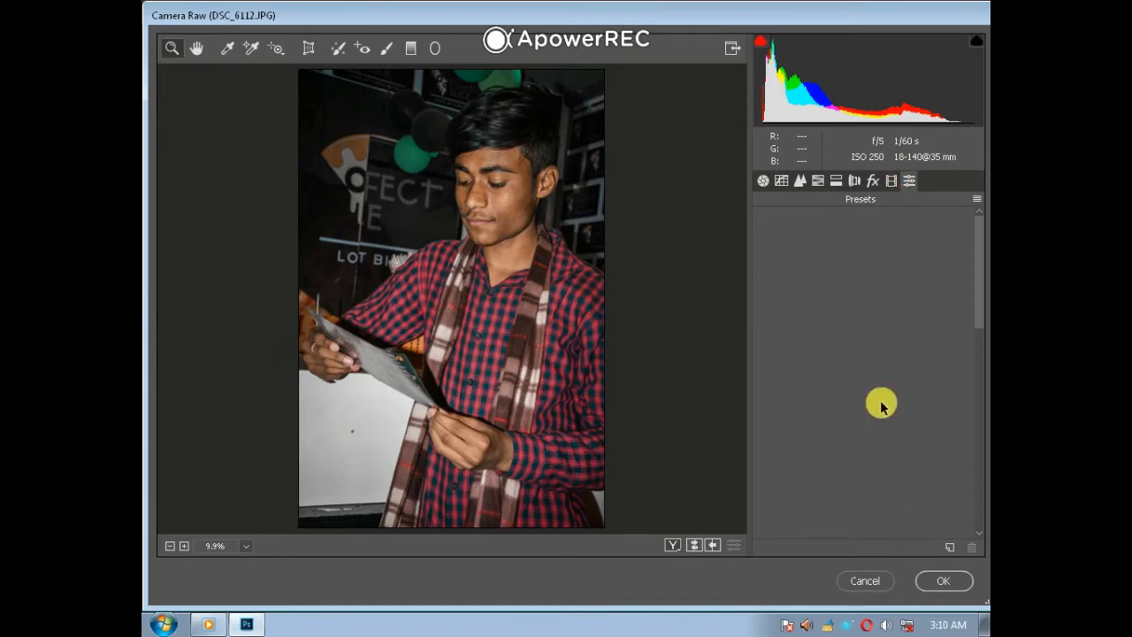
{"action": "left_click", "coordinate": [891, 181]}
{"action": "left_click", "coordinate": [873, 182]}
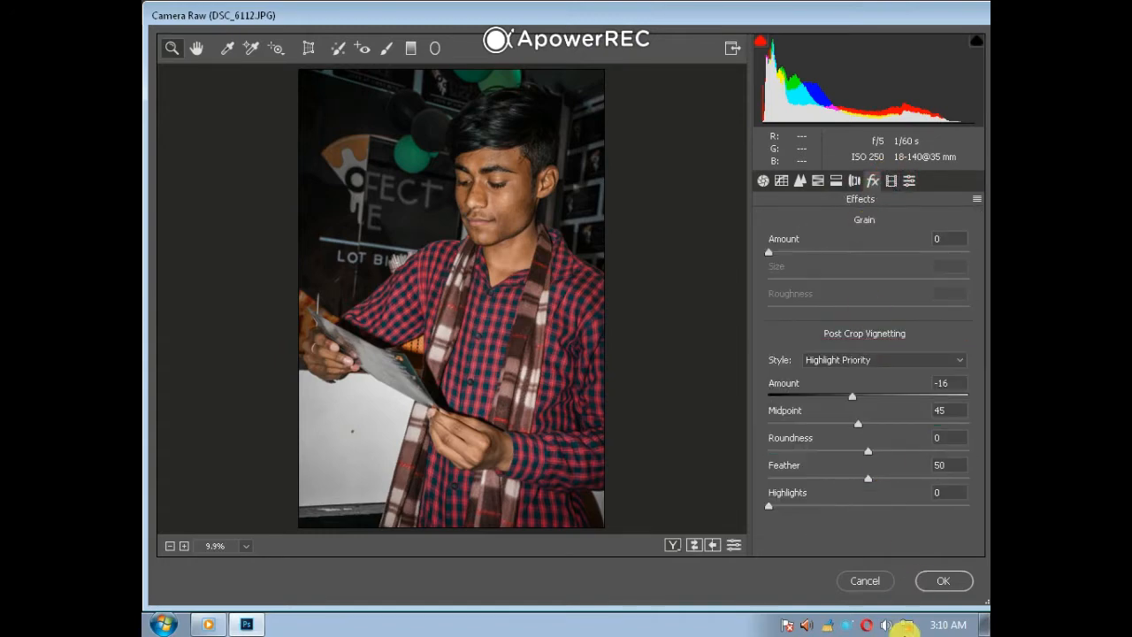
Set the HSL saturation of the Aquas to +13
{"action": "left_click", "coordinate": [818, 180]}
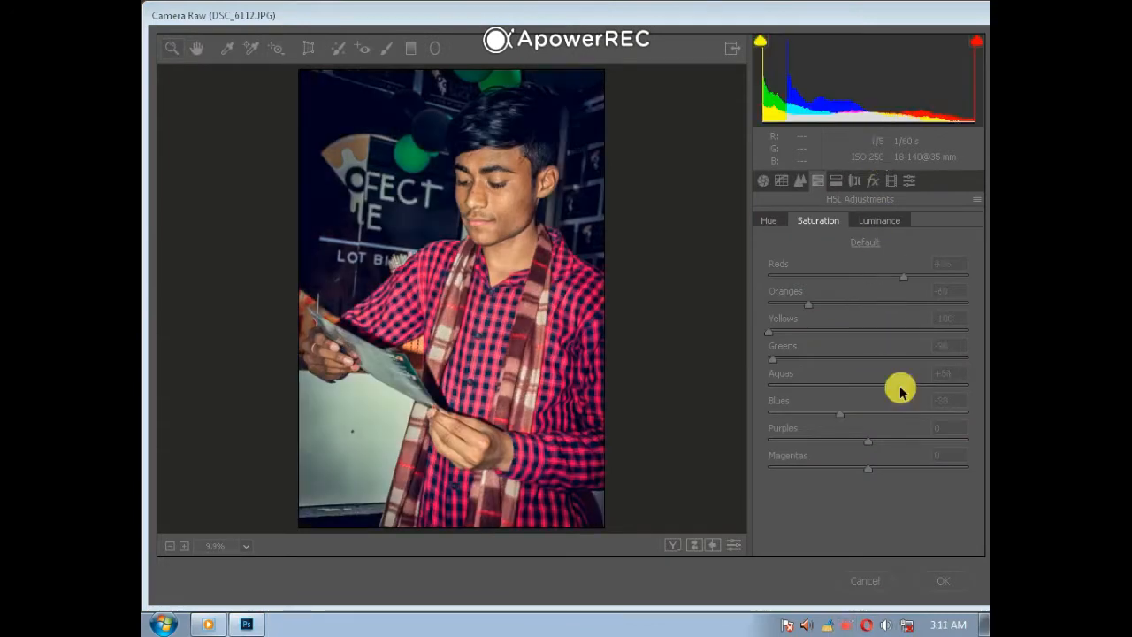
{"action": "left_click_drag", "start_coordinate": [900, 392], "coordinate": [723, 395]}
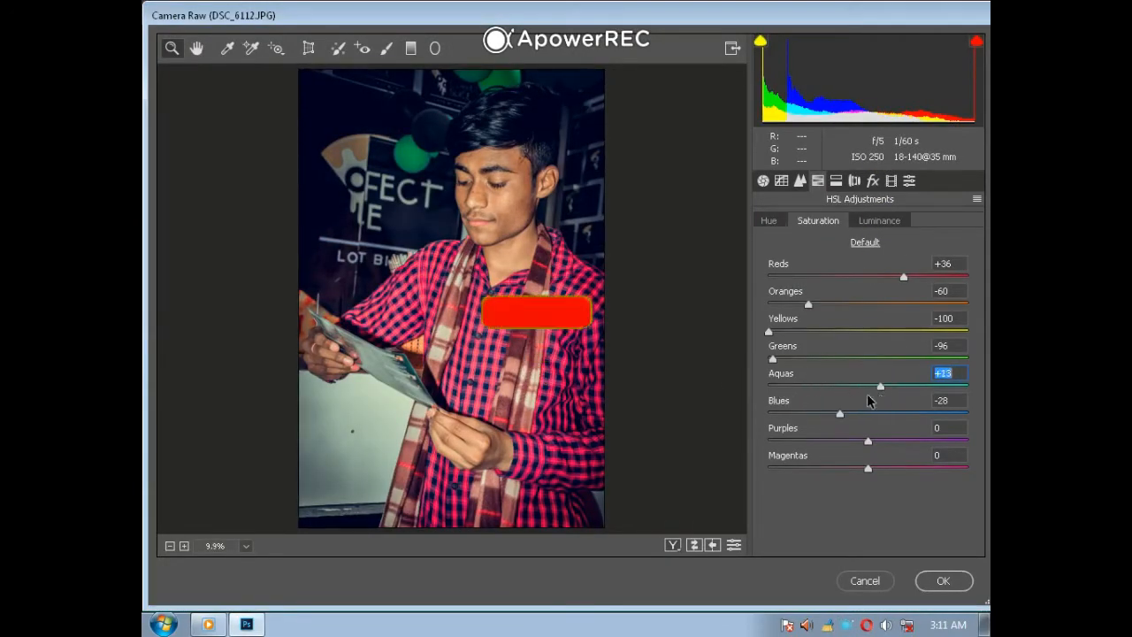
Set the HSL saturation of the Aquas to -100 and the luminance of the Oranges to -23
{"action": "left_click_drag", "start_coordinate": [864, 386], "coordinate": [766, 392]}
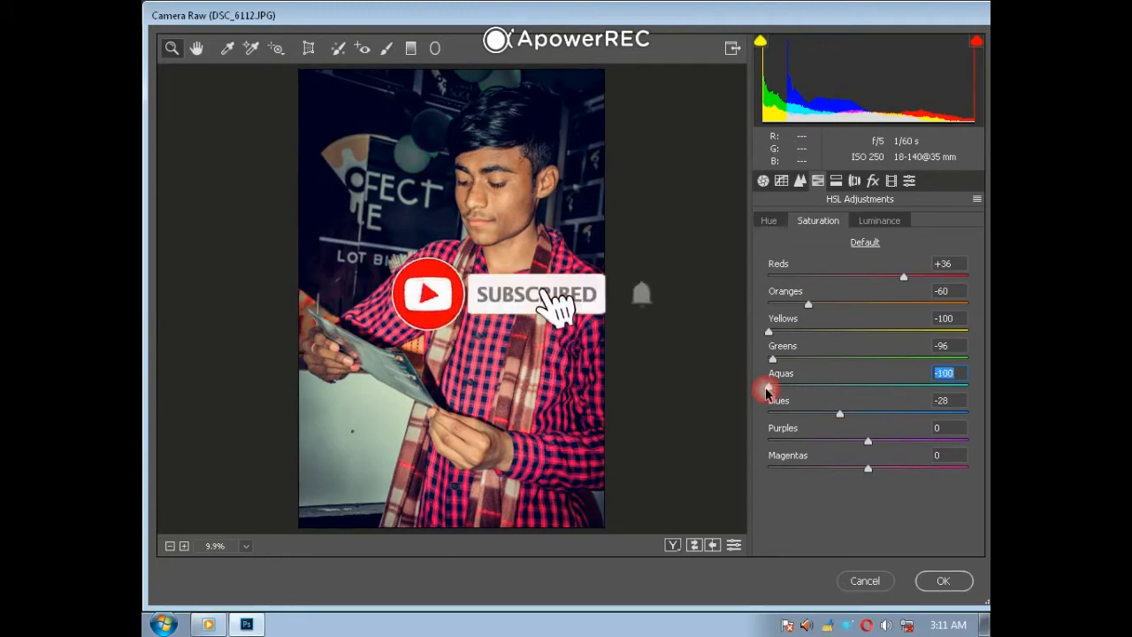
{"action": "left_click", "coordinate": [863, 220]}
{"action": "left_click", "coordinate": [843, 305]}
{"action": "mouse_move", "coordinate": [841, 306]}
{"action": "left_mouse_down"}
{"action": "mouse_move", "coordinate": [799, 303]}
{"action": "mouse_move", "coordinate": [883, 310]}
{"action": "mouse_move", "coordinate": [849, 322]}
{"action": "left_mouse_up"}
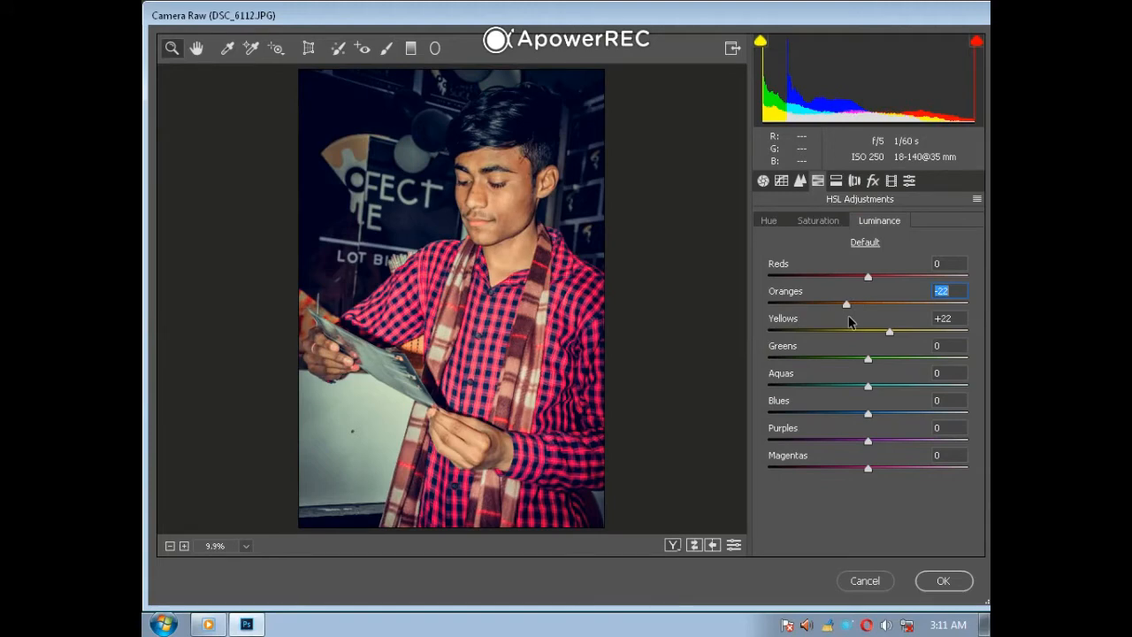
Set the post-crop vignetting Amount to -29
{"action": "left_click", "coordinate": [872, 180]}
{"action": "left_click_drag", "start_coordinate": [827, 383], "coordinate": [838, 399]}
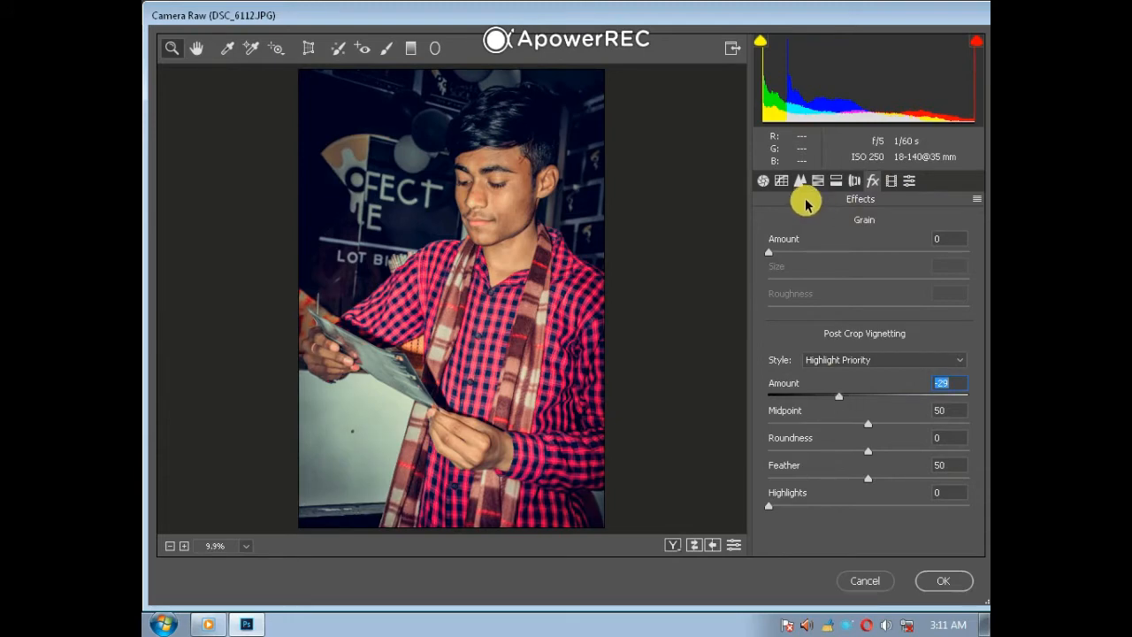
Try a darker HSL luminance for the Reds, return it to 0, and set the Reds saturation to +13
{"action": "left_click", "coordinate": [817, 180]}
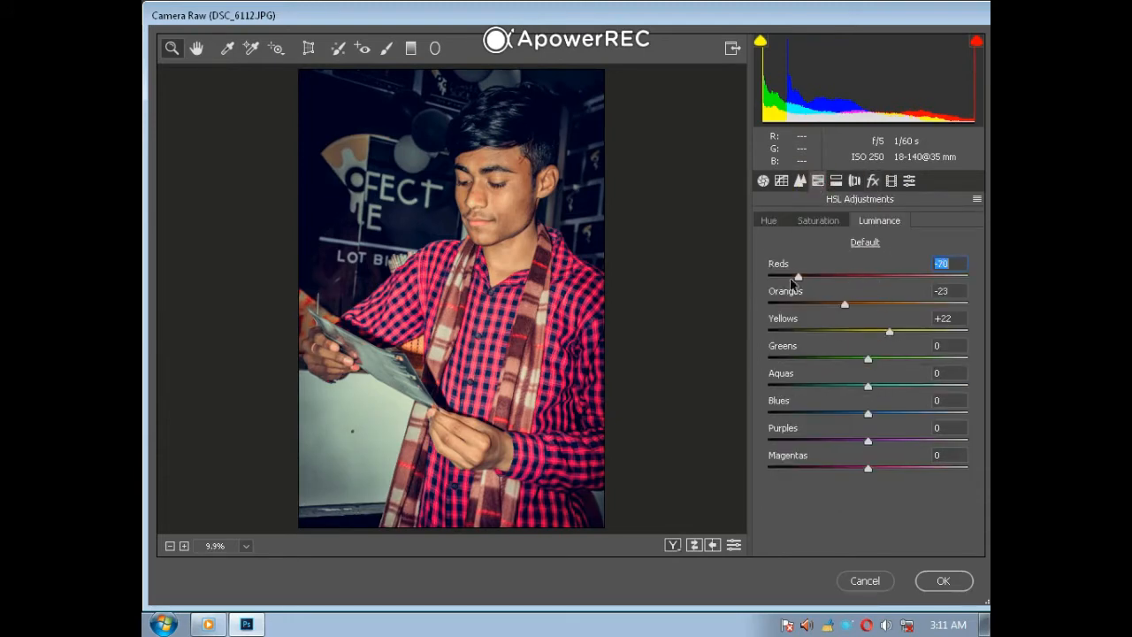
{"action": "left_click_drag", "start_coordinate": [793, 281], "coordinate": [870, 290]}
{"action": "left_click", "coordinate": [827, 222]}
{"action": "left_click_drag", "start_coordinate": [903, 277], "coordinate": [880, 283]}
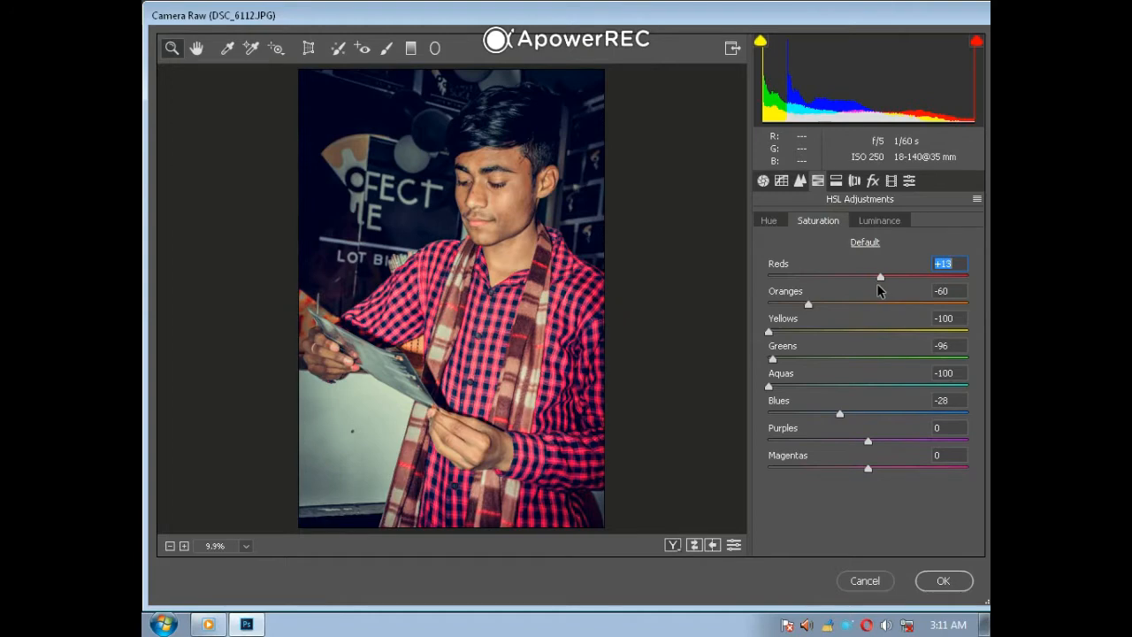
Try the Reds hue at +100 in the HSL adjustments, and bring it back to +49
{"action": "left_click", "coordinate": [768, 220]}
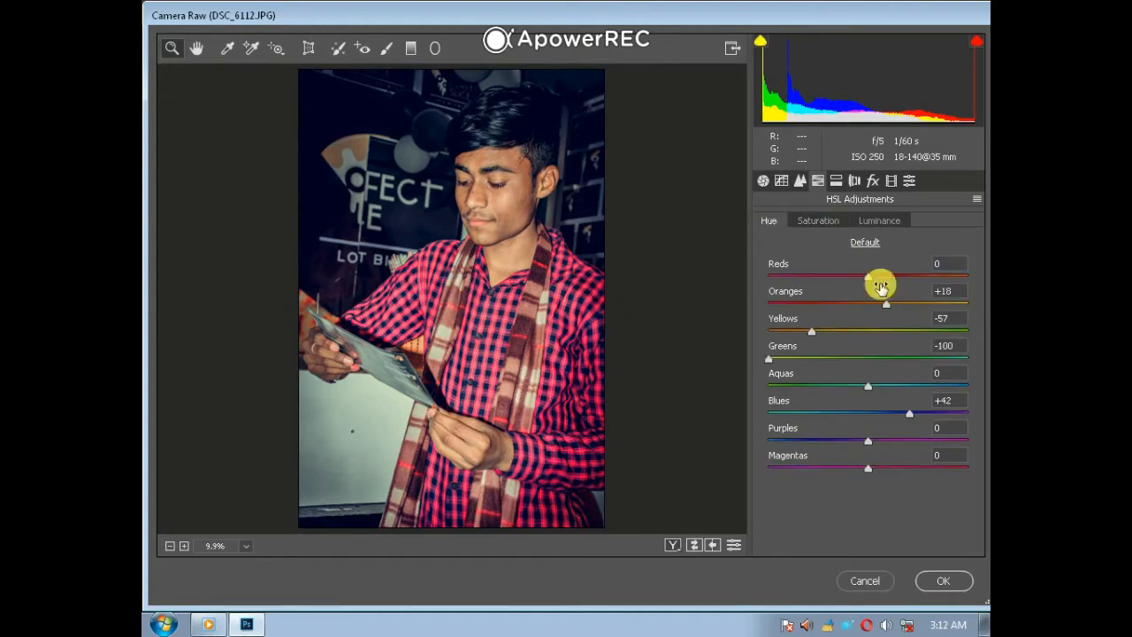
{"action": "left_click_drag", "start_coordinate": [880, 286], "coordinate": [939, 278]}
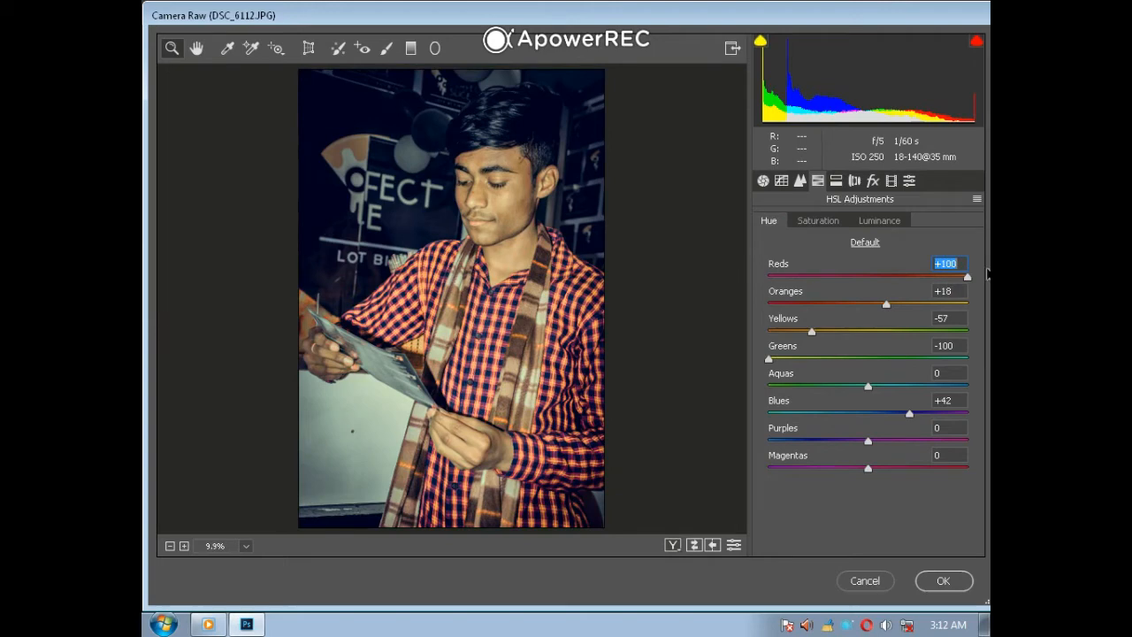
{"action": "left_click_drag", "start_coordinate": [929, 280], "coordinate": [889, 300]}
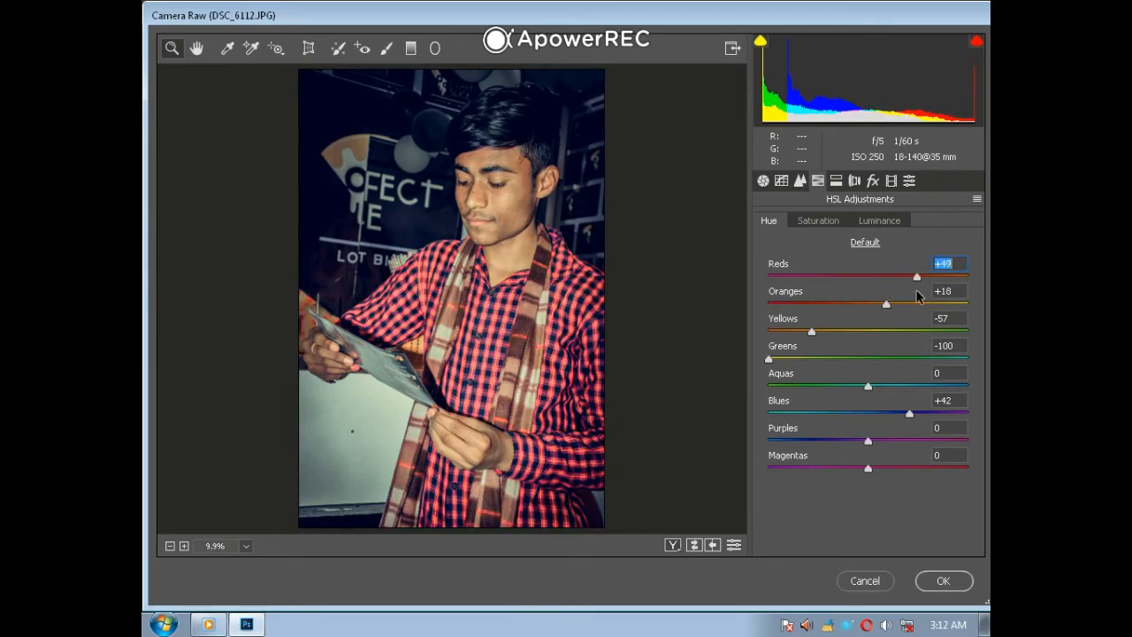
Set the HSL saturation of the Reds to +30 and their luminance to +5
{"action": "left_click", "coordinate": [835, 222]}
{"action": "mouse_move", "coordinate": [883, 277]}
{"action": "left_mouse_down"}
{"action": "mouse_move", "coordinate": [787, 276]}
{"action": "mouse_move", "coordinate": [900, 278]}
{"action": "left_mouse_up"}
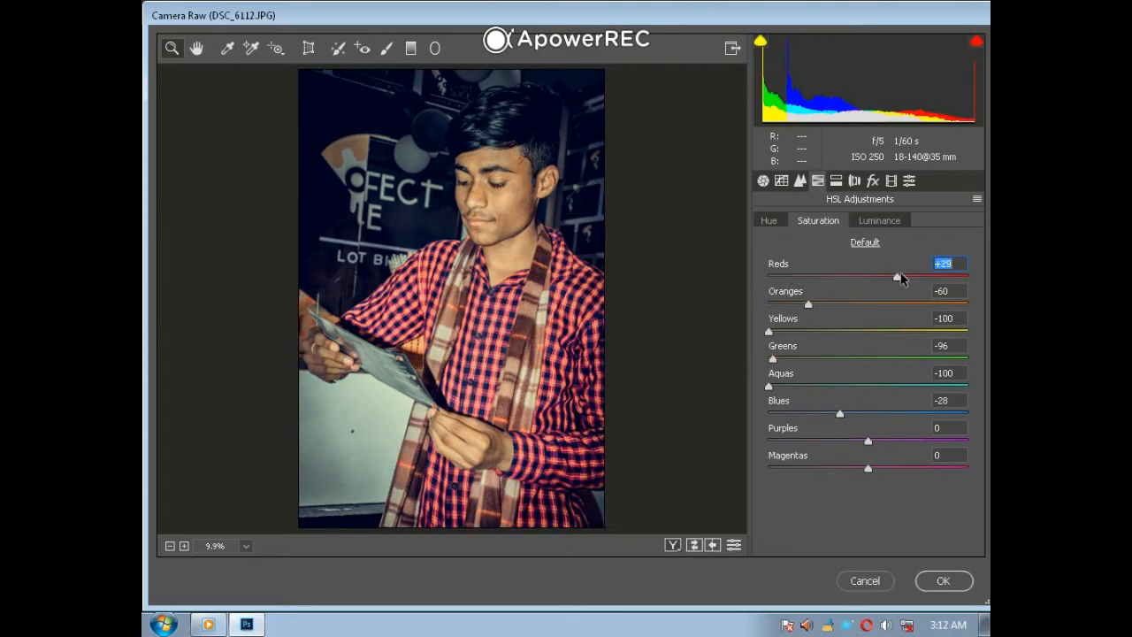
{"action": "left_click", "coordinate": [899, 222]}
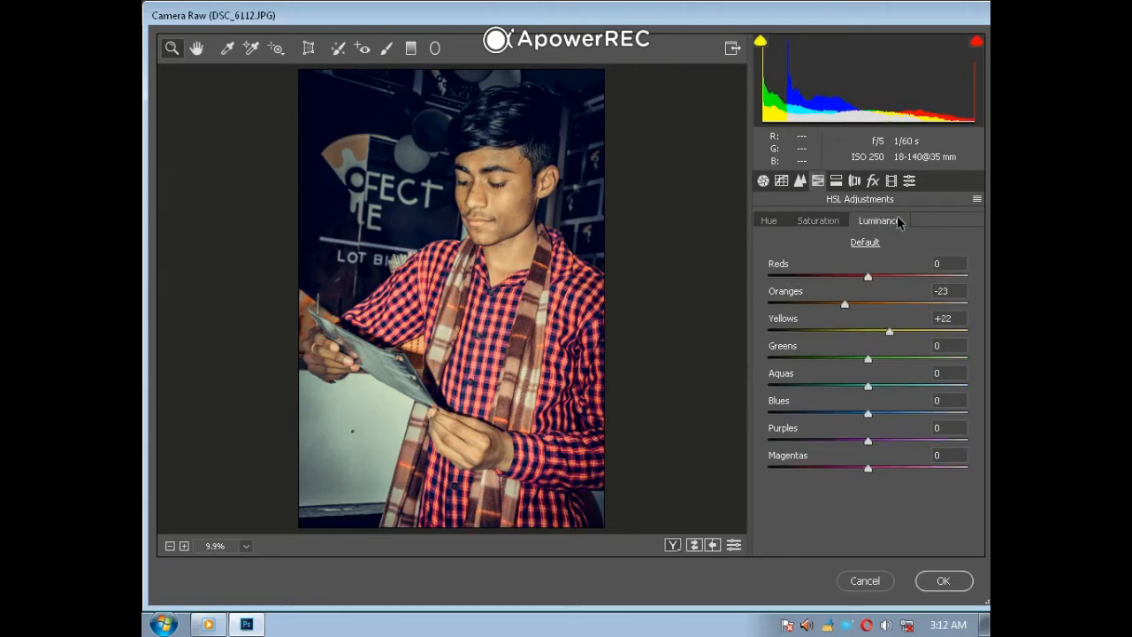
{"action": "mouse_move", "coordinate": [867, 277]}
{"action": "left_mouse_down"}
{"action": "mouse_move", "coordinate": [912, 272]}
{"action": "mouse_move", "coordinate": [876, 272]}
{"action": "left_mouse_up"}
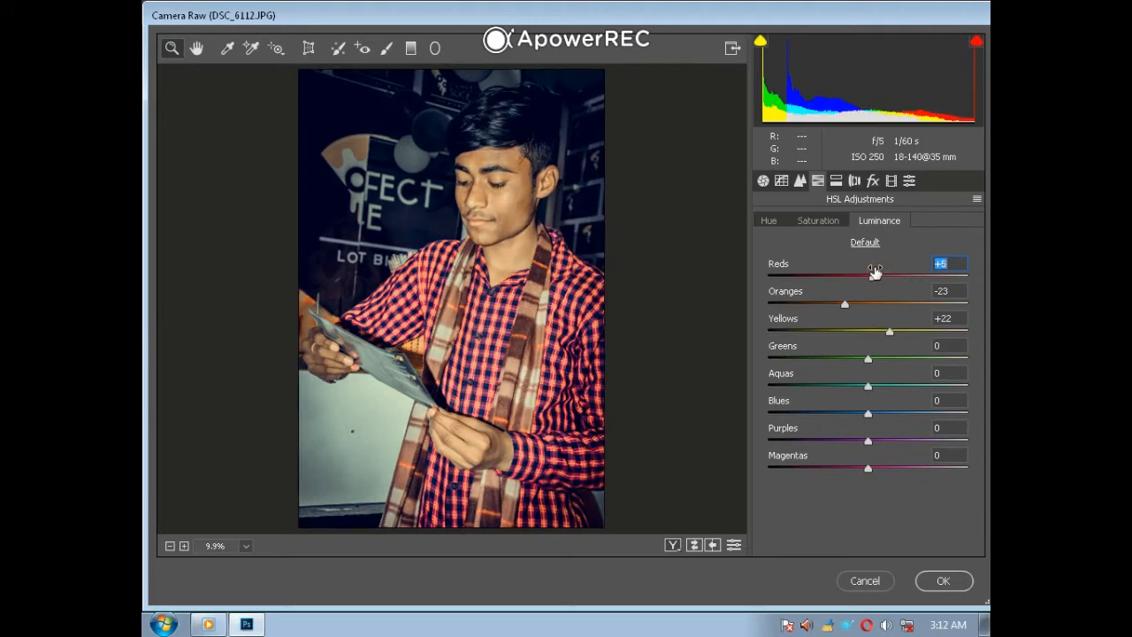
{"action": "left_click", "coordinate": [827, 220]}
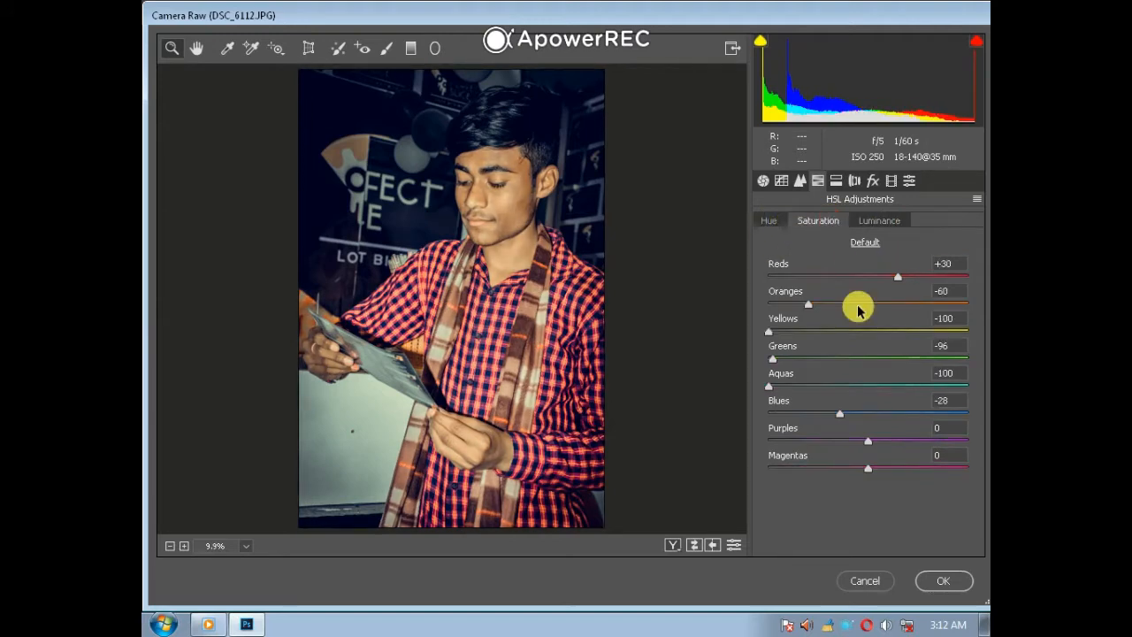
{"action": "left_click", "coordinate": [896, 221]}
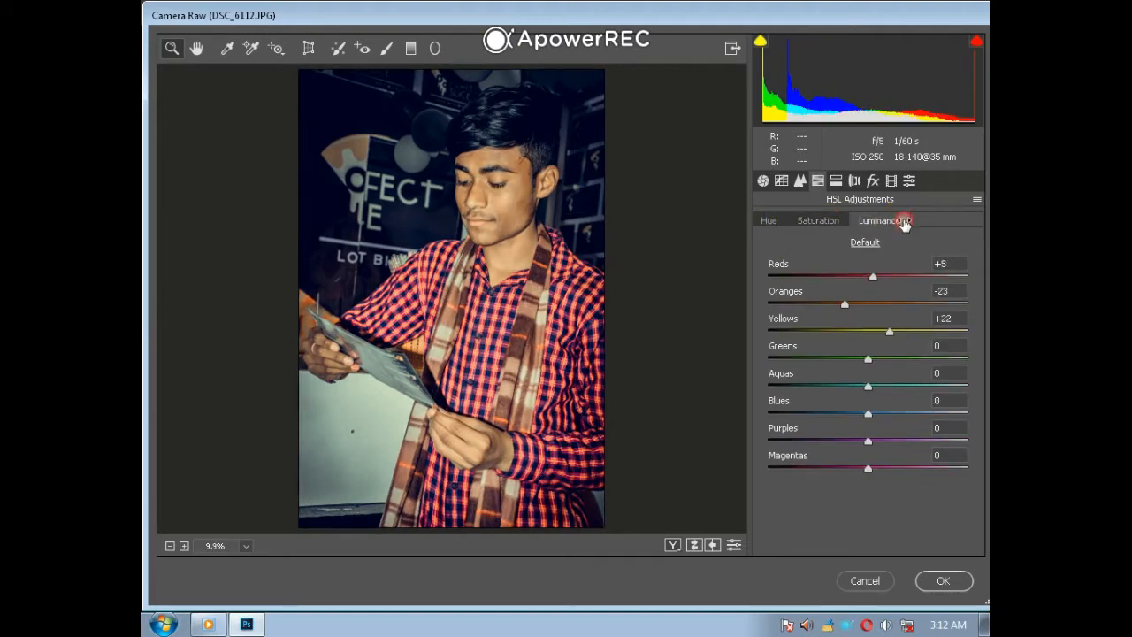
{"action": "left_click", "coordinate": [869, 181]}
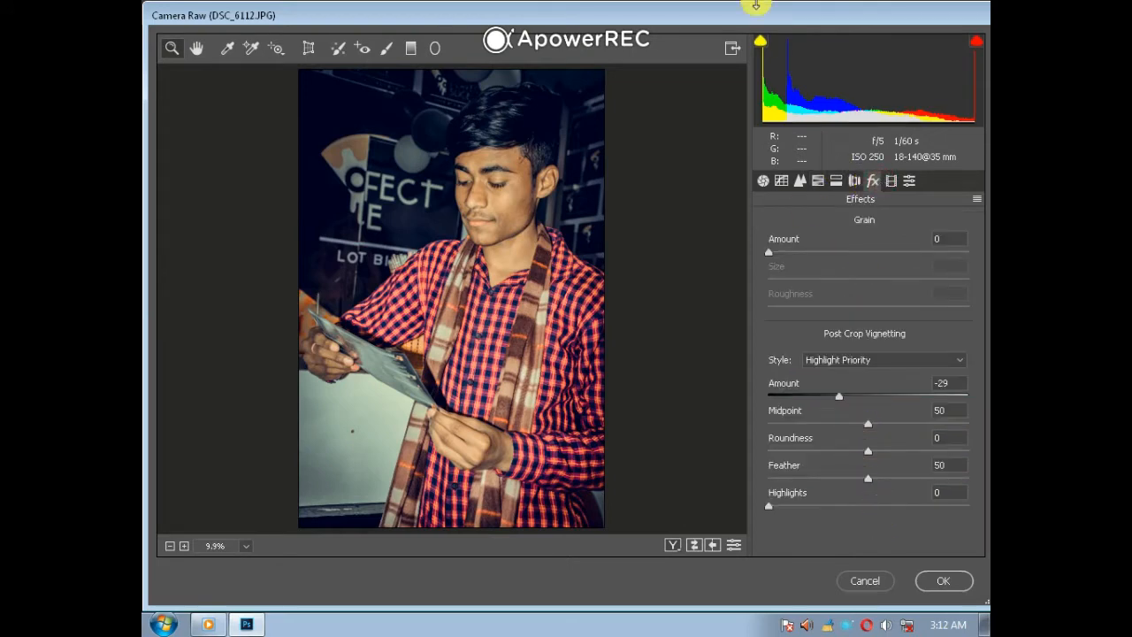
Raise the Clarity to +77 and apply the Camera Raw adjustments to the layer
{"action": "left_click", "coordinate": [762, 180]}
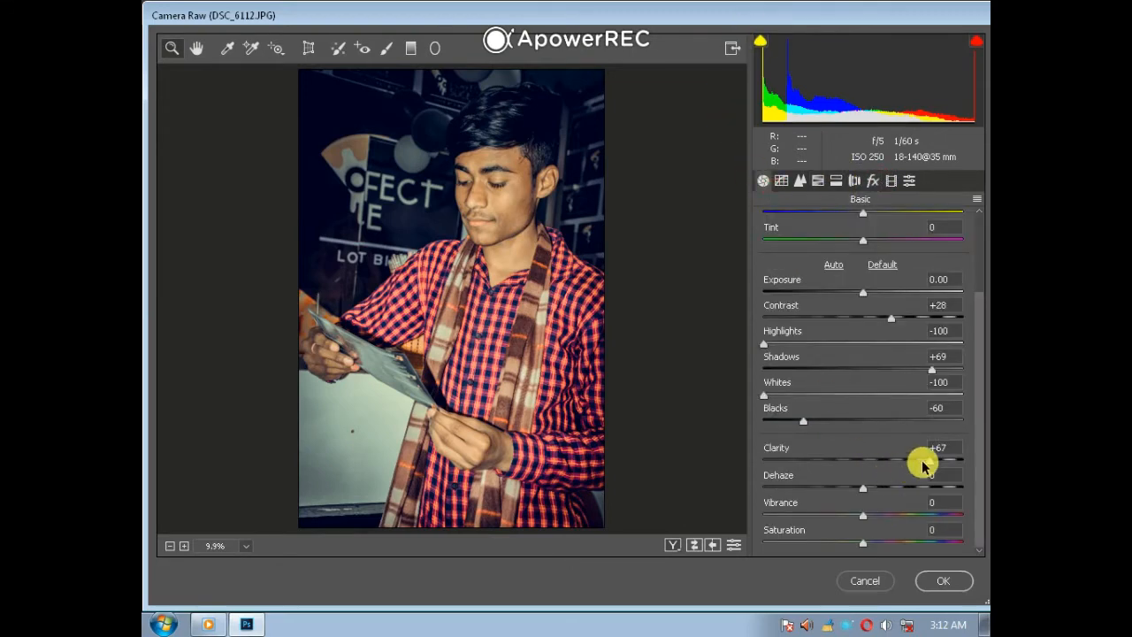
{"action": "left_click_drag", "start_coordinate": [929, 461], "coordinate": [939, 464]}
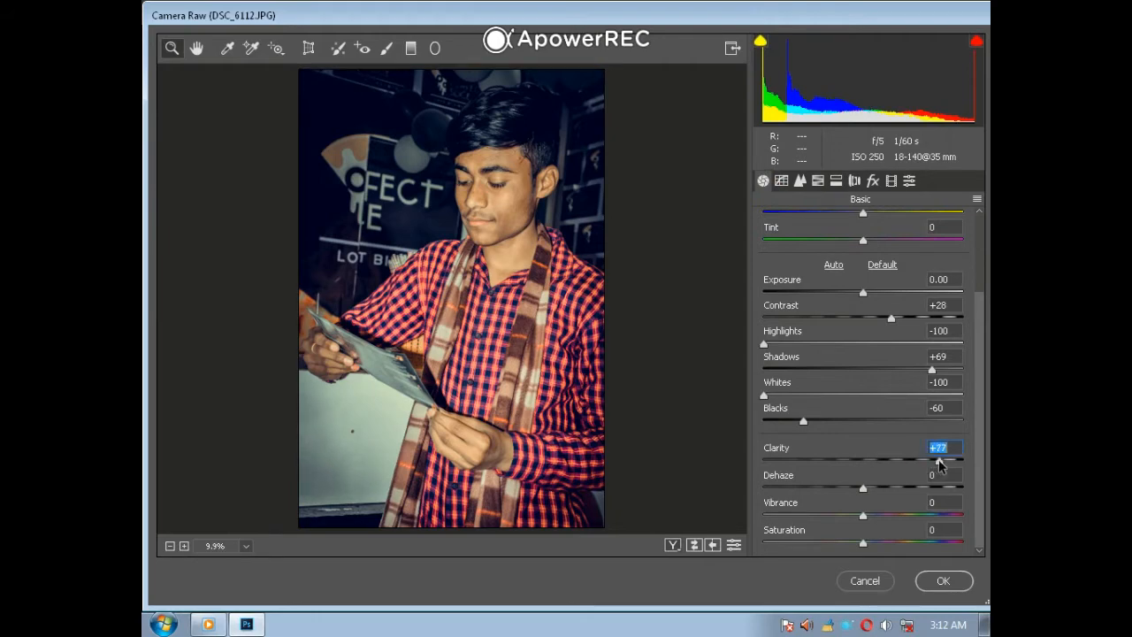
{"action": "left_click", "coordinate": [945, 581]}
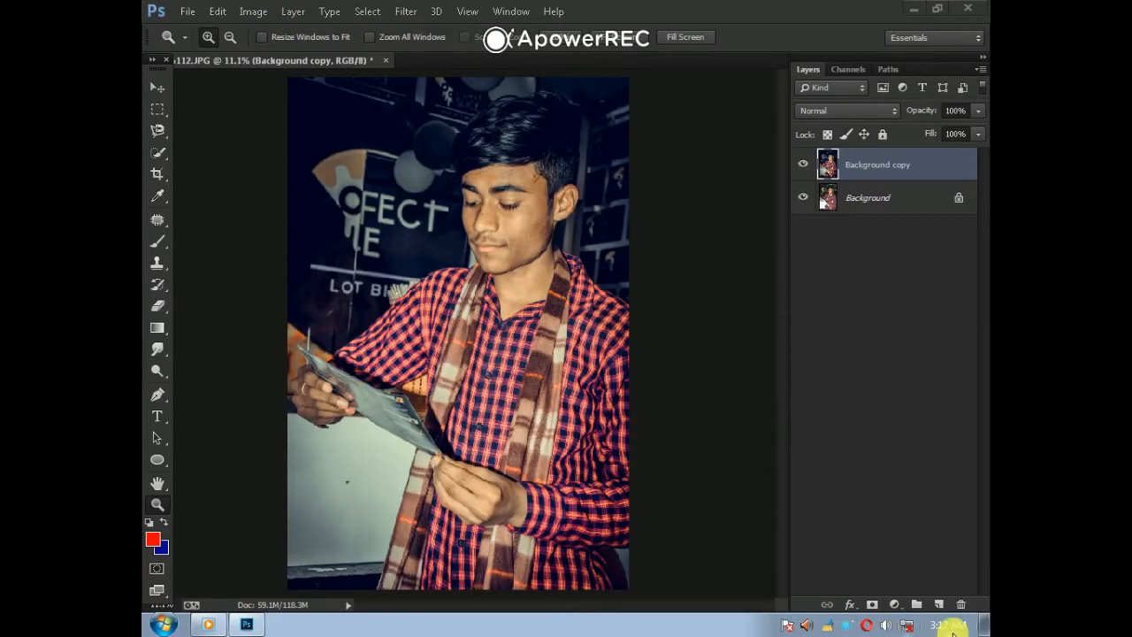
Add a Selective Color adjustment layer with the Cyans set to Cyan +80, Magenta -83, Yellow -4 and Black +6
{"action": "left_click", "coordinate": [893, 605]}
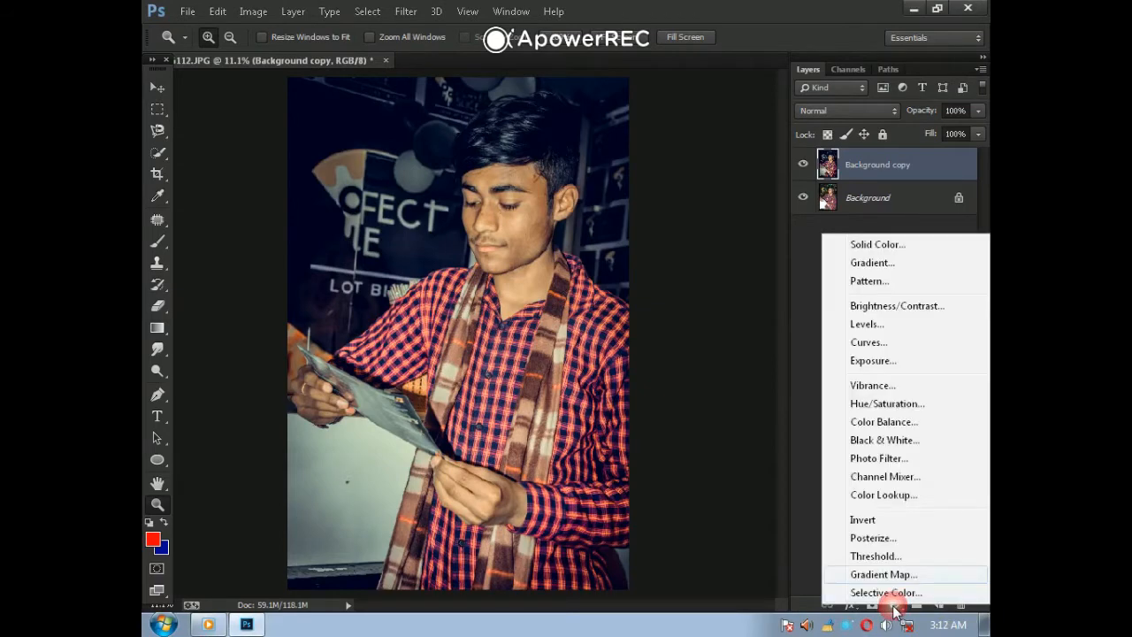
{"action": "left_click", "coordinate": [885, 597]}
{"action": "left_click", "coordinate": [689, 302]}
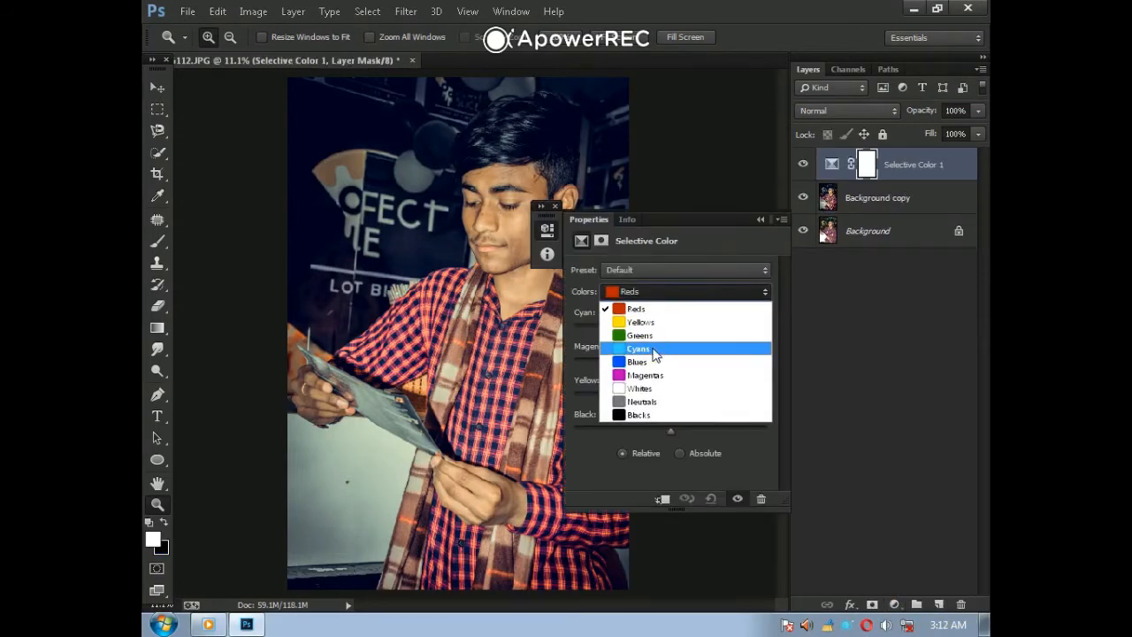
{"action": "left_click", "coordinate": [654, 353]}
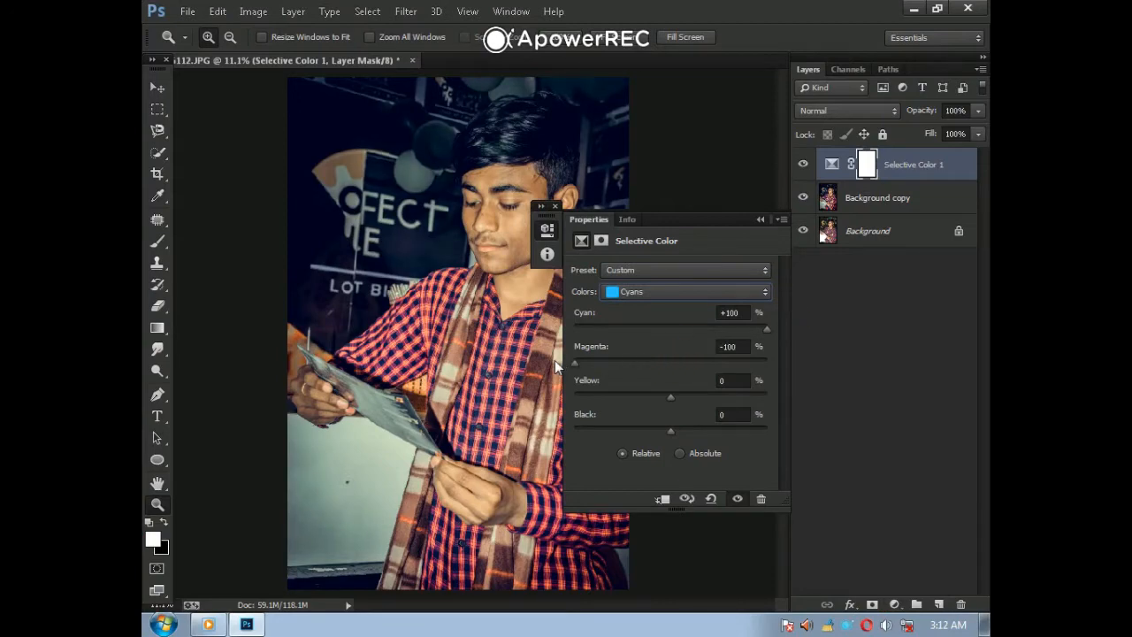
{"action": "left_click_drag", "start_coordinate": [554, 360], "coordinate": [586, 360]}
{"action": "left_click_drag", "start_coordinate": [706, 328], "coordinate": [722, 328]}
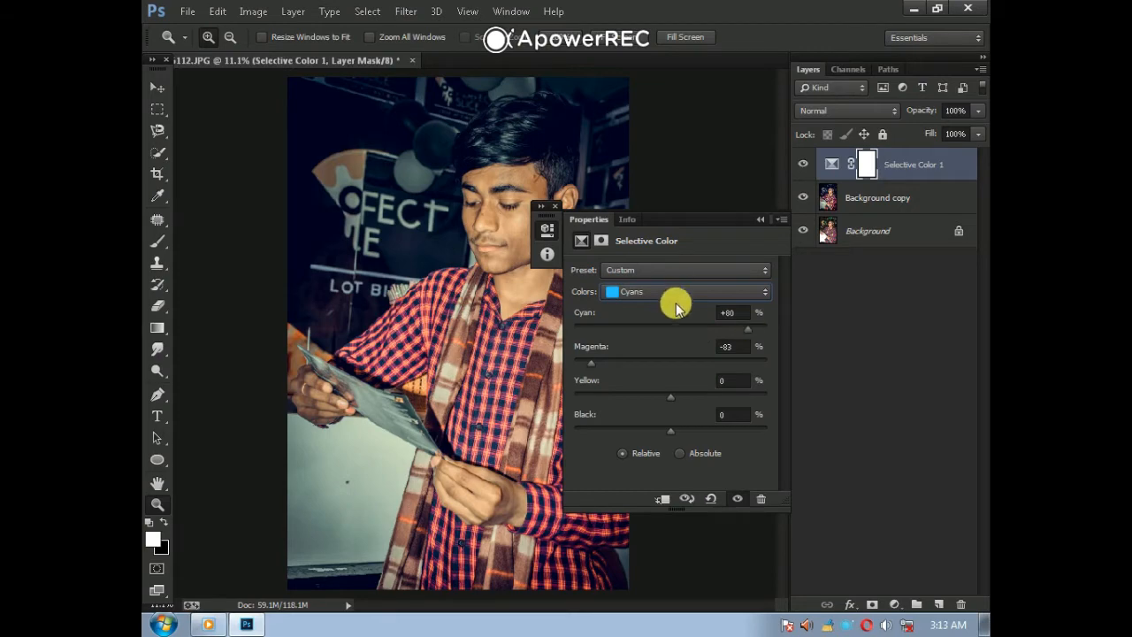
{"action": "left_click_drag", "start_coordinate": [663, 396], "coordinate": [675, 432]}
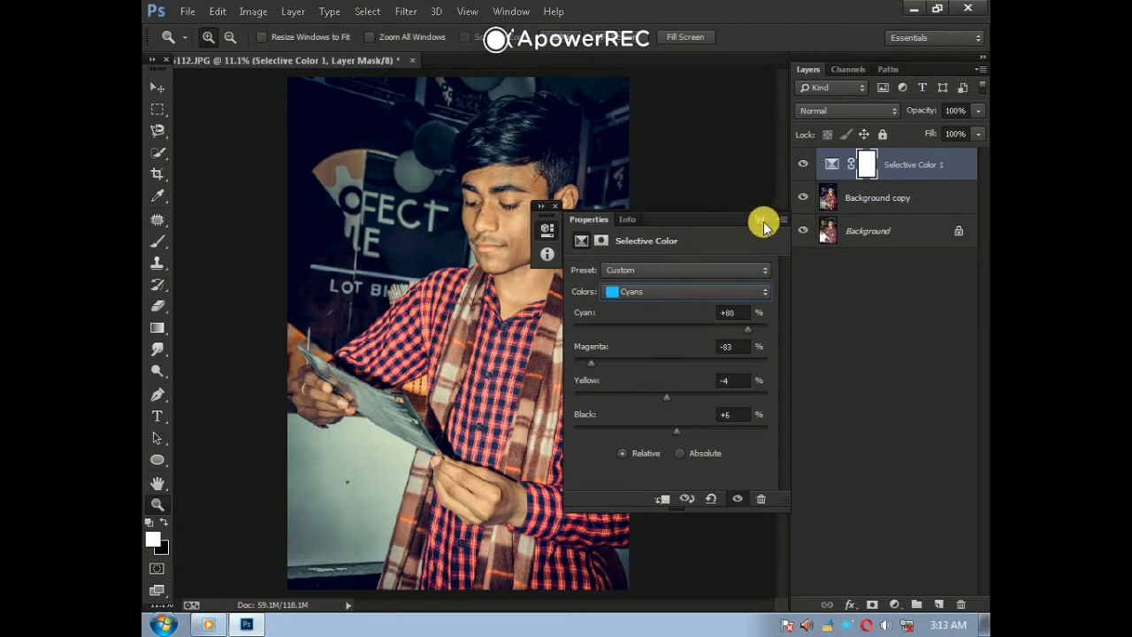
{"action": "left_click", "coordinate": [764, 223]}
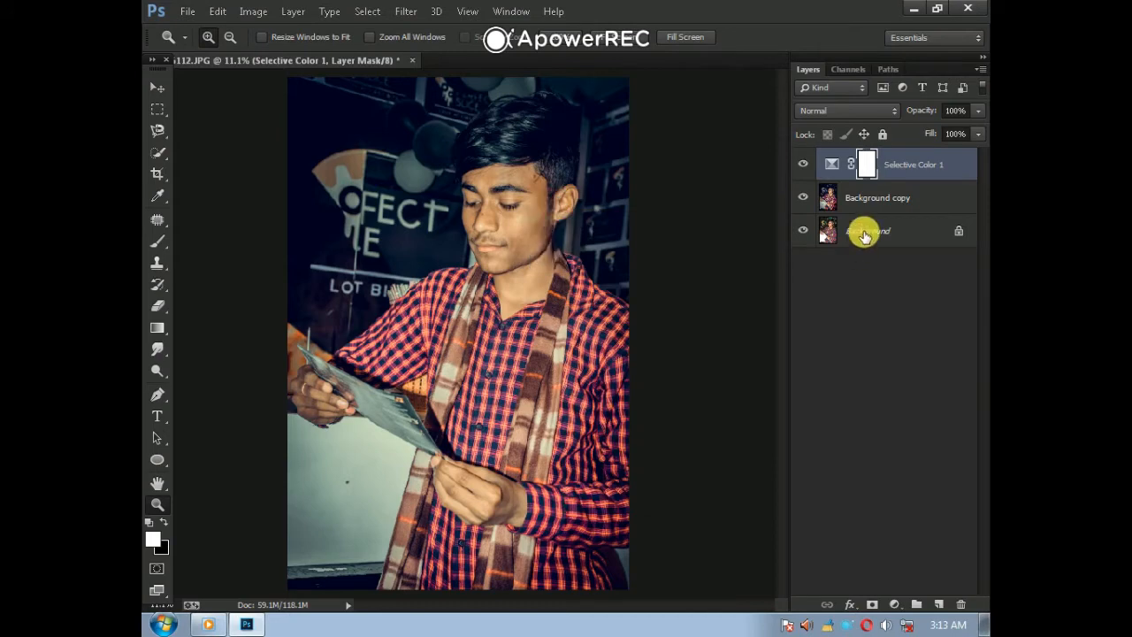
Merge all layers into the Background and duplicate the merged layer
{"action": "right_click", "coordinate": [861, 230]}
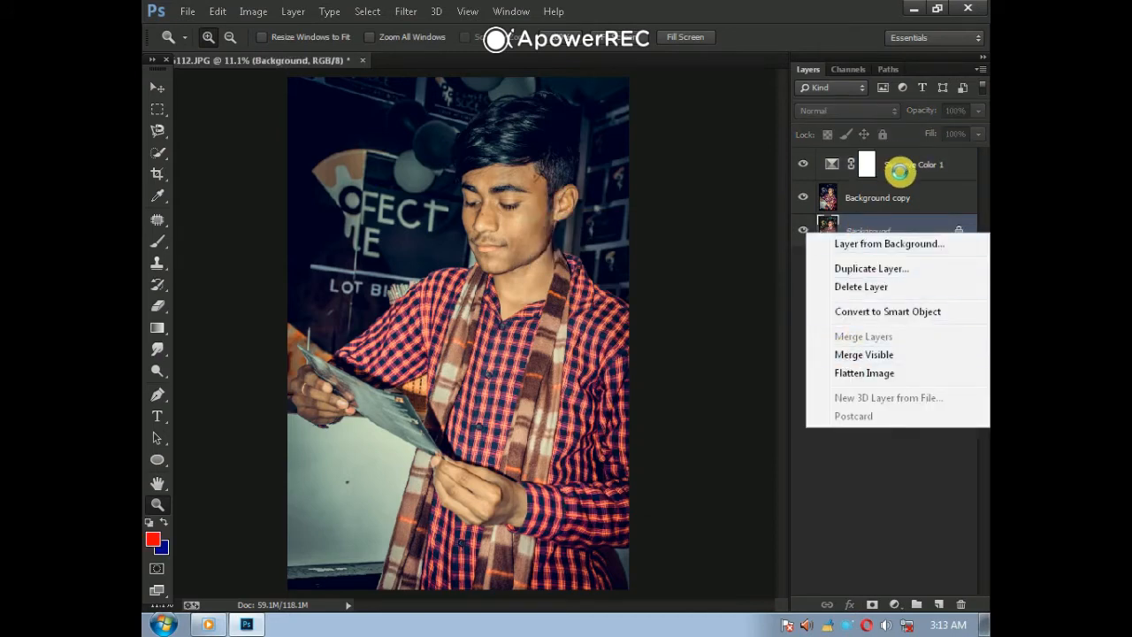
{"action": "left_click_drag", "start_coordinate": [941, 602], "coordinate": [940, 604]}
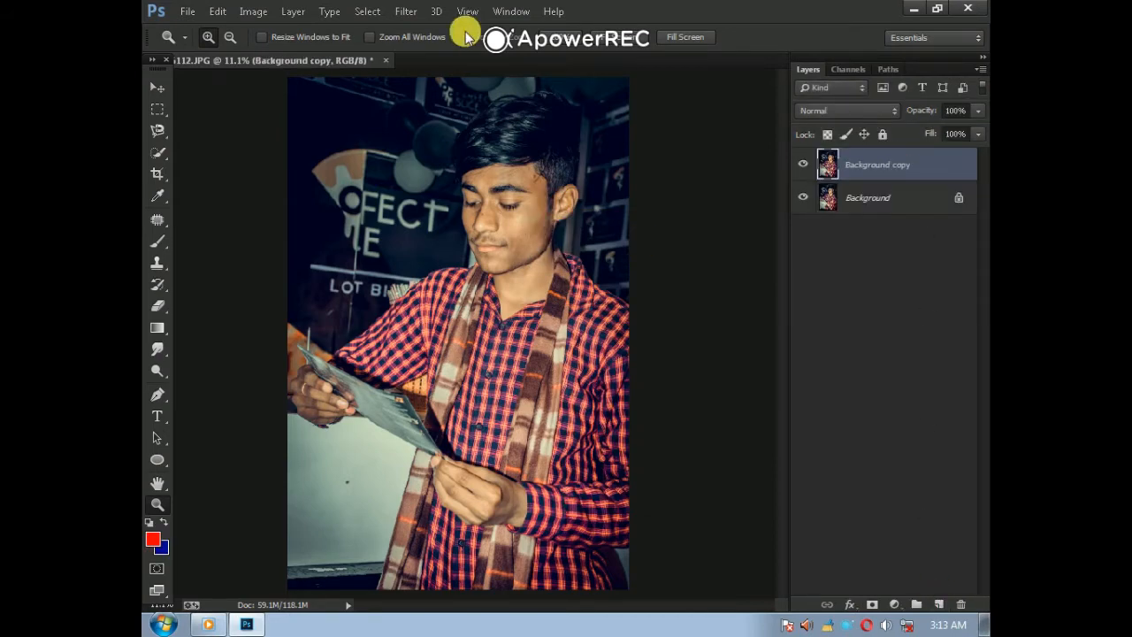
Open the Background copy in the Camera Raw filter and set the HSL saturation of the Aquas to +80
{"action": "left_click", "coordinate": [406, 11]}
{"action": "left_click", "coordinate": [438, 109]}
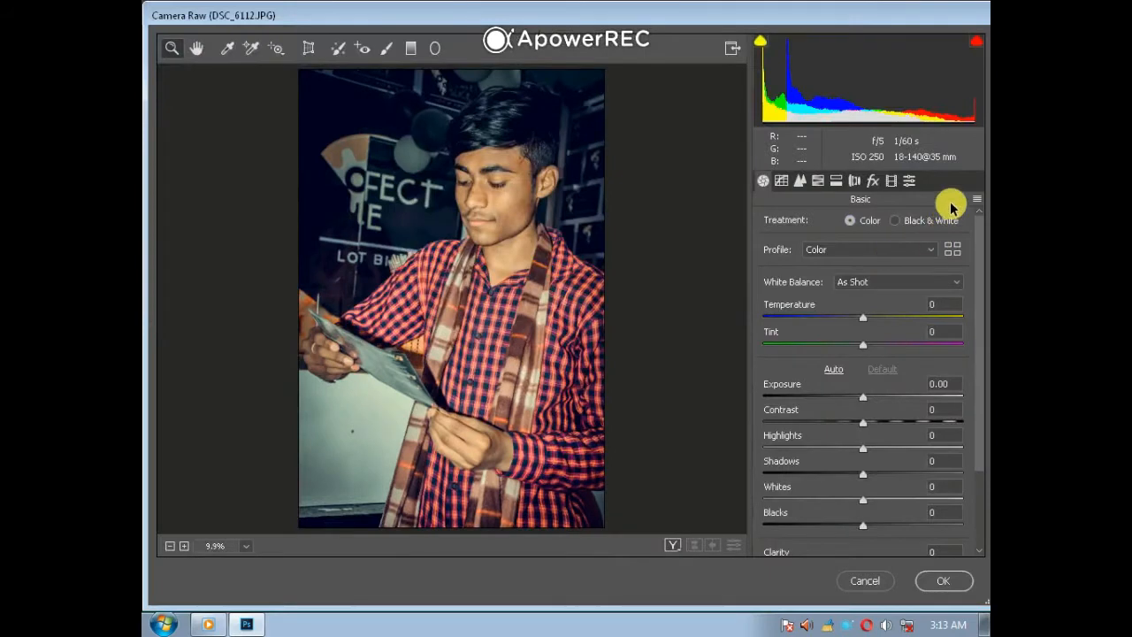
{"action": "left_click", "coordinate": [818, 180]}
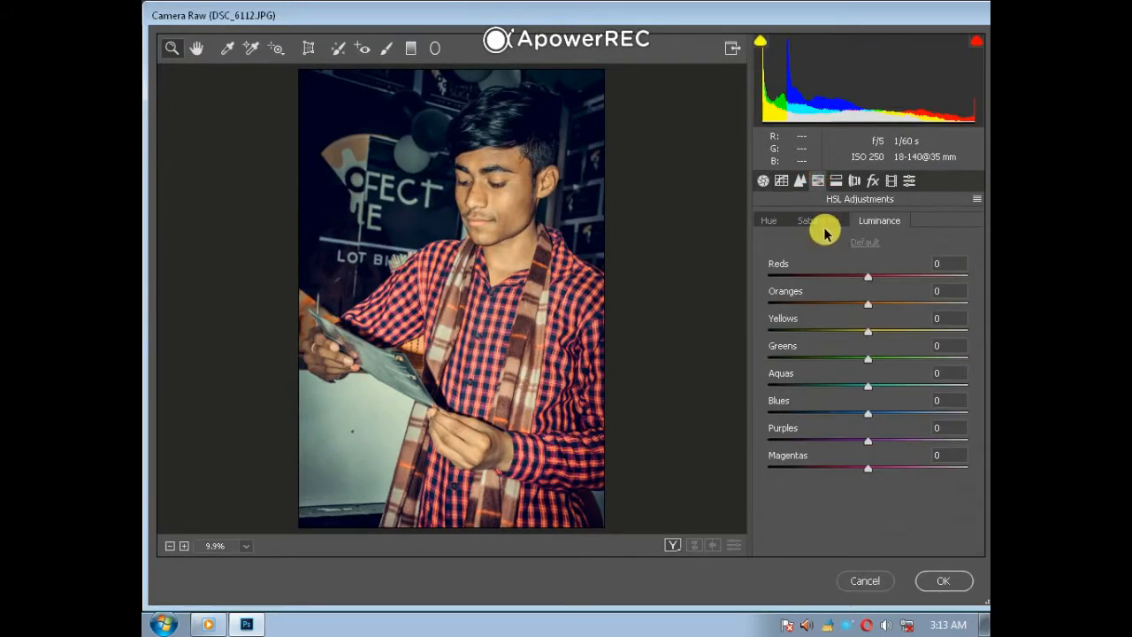
{"action": "left_click", "coordinate": [831, 219]}
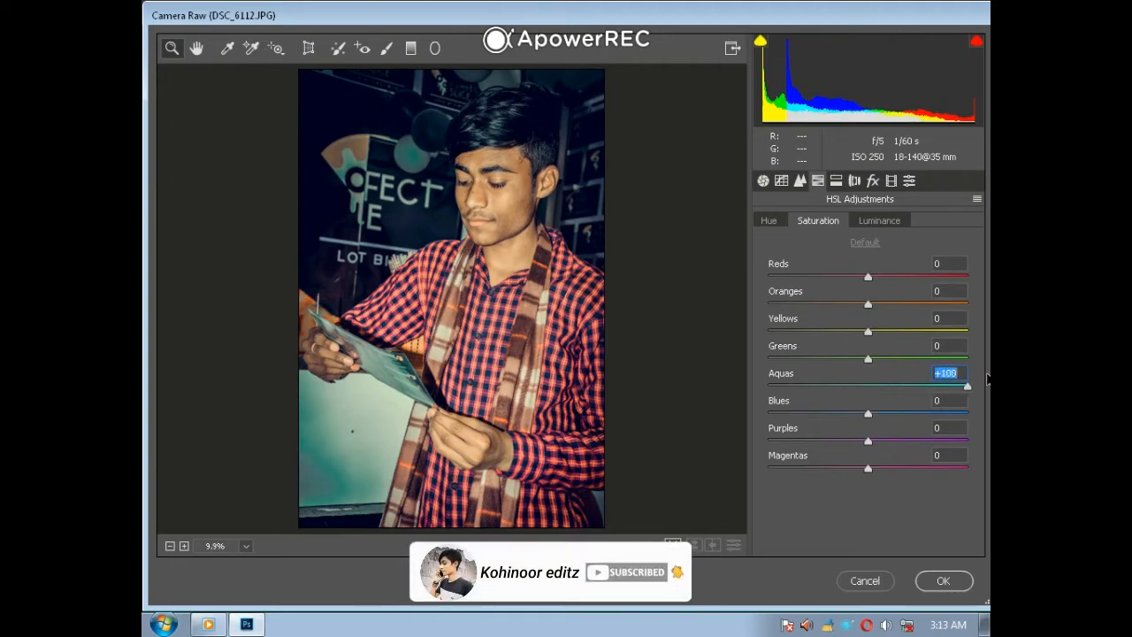
{"action": "left_click_drag", "start_coordinate": [967, 387], "coordinate": [947, 400]}
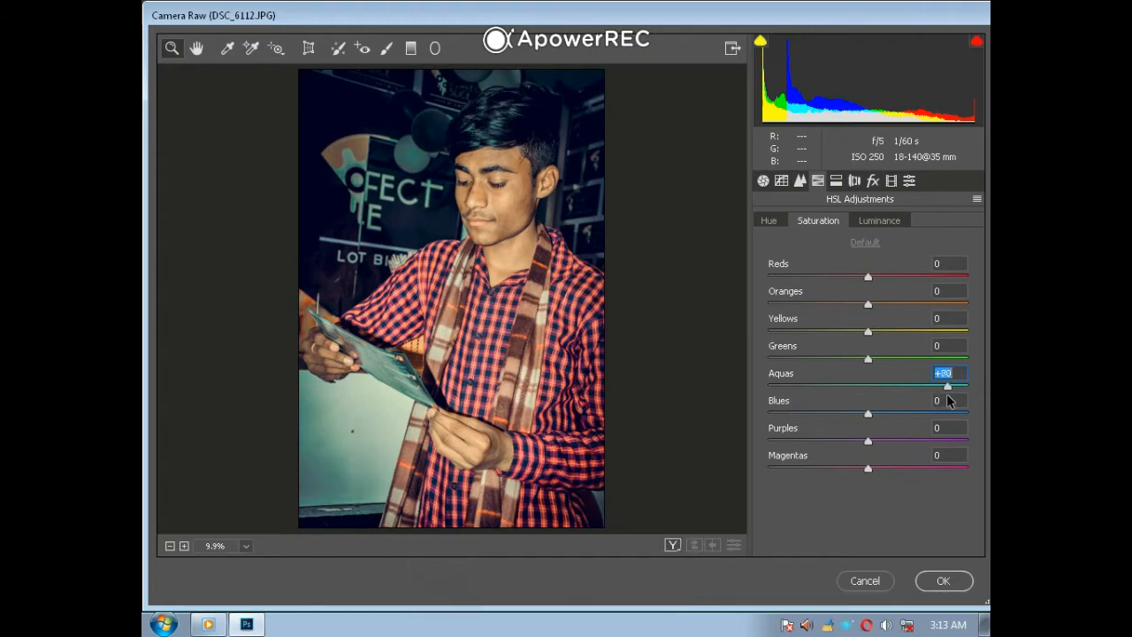
Set the HSL luminance of the Aquas to +31 and their hue to +13
{"action": "left_click", "coordinate": [879, 223]}
{"action": "left_click_drag", "start_coordinate": [867, 386], "coordinate": [895, 386]}
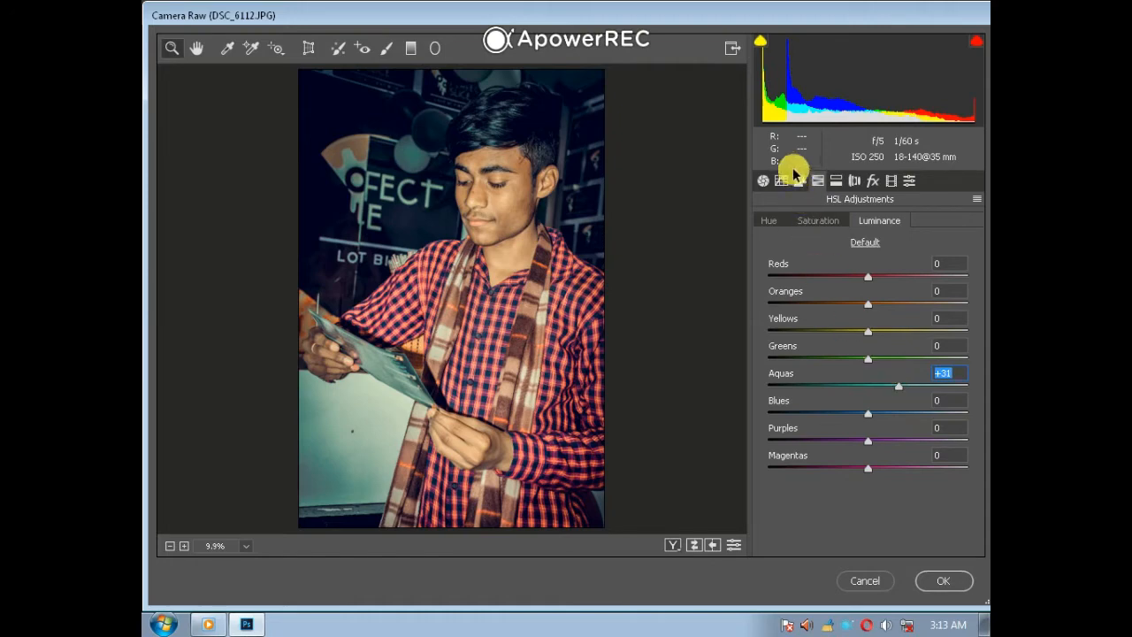
{"action": "left_click", "coordinate": [778, 217]}
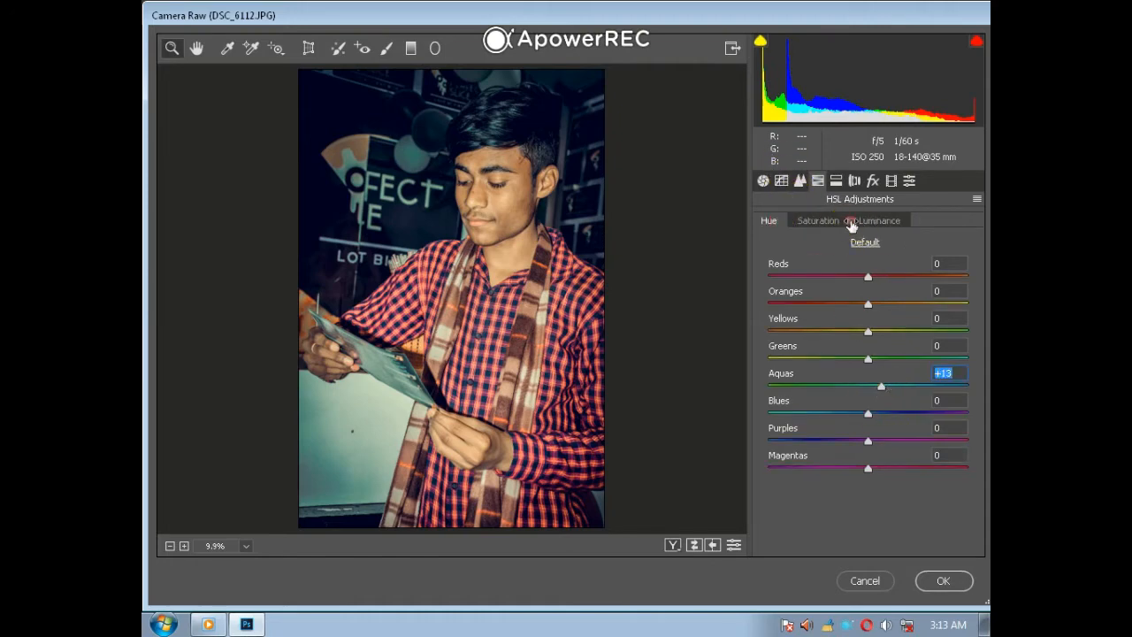
Adjust the HSL saturation of the Oranges and set their luminance to +4
{"action": "left_click", "coordinate": [810, 227]}
{"action": "left_click", "coordinate": [863, 304]}
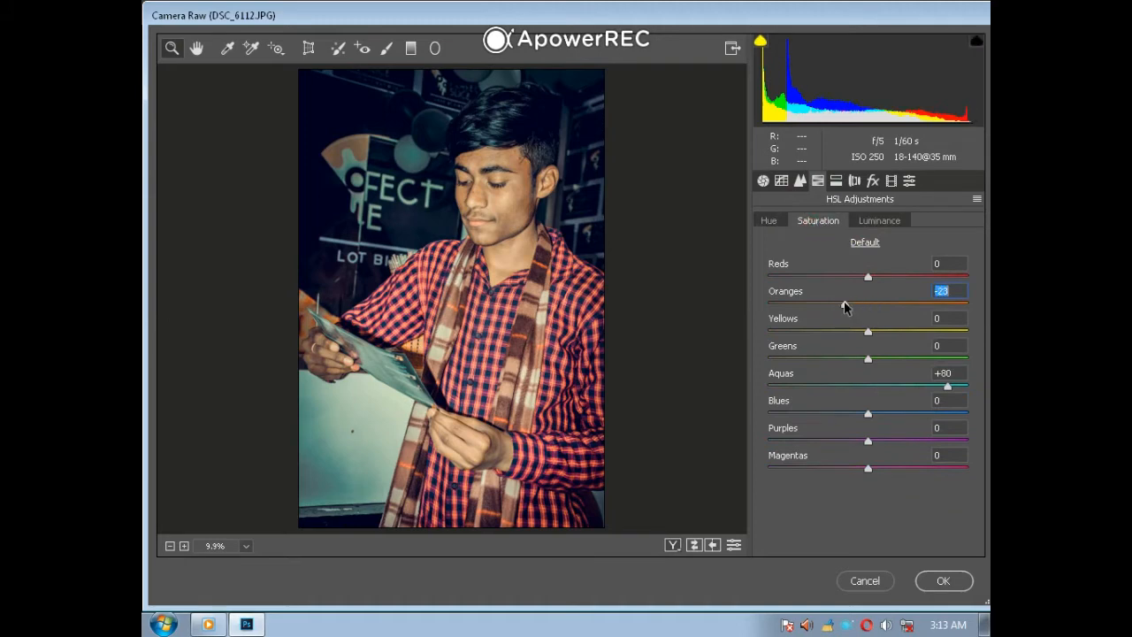
{"action": "left_click_drag", "start_coordinate": [858, 305], "coordinate": [890, 305]}
{"action": "left_click", "coordinate": [885, 222]}
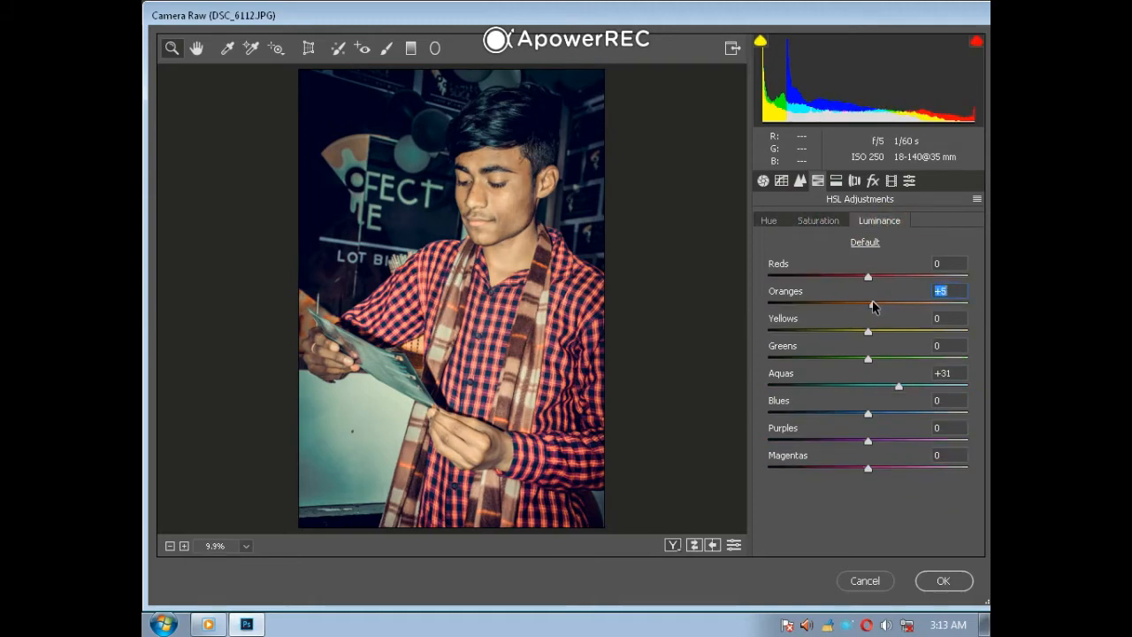
In the Basic adjustments, set Contrast to +15, Highlights to -63 and Shadows to +25
{"action": "left_click", "coordinate": [891, 182]}
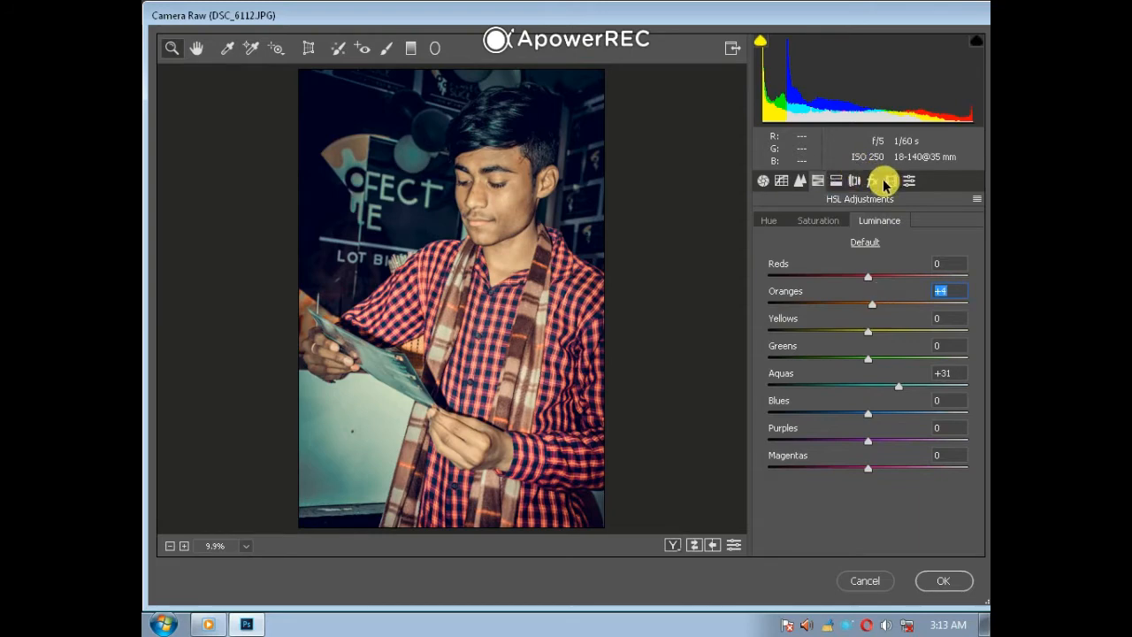
{"action": "left_click", "coordinate": [763, 181]}
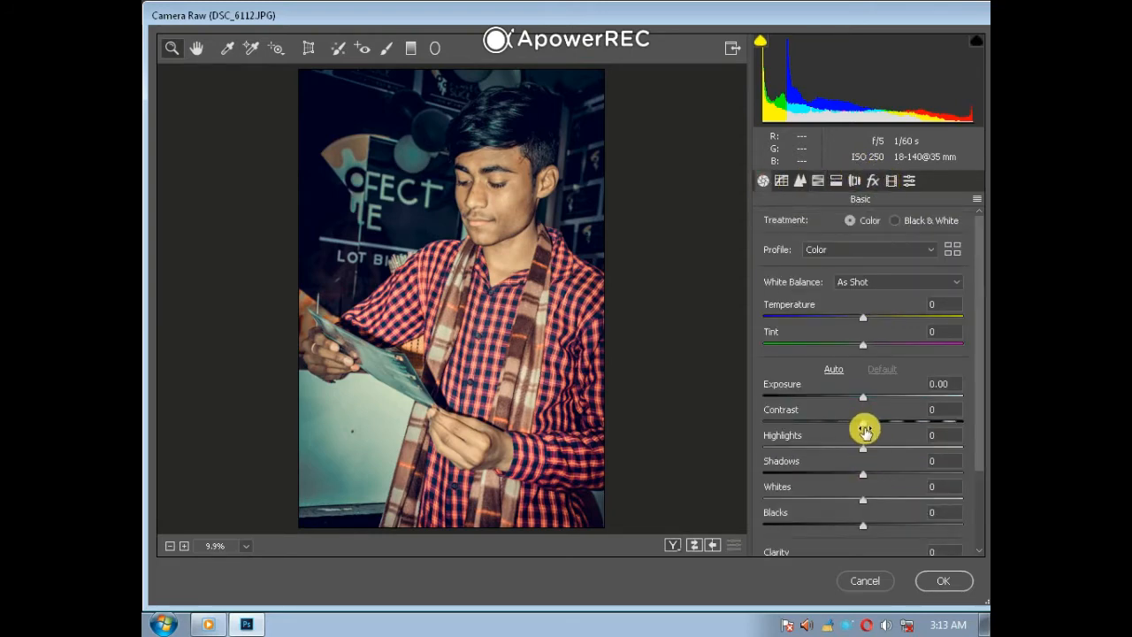
{"action": "left_click_drag", "start_coordinate": [864, 429], "coordinate": [882, 424]}
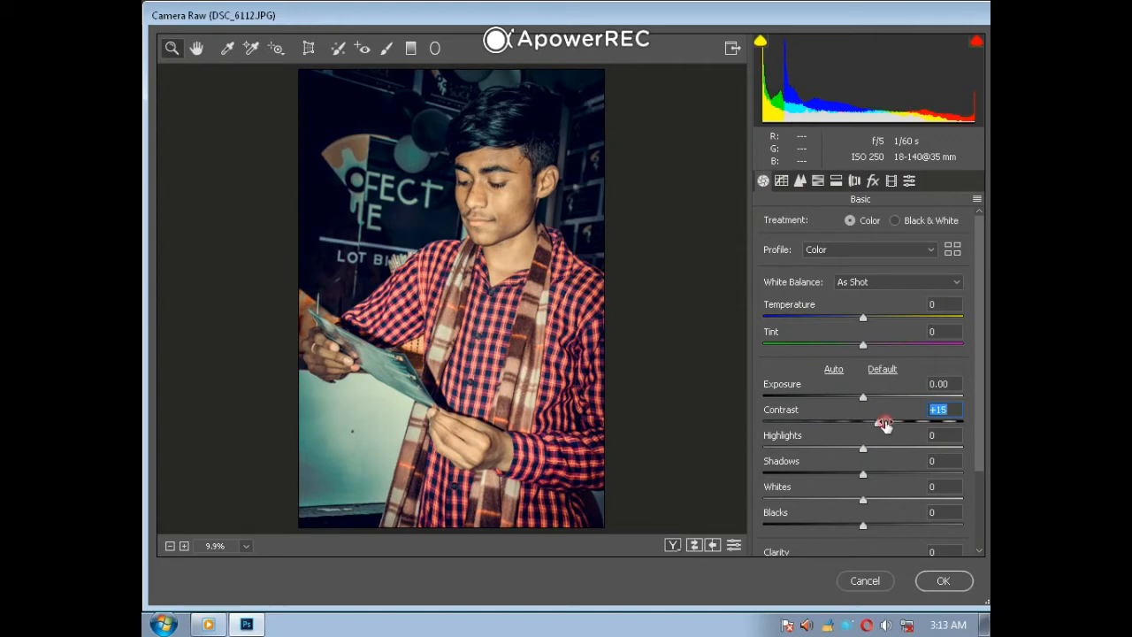
{"action": "mouse_move", "coordinate": [795, 462]}
{"action": "left_mouse_down"}
{"action": "mouse_move", "coordinate": [761, 450]}
{"action": "mouse_move", "coordinate": [718, 463]}
{"action": "mouse_move", "coordinate": [794, 458]}
{"action": "left_mouse_up"}
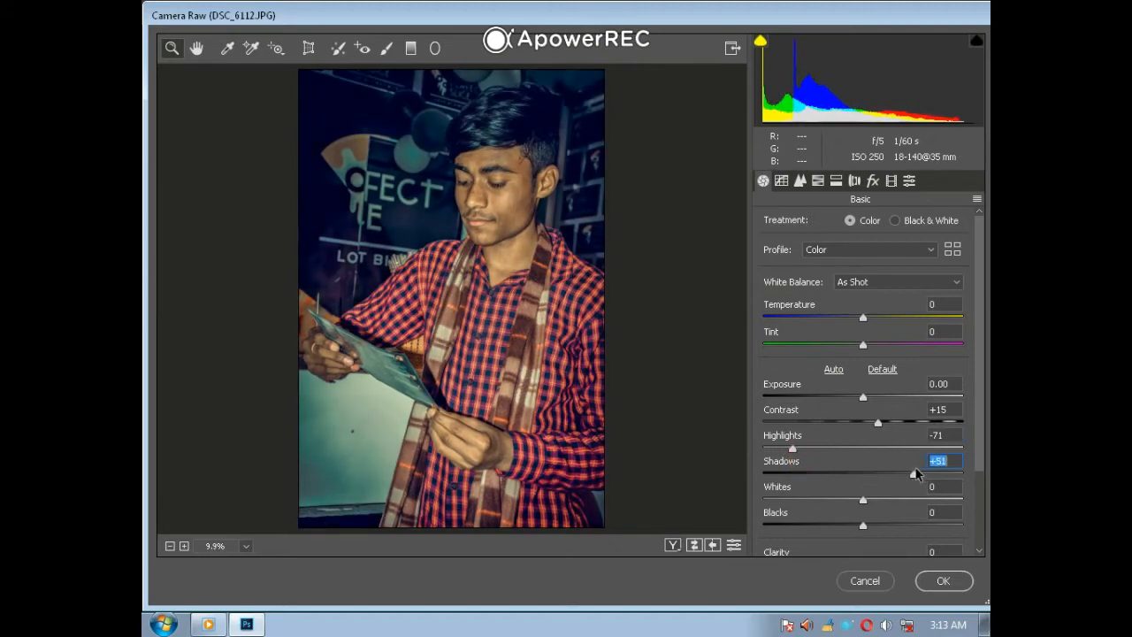
{"action": "left_click_drag", "start_coordinate": [920, 466], "coordinate": [887, 471]}
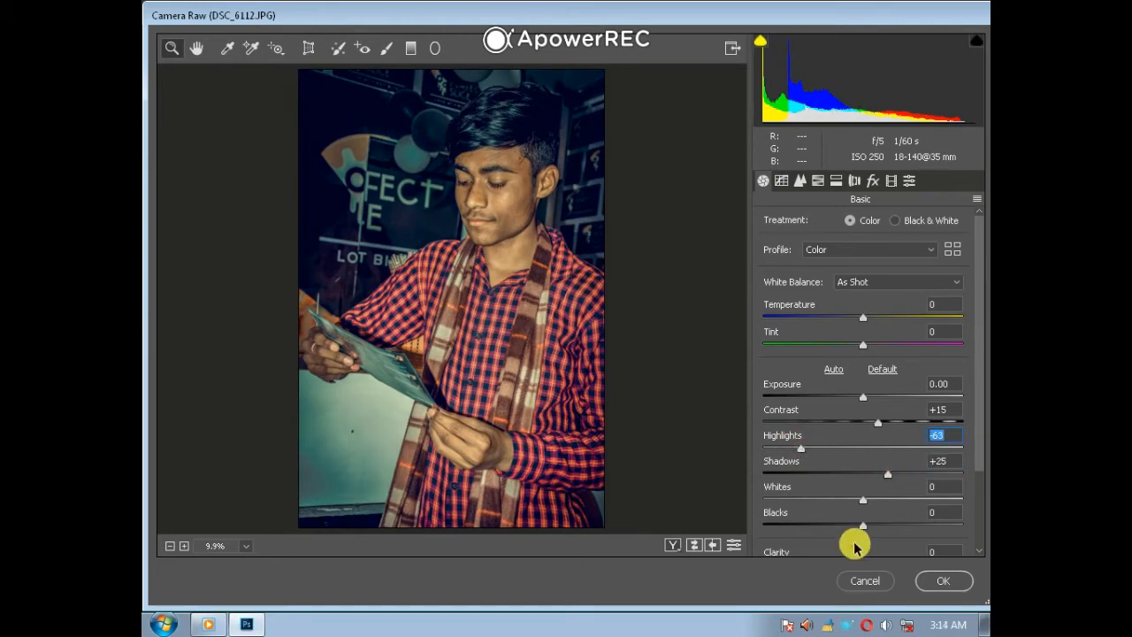
Set Blacks to -22, Whites to +15 and Clarity to +23 in the Basic adjustments
{"action": "left_click_drag", "start_coordinate": [862, 525], "coordinate": [865, 501]}
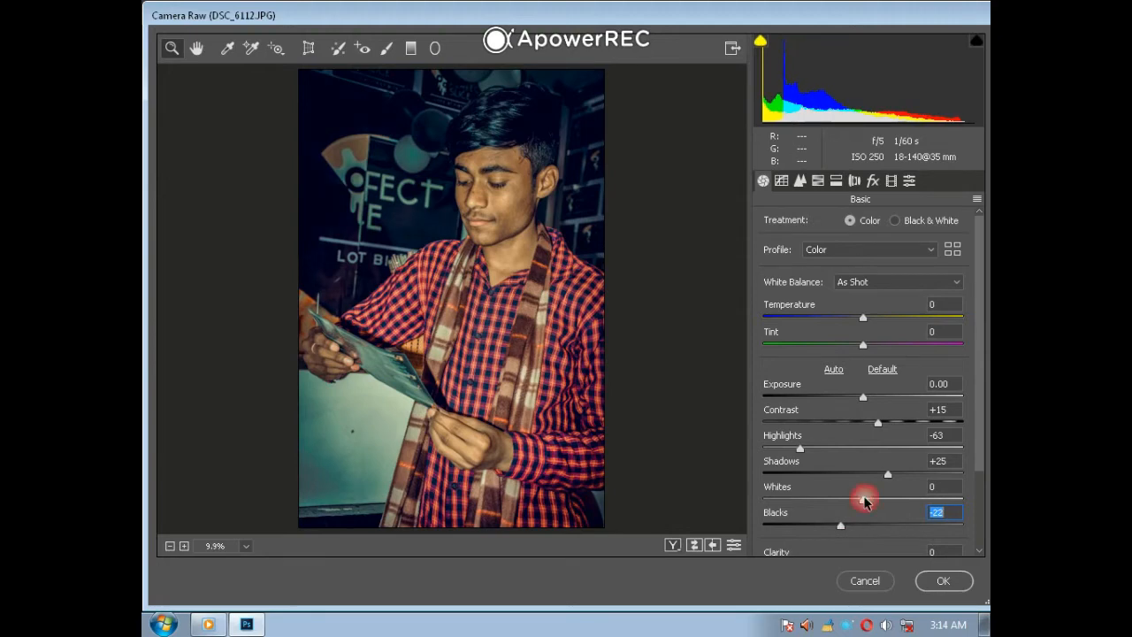
{"action": "scroll", "coordinate": [880, 503], "scroll_direction": "down", "scroll_amount": 2}
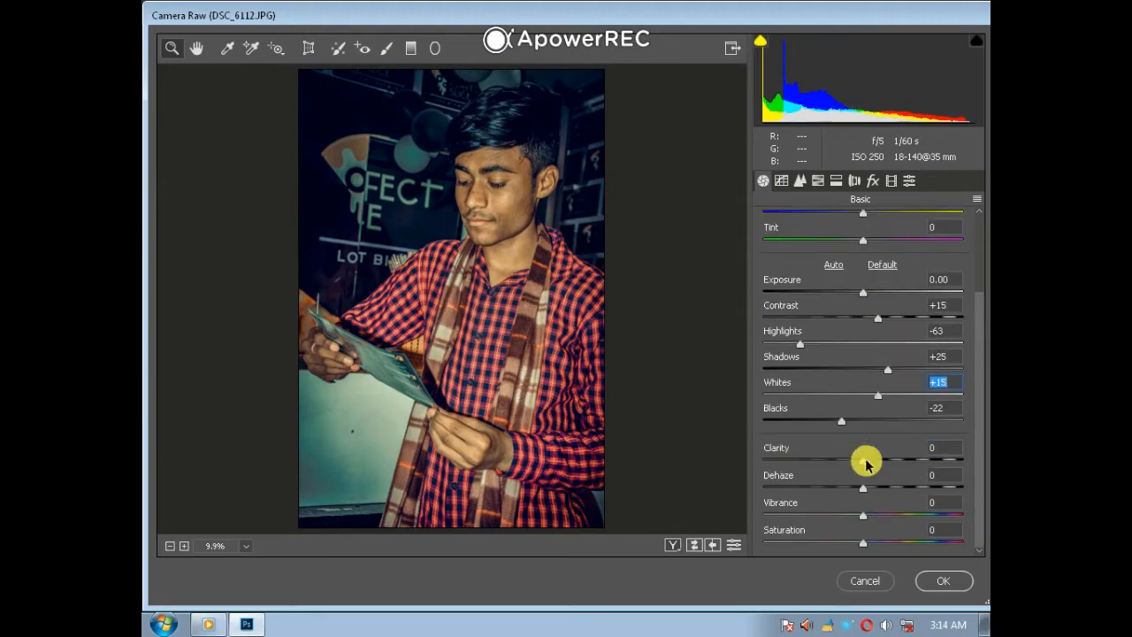
{"action": "mouse_move", "coordinate": [882, 460]}
{"action": "left_mouse_down"}
{"action": "mouse_move", "coordinate": [897, 461]}
{"action": "mouse_move", "coordinate": [888, 455]}
{"action": "left_mouse_up"}
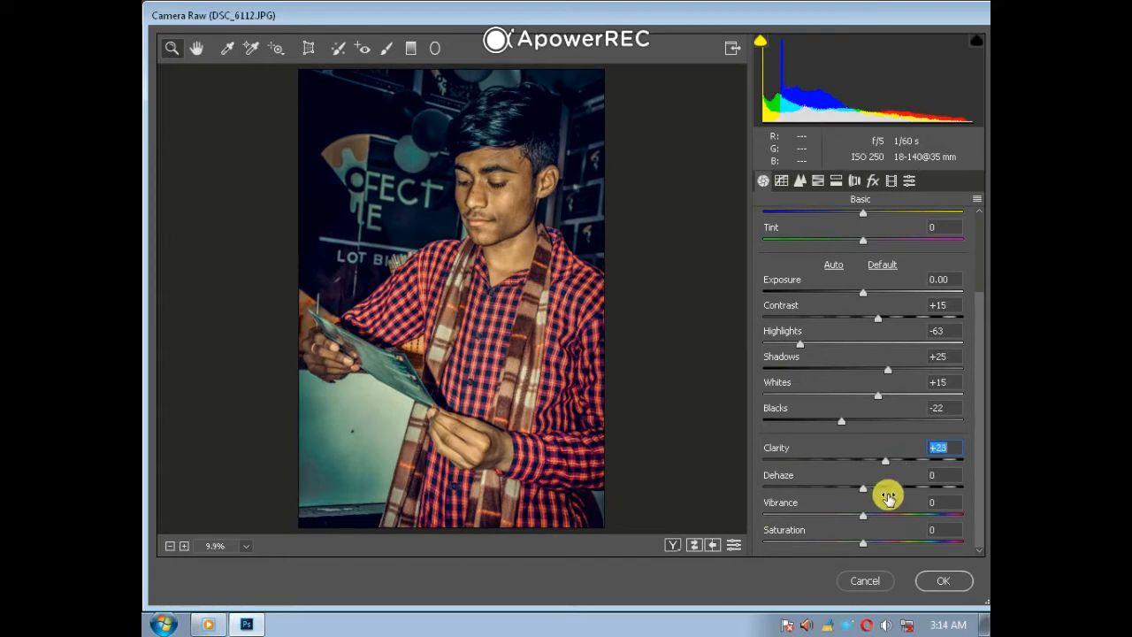
Set the HSL luminance of the Oranges to -1 and apply the Camera Raw filter to the Background copy
{"action": "left_click", "coordinate": [836, 181]}
{"action": "left_click", "coordinate": [816, 181]}
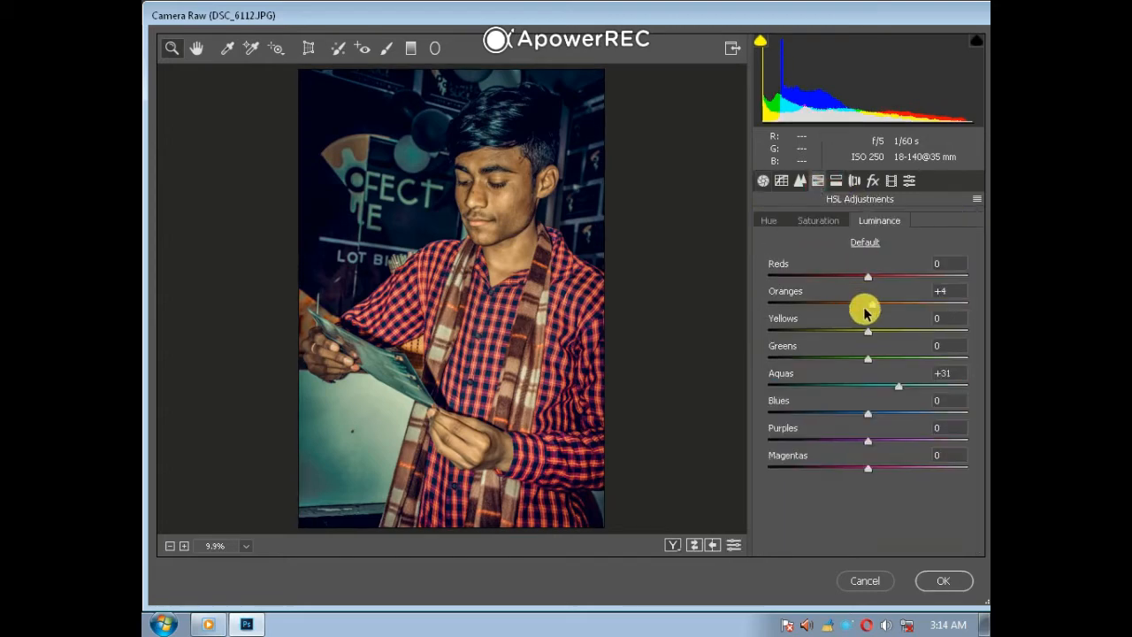
{"action": "left_click_drag", "start_coordinate": [865, 311], "coordinate": [871, 307]}
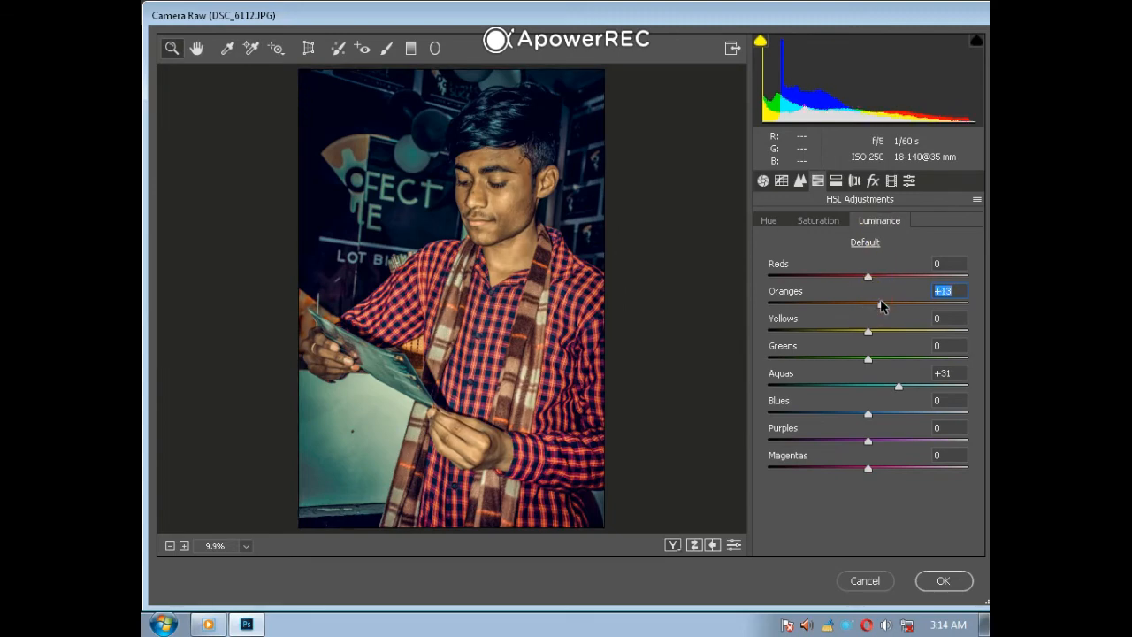
{"action": "left_click_drag", "start_coordinate": [879, 301], "coordinate": [860, 303]}
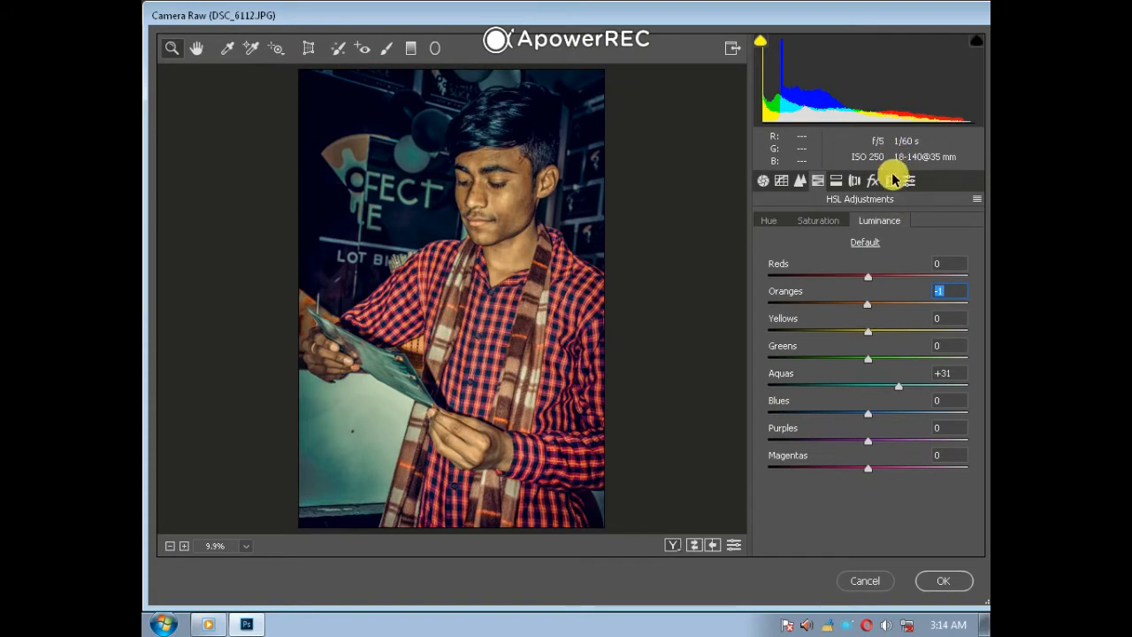
{"action": "left_click", "coordinate": [944, 580]}
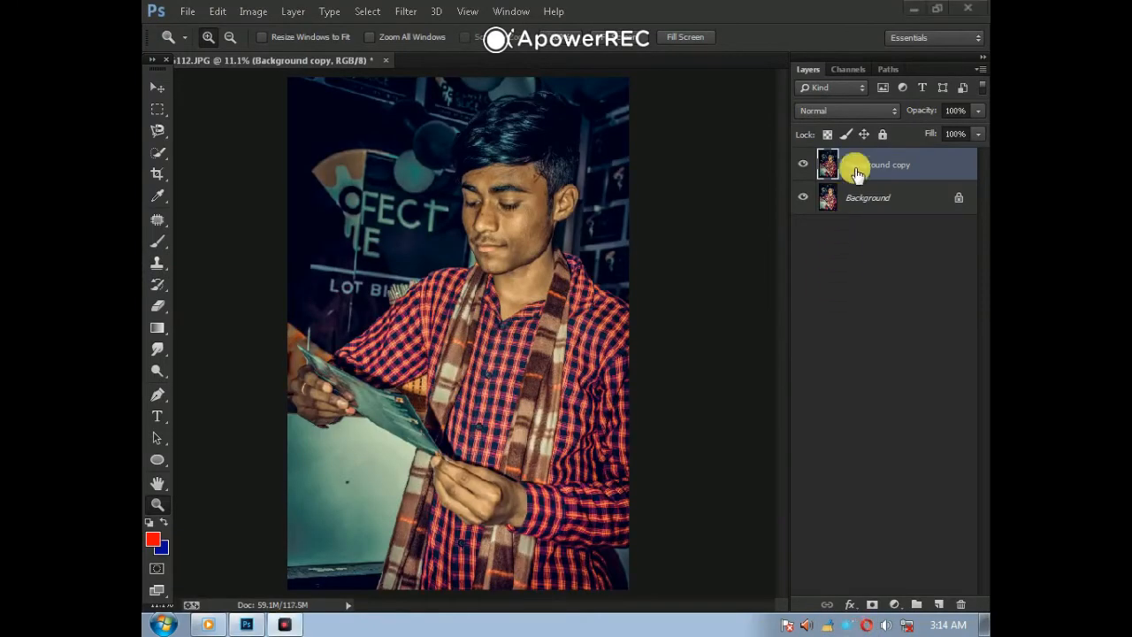
Zoom in on the man's face and switch to the Smudge tool for retouching the skin
{"action": "left_click", "coordinate": [159, 509]}
{"action": "left_click_drag", "start_coordinate": [533, 269], "coordinate": [535, 270]}
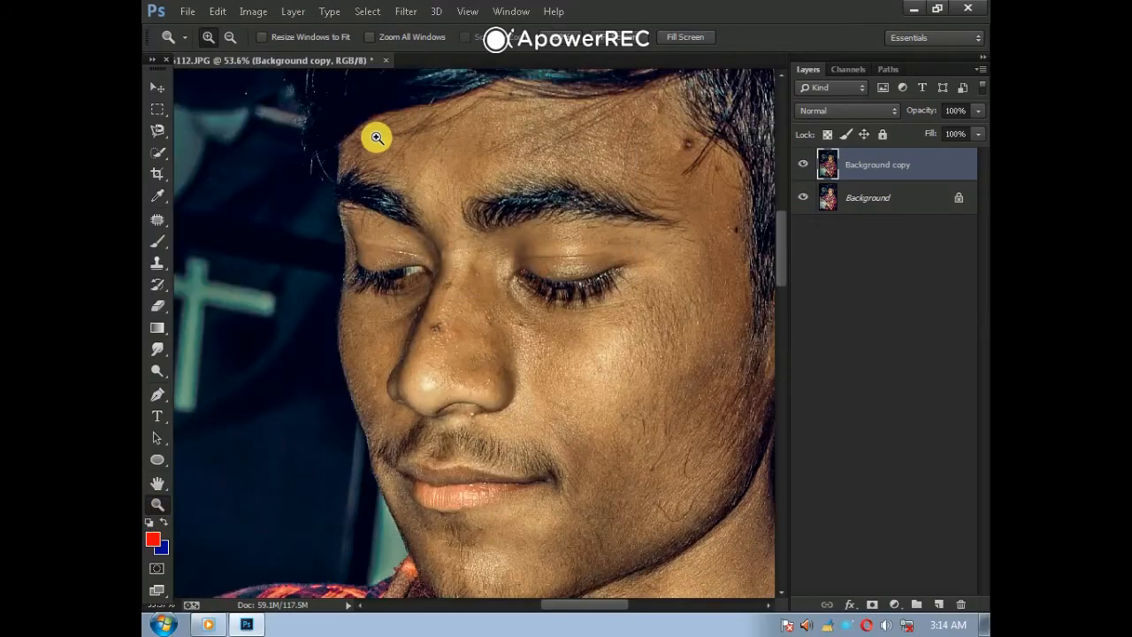
{"action": "scroll", "coordinate": [614, 286], "scroll_direction": "down", "scroll_amount": 2}
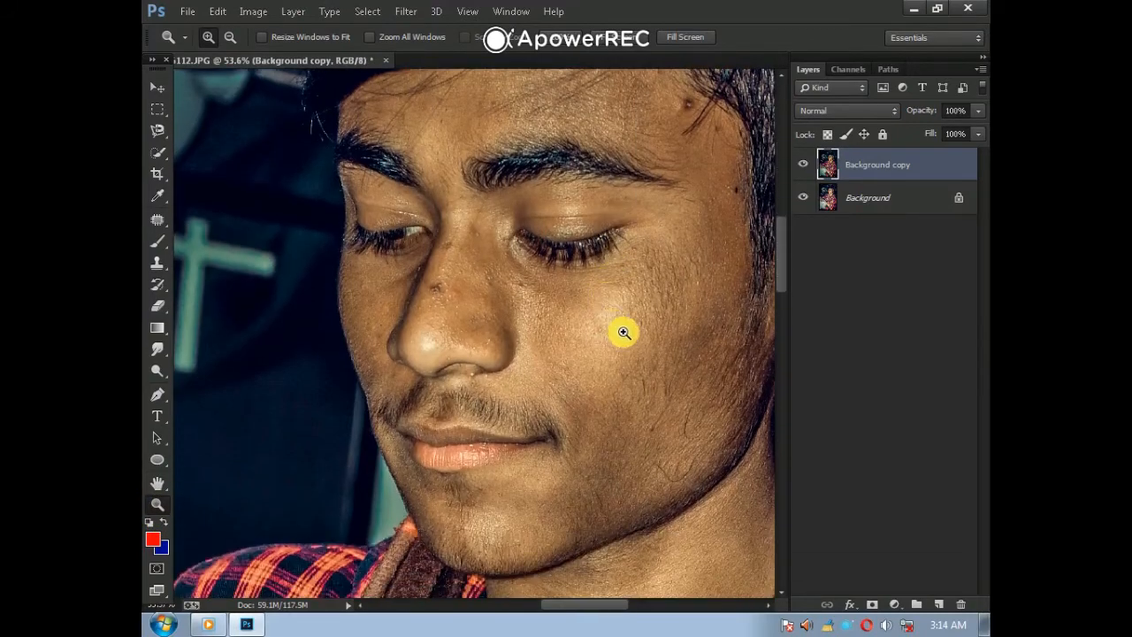
{"action": "mouse_move", "coordinate": [624, 332]}
{"action": "left_mouse_down"}
{"action": "mouse_move", "coordinate": [556, 310]}
{"action": "mouse_move", "coordinate": [518, 346]}
{"action": "left_mouse_up"}
{"action": "left_click", "coordinate": [157, 348]}
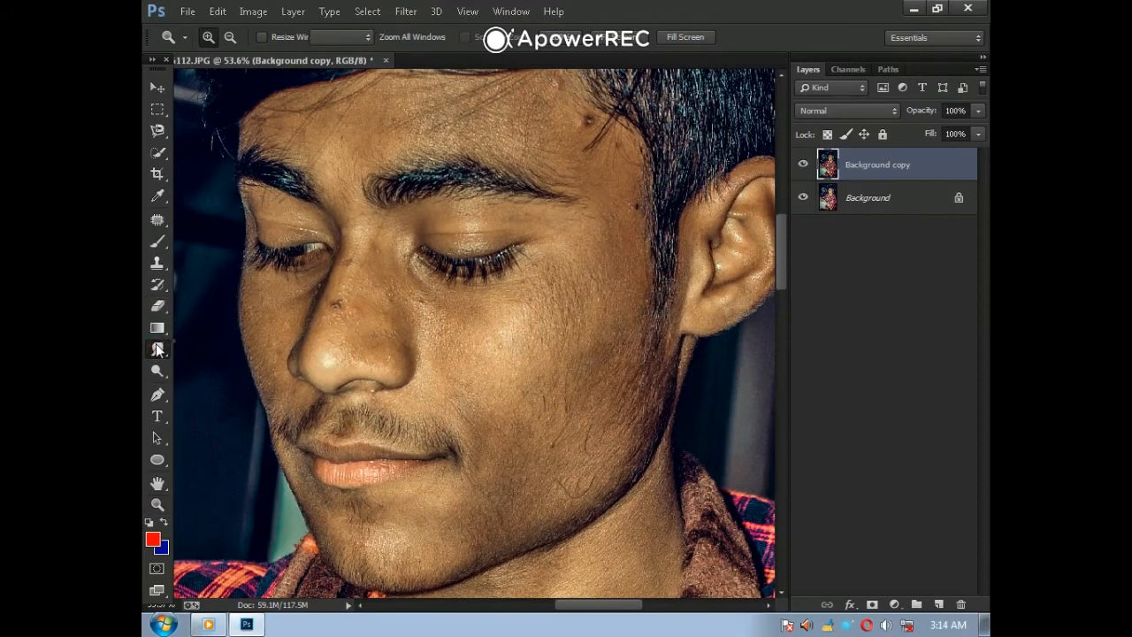
{"action": "left_click", "coordinate": [159, 344]}
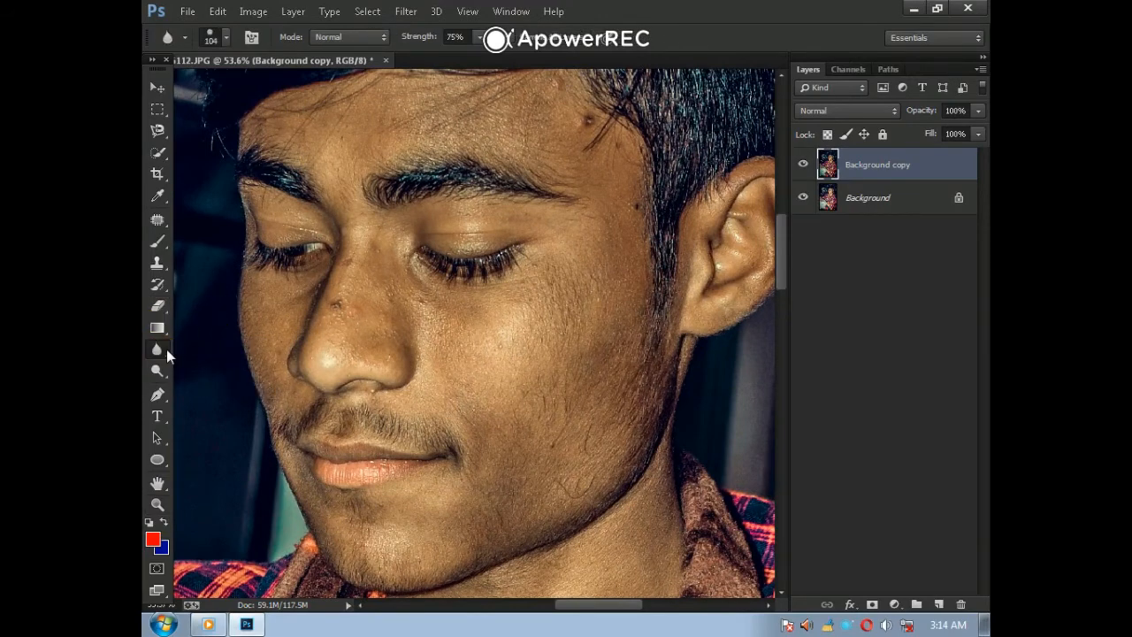
{"action": "right_click", "coordinate": [168, 355]}
{"action": "left_click", "coordinate": [204, 375]}
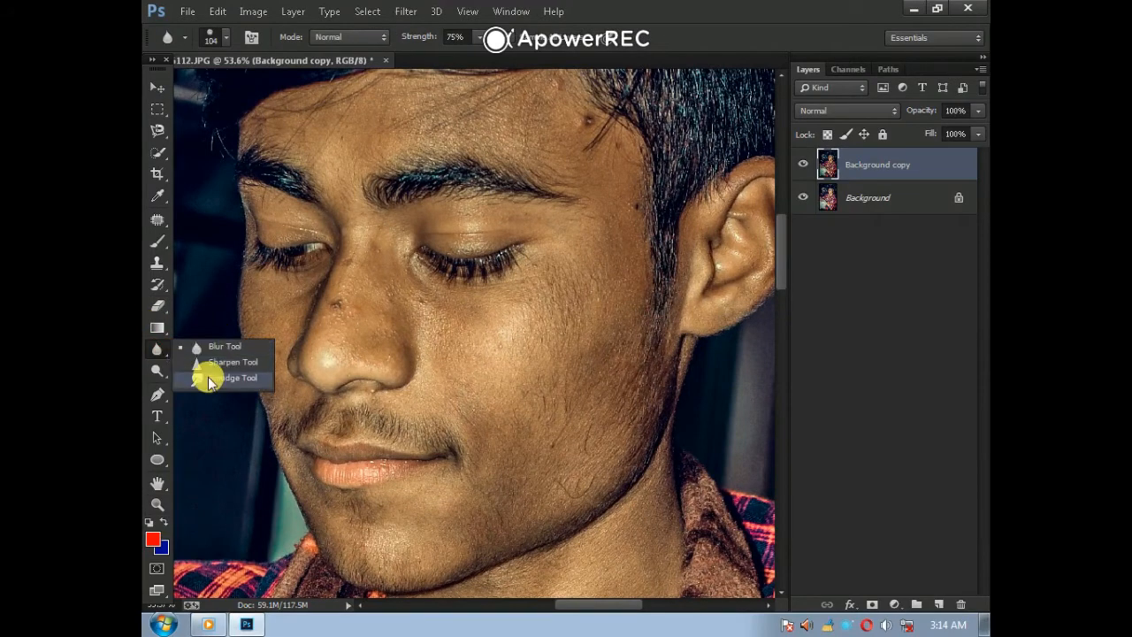
Enlarge the Smudge brush to 200 px and duplicate the Background copy layer
{"action": "left_click", "coordinate": [219, 39]}
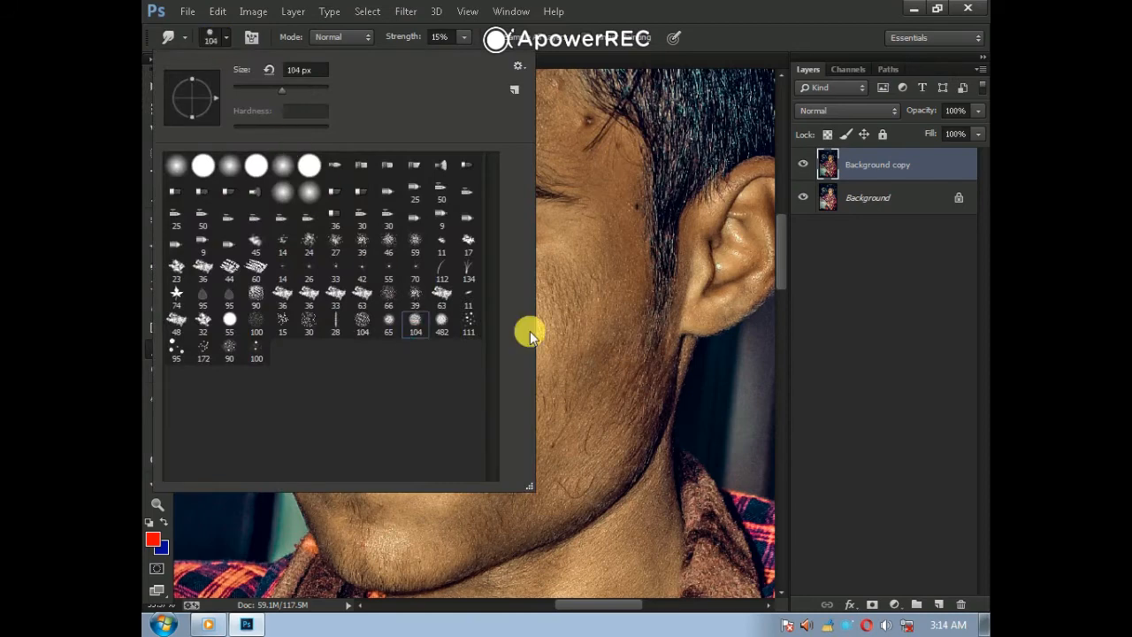
{"action": "left_click", "coordinate": [577, 338]}
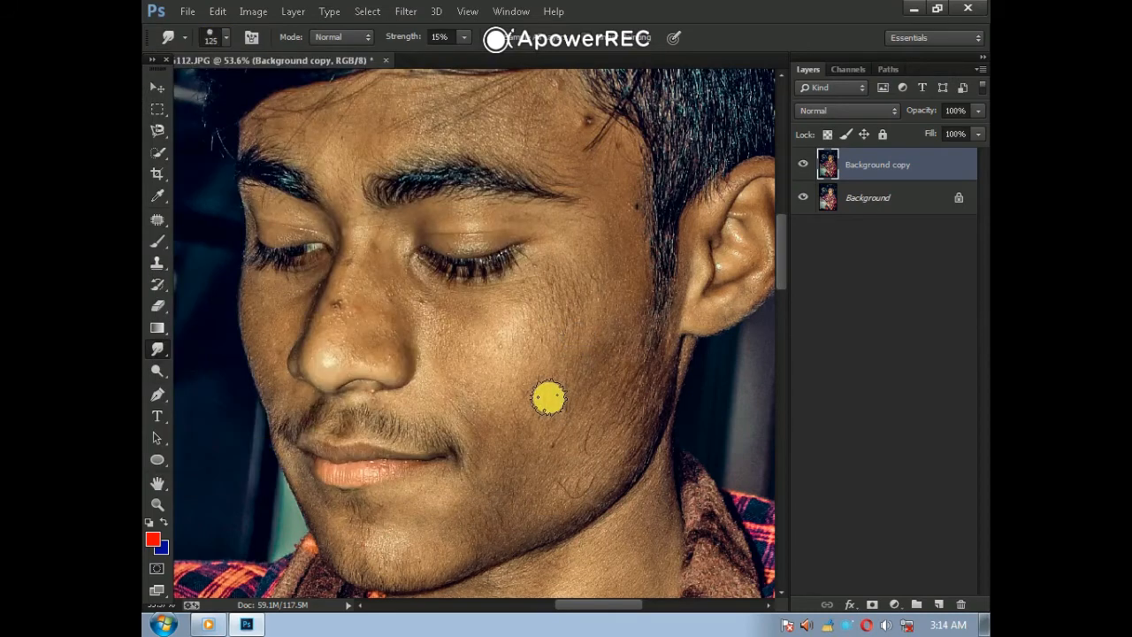
{"action": "key", "text": "bracketright"}
{"action": "key", "text": "bracketright"}
{"action": "key", "text": "bracketright"}
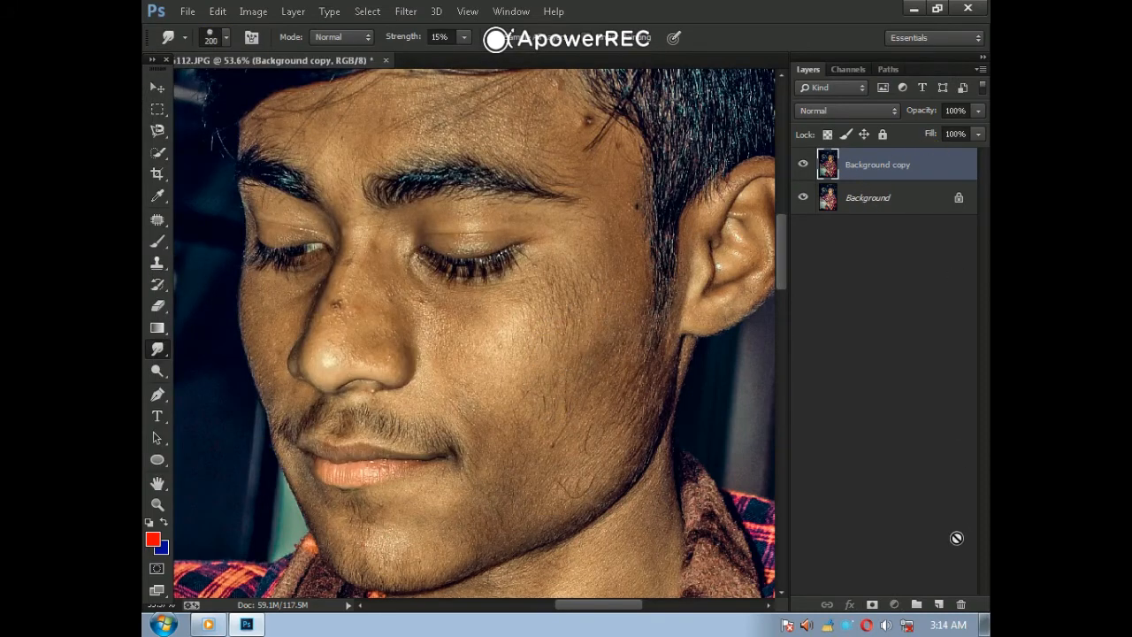
{"action": "left_click_drag", "start_coordinate": [942, 594], "coordinate": [939, 604]}
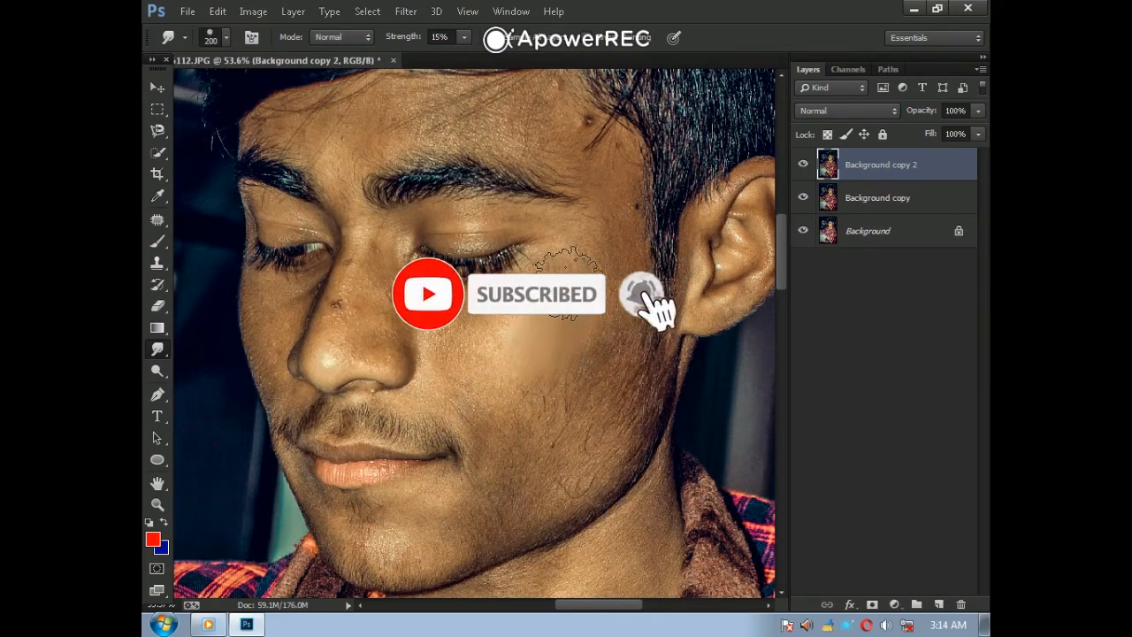
Smudge the skin of the near cheek and temple smooth on the Background copy 2 layer
{"action": "mouse_move", "coordinate": [575, 266]}
{"action": "left_mouse_down"}
{"action": "mouse_move", "coordinate": [555, 331]}
{"action": "mouse_move", "coordinate": [577, 280]}
{"action": "mouse_move", "coordinate": [585, 344]}
{"action": "mouse_move", "coordinate": [613, 269]}
{"action": "mouse_move", "coordinate": [584, 426]}
{"action": "mouse_move", "coordinate": [576, 444]}
{"action": "mouse_move", "coordinate": [598, 383]}
{"action": "mouse_move", "coordinate": [563, 377]}
{"action": "mouse_move", "coordinate": [520, 404]}
{"action": "mouse_move", "coordinate": [567, 373]}
{"action": "mouse_move", "coordinate": [543, 437]}
{"action": "mouse_move", "coordinate": [545, 474]}
{"action": "mouse_move", "coordinate": [579, 449]}
{"action": "mouse_move", "coordinate": [545, 490]}
{"action": "mouse_move", "coordinate": [585, 464]}
{"action": "mouse_move", "coordinate": [497, 506]}
{"action": "mouse_move", "coordinate": [538, 484]}
{"action": "mouse_move", "coordinate": [492, 516]}
{"action": "mouse_move", "coordinate": [547, 478]}
{"action": "mouse_move", "coordinate": [498, 521]}
{"action": "mouse_move", "coordinate": [562, 489]}
{"action": "mouse_move", "coordinate": [545, 505]}
{"action": "mouse_move", "coordinate": [562, 502]}
{"action": "mouse_move", "coordinate": [613, 417]}
{"action": "mouse_move", "coordinate": [617, 368]}
{"action": "mouse_move", "coordinate": [602, 364]}
{"action": "mouse_move", "coordinate": [596, 384]}
{"action": "mouse_move", "coordinate": [585, 347]}
{"action": "mouse_move", "coordinate": [591, 267]}
{"action": "mouse_move", "coordinate": [606, 224]}
{"action": "mouse_move", "coordinate": [608, 271]}
{"action": "mouse_move", "coordinate": [608, 224]}
{"action": "mouse_move", "coordinate": [544, 336]}
{"action": "mouse_move", "coordinate": [542, 289]}
{"action": "mouse_move", "coordinate": [513, 332]}
{"action": "mouse_move", "coordinate": [474, 345]}
{"action": "mouse_move", "coordinate": [432, 318]}
{"action": "mouse_move", "coordinate": [493, 363]}
{"action": "mouse_move", "coordinate": [456, 353]}
{"action": "mouse_move", "coordinate": [466, 376]}
{"action": "mouse_move", "coordinate": [509, 392]}
{"action": "mouse_move", "coordinate": [468, 389]}
{"action": "mouse_move", "coordinate": [506, 400]}
{"action": "left_mouse_up"}
{"action": "key", "text": "ctrl+plus"}
{"action": "key", "text": "ctrl+plus"}
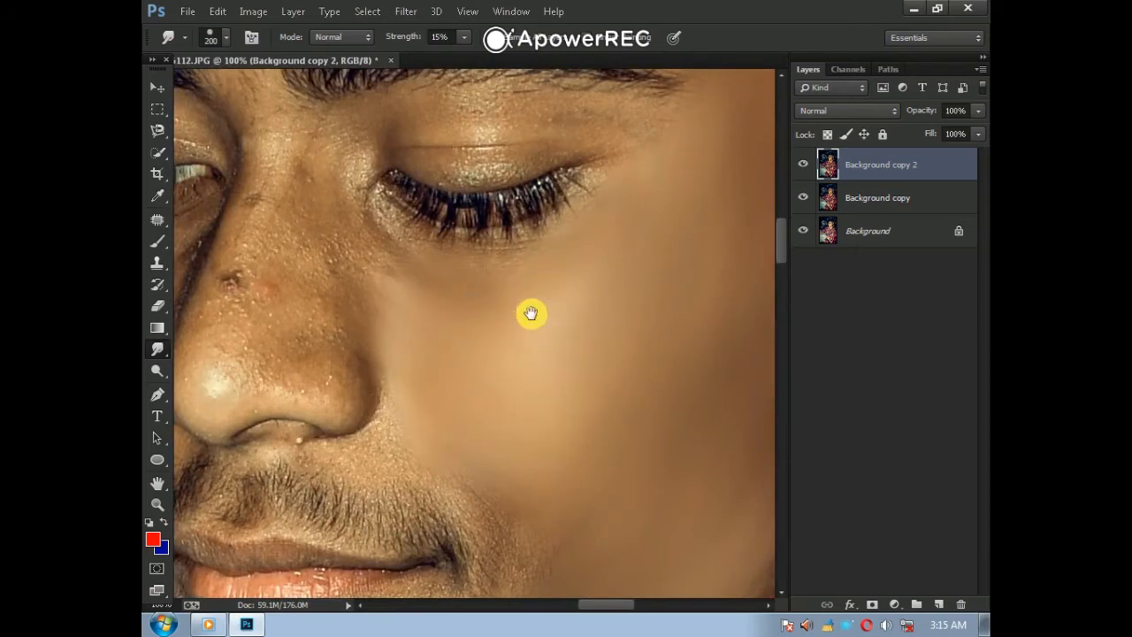
{"action": "left_click_drag", "start_coordinate": [531, 313], "coordinate": [510, 365]}
{"action": "left_click_drag", "start_coordinate": [572, 432], "coordinate": [539, 364]}
Reduce the Smudge brush to 100 px and smooth the skin under the near eye, on its eyelid and along the nose
{"action": "key", "text": "bracketleft"}
{"action": "key", "text": "bracketleft"}
{"action": "key", "text": "bracketleft"}
{"action": "key", "text": "bracketleft"}
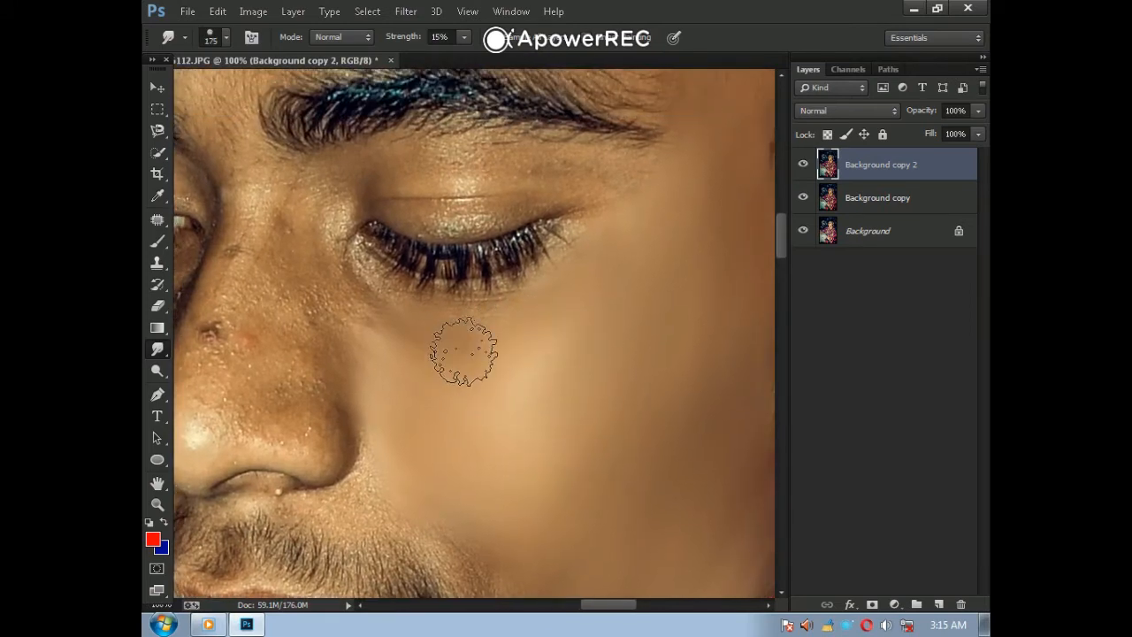
{"action": "mouse_move", "coordinate": [489, 324]}
{"action": "left_mouse_down"}
{"action": "mouse_move", "coordinate": [537, 322]}
{"action": "mouse_move", "coordinate": [608, 268]}
{"action": "mouse_move", "coordinate": [580, 282]}
{"action": "mouse_move", "coordinate": [612, 213]}
{"action": "mouse_move", "coordinate": [591, 251]}
{"action": "mouse_move", "coordinate": [645, 209]}
{"action": "mouse_move", "coordinate": [639, 187]}
{"action": "mouse_move", "coordinate": [523, 184]}
{"action": "mouse_move", "coordinate": [592, 172]}
{"action": "mouse_move", "coordinate": [432, 190]}
{"action": "mouse_move", "coordinate": [532, 190]}
{"action": "mouse_move", "coordinate": [469, 202]}
{"action": "mouse_move", "coordinate": [514, 166]}
{"action": "mouse_move", "coordinate": [439, 164]}
{"action": "mouse_move", "coordinate": [547, 162]}
{"action": "mouse_move", "coordinate": [413, 196]}
{"action": "mouse_move", "coordinate": [448, 202]}
{"action": "mouse_move", "coordinate": [350, 175]}
{"action": "left_mouse_up"}
{"action": "mouse_move", "coordinate": [251, 310]}
{"action": "left_mouse_down"}
{"action": "mouse_move", "coordinate": [219, 321]}
{"action": "mouse_move", "coordinate": [244, 276]}
{"action": "mouse_move", "coordinate": [212, 338]}
{"action": "left_mouse_up"}
{"action": "left_click_drag", "start_coordinate": [253, 393], "coordinate": [323, 354]}
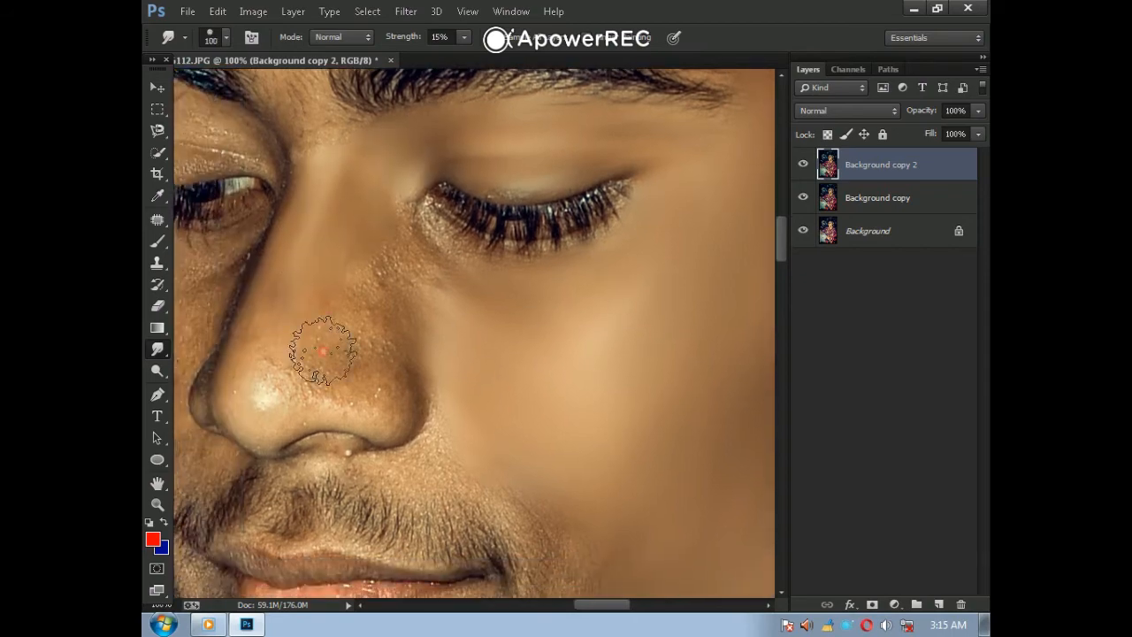
{"action": "mouse_move", "coordinate": [289, 288]}
{"action": "left_mouse_down"}
{"action": "mouse_move", "coordinate": [274, 359]}
{"action": "mouse_move", "coordinate": [298, 404]}
{"action": "mouse_move", "coordinate": [367, 391]}
{"action": "mouse_move", "coordinate": [350, 200]}
{"action": "mouse_move", "coordinate": [294, 263]}
{"action": "mouse_move", "coordinate": [312, 136]}
{"action": "mouse_move", "coordinate": [362, 271]}
{"action": "mouse_move", "coordinate": [374, 198]}
{"action": "mouse_move", "coordinate": [303, 300]}
{"action": "mouse_move", "coordinate": [293, 295]}
{"action": "mouse_move", "coordinate": [242, 404]}
{"action": "mouse_move", "coordinate": [336, 323]}
{"action": "mouse_move", "coordinate": [370, 396]}
{"action": "mouse_move", "coordinate": [397, 214]}
{"action": "mouse_move", "coordinate": [445, 265]}
{"action": "mouse_move", "coordinate": [471, 273]}
{"action": "mouse_move", "coordinate": [428, 310]}
{"action": "mouse_move", "coordinate": [453, 400]}
{"action": "mouse_move", "coordinate": [469, 368]}
{"action": "mouse_move", "coordinate": [419, 291]}
{"action": "mouse_move", "coordinate": [554, 401]}
{"action": "left_mouse_up"}
Smooth the lower cheek beside the mouth and the chin, enlarging the Smudge brush to 150 px
{"action": "left_click_drag", "start_coordinate": [522, 477], "coordinate": [581, 323]}
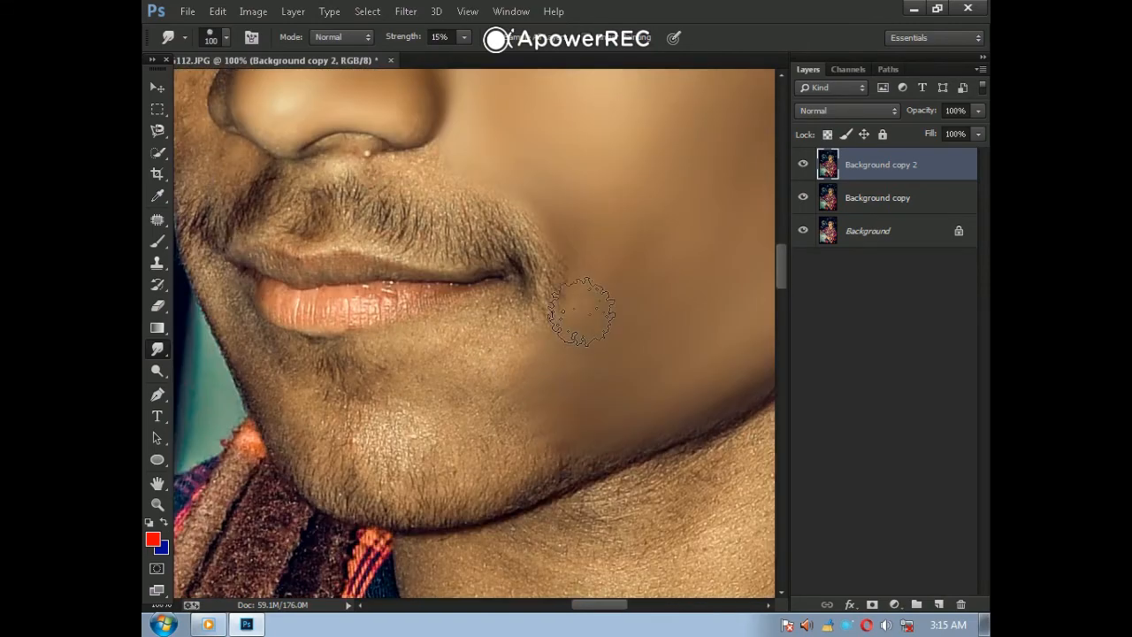
{"action": "left_click_drag", "start_coordinate": [498, 154], "coordinate": [526, 154]}
{"action": "left_click", "coordinate": [539, 420]}
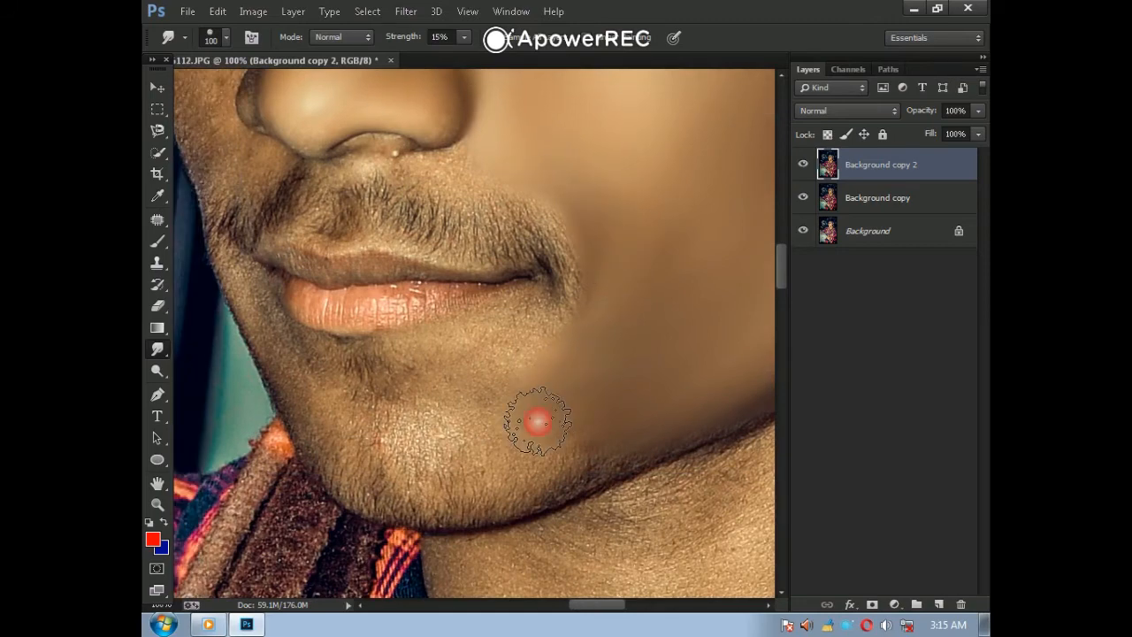
{"action": "key", "text": "]"}
{"action": "mouse_move", "coordinate": [523, 430]}
{"action": "left_mouse_down"}
{"action": "mouse_move", "coordinate": [567, 447]}
{"action": "mouse_move", "coordinate": [486, 469]}
{"action": "mouse_move", "coordinate": [529, 374]}
{"action": "mouse_move", "coordinate": [459, 399]}
{"action": "mouse_move", "coordinate": [550, 341]}
{"action": "mouse_move", "coordinate": [434, 405]}
{"action": "mouse_move", "coordinate": [456, 359]}
{"action": "mouse_move", "coordinate": [423, 455]}
{"action": "mouse_move", "coordinate": [357, 476]}
{"action": "mouse_move", "coordinate": [455, 432]}
{"action": "left_mouse_up"}
{"action": "key", "text": "]"}
{"action": "left_click", "coordinate": [846, 625]}
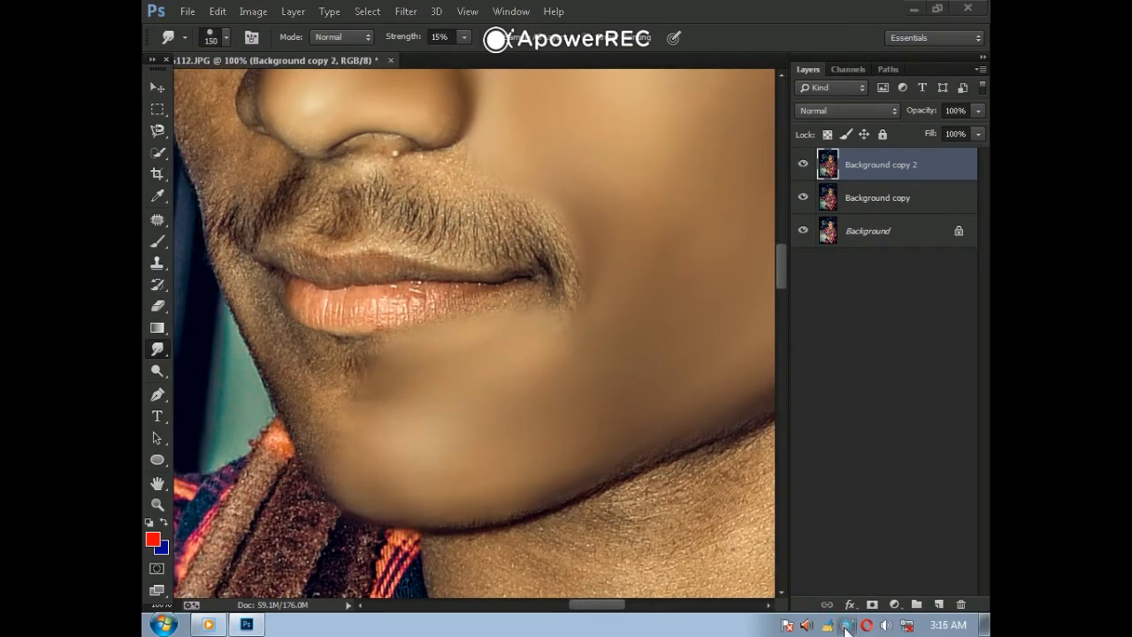
Reduce the Smudge brush to 125 px and smooth the skin below the lower lip and along the far jaw
{"action": "left_click_drag", "start_coordinate": [405, 389], "coordinate": [362, 407]}
{"action": "key", "text": "["}
{"action": "key", "text": "["}
{"action": "key", "text": "["}
{"action": "mouse_move", "coordinate": [341, 460]}
{"action": "left_mouse_down"}
{"action": "mouse_move", "coordinate": [373, 365]}
{"action": "mouse_move", "coordinate": [336, 367]}
{"action": "mouse_move", "coordinate": [251, 314]}
{"action": "mouse_move", "coordinate": [288, 380]}
{"action": "mouse_move", "coordinate": [341, 371]}
{"action": "left_mouse_up"}
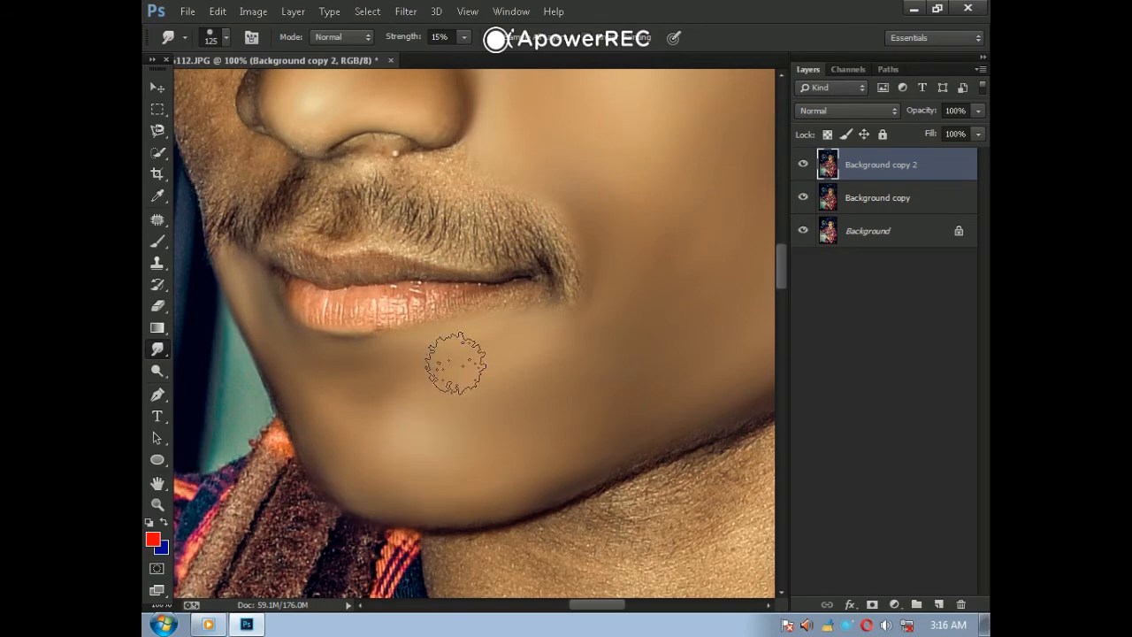
Smooth the far cheek between the eye, nose and moustache with a 90 px Smudge brush
{"action": "left_click_drag", "start_coordinate": [543, 177], "coordinate": [556, 404]}
{"action": "left_click_drag", "start_coordinate": [518, 332], "coordinate": [519, 408]}
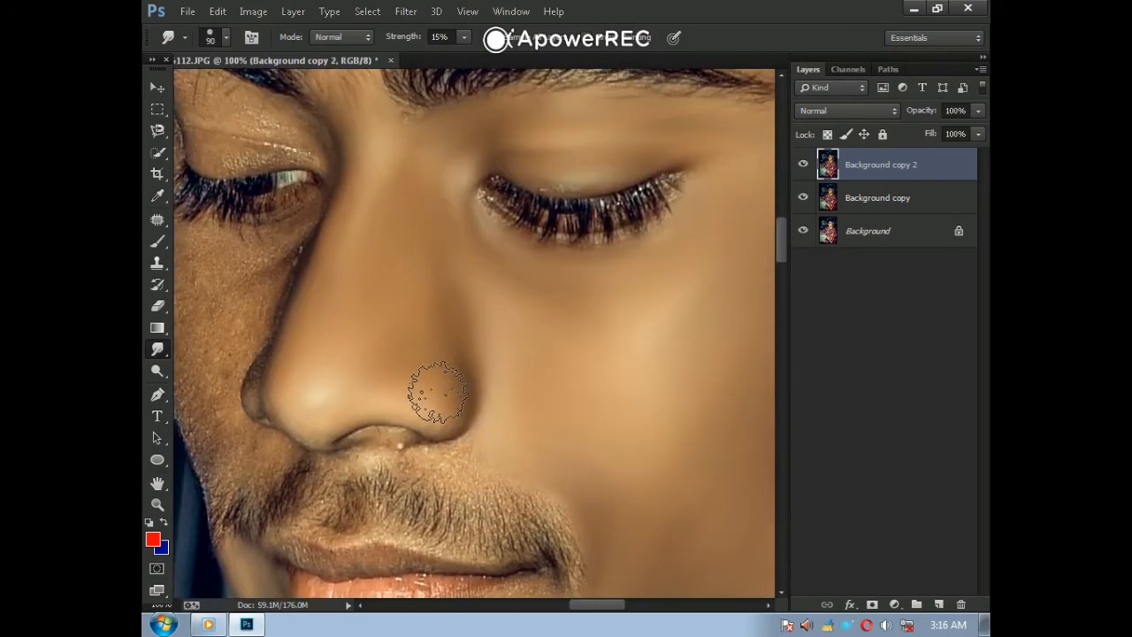
{"action": "mouse_move", "coordinate": [303, 295]}
{"action": "left_mouse_down"}
{"action": "mouse_move", "coordinate": [378, 360]}
{"action": "mouse_move", "coordinate": [403, 303]}
{"action": "left_mouse_up"}
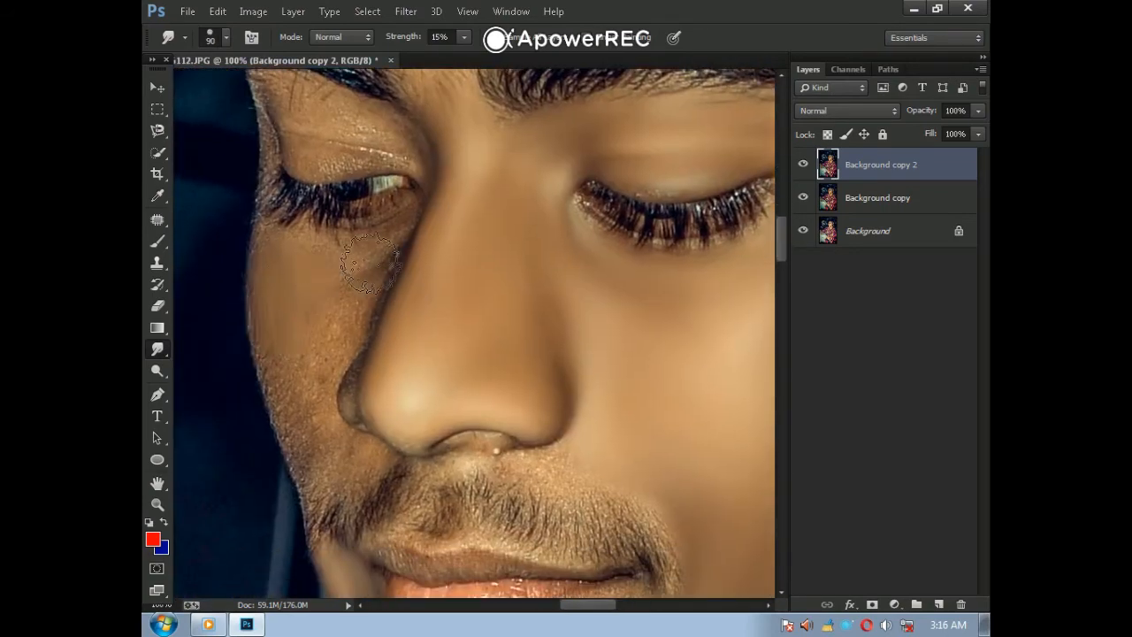
{"action": "mouse_move", "coordinate": [375, 241]}
{"action": "left_mouse_down"}
{"action": "mouse_move", "coordinate": [335, 334]}
{"action": "mouse_move", "coordinate": [355, 292]}
{"action": "mouse_move", "coordinate": [310, 341]}
{"action": "mouse_move", "coordinate": [283, 314]}
{"action": "mouse_move", "coordinate": [284, 280]}
{"action": "mouse_move", "coordinate": [304, 389]}
{"action": "mouse_move", "coordinate": [315, 329]}
{"action": "mouse_move", "coordinate": [285, 370]}
{"action": "left_mouse_up"}
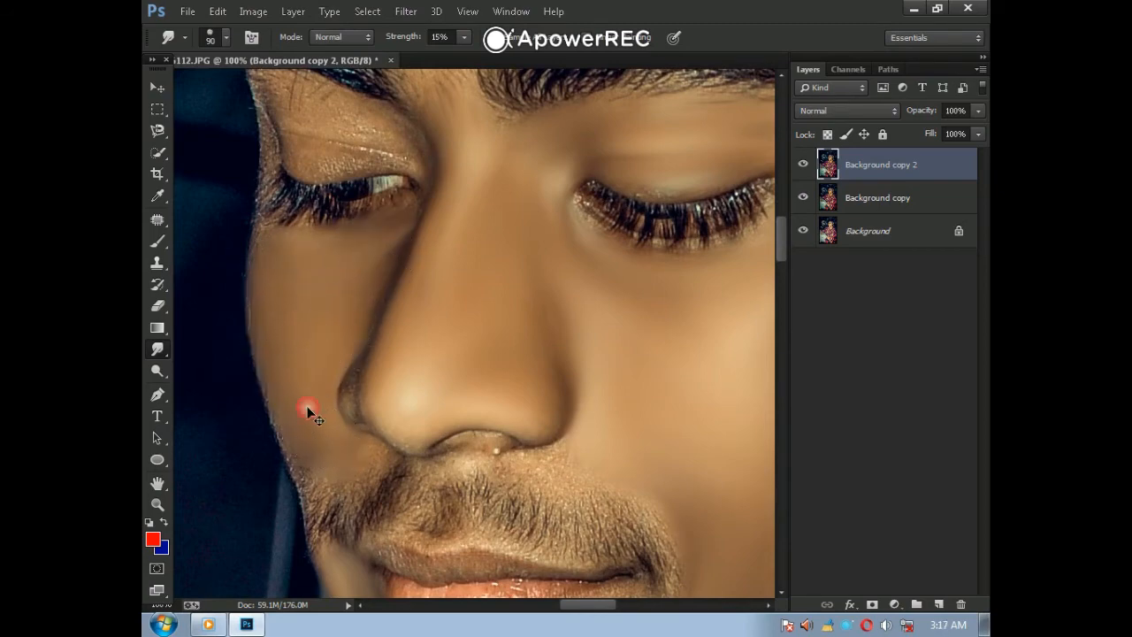
Smooth the skin between the far nostril and the moustache up close and reduce the Smudge brush to 60 px
{"action": "key", "text": "ctrl+plus"}
{"action": "left_click_drag", "start_coordinate": [302, 457], "coordinate": [513, 214]}
{"action": "left_click", "coordinate": [425, 348]}
{"action": "key", "text": "["}
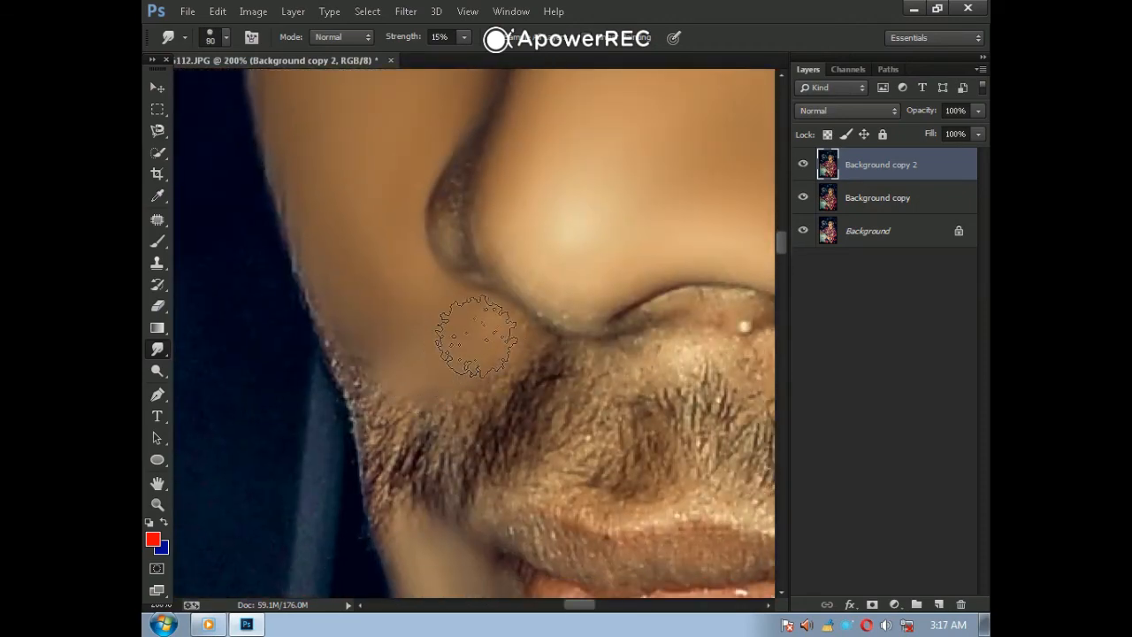
{"action": "left_click", "coordinate": [377, 306]}
Smooth the far side of the nose from the nostril up to the bridge between the eyes with a 60 px Smudge brush
{"action": "left_click_drag", "start_coordinate": [302, 144], "coordinate": [306, 332]}
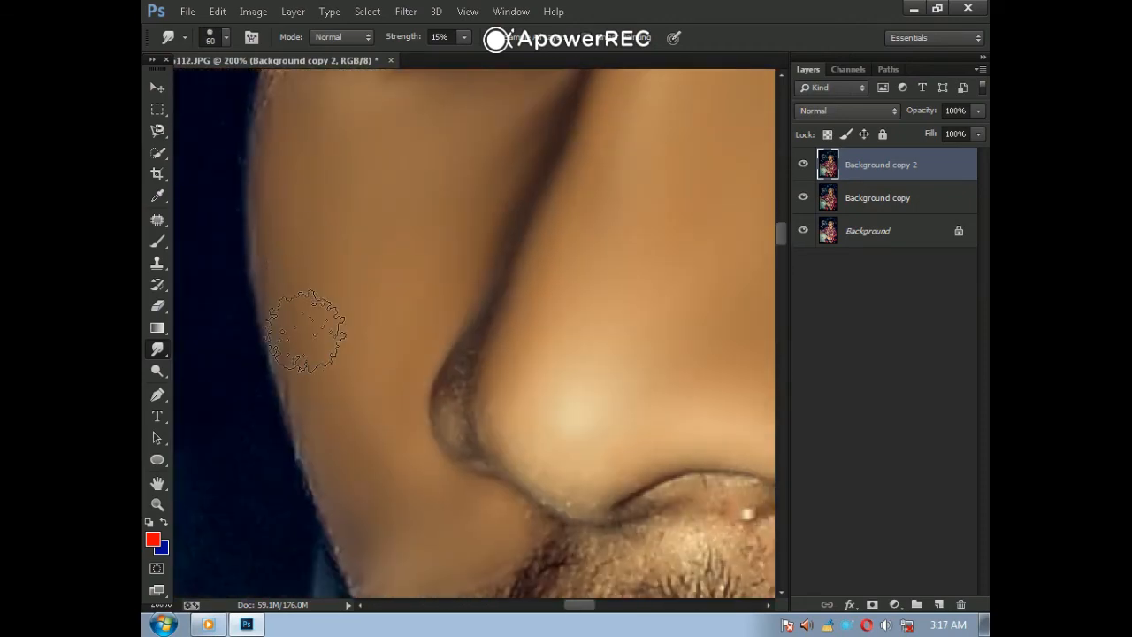
{"action": "left_click_drag", "start_coordinate": [287, 165], "coordinate": [250, 327]}
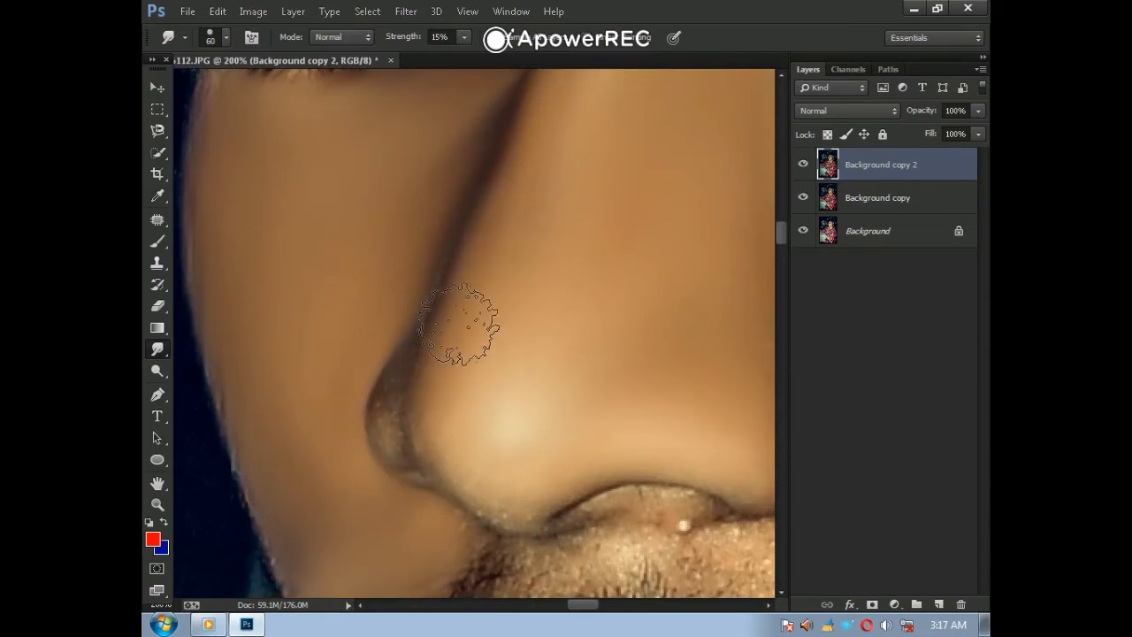
{"action": "mouse_move", "coordinate": [460, 405]}
{"action": "left_mouse_down"}
{"action": "mouse_move", "coordinate": [454, 412]}
{"action": "mouse_move", "coordinate": [511, 353]}
{"action": "left_mouse_up"}
{"action": "left_click_drag", "start_coordinate": [539, 188], "coordinate": [470, 362]}
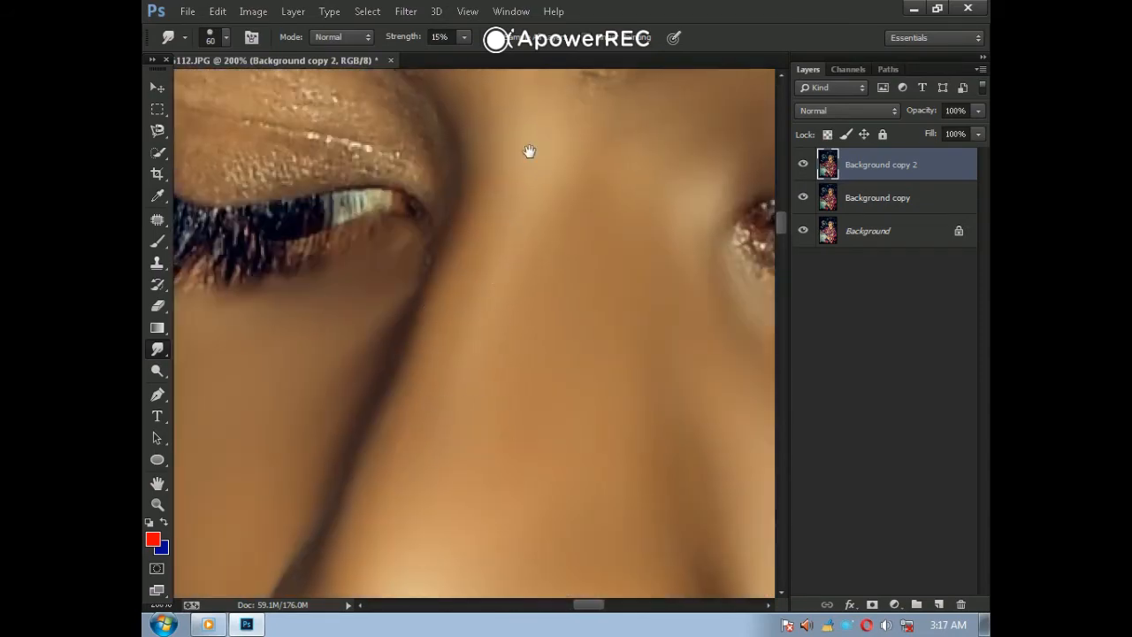
{"action": "left_click_drag", "start_coordinate": [529, 151], "coordinate": [525, 425]}
{"action": "left_click_drag", "start_coordinate": [672, 398], "coordinate": [478, 403]}
{"action": "mouse_move", "coordinate": [249, 445]}
{"action": "left_mouse_down"}
{"action": "mouse_move", "coordinate": [626, 429]}
{"action": "mouse_move", "coordinate": [455, 409]}
{"action": "mouse_move", "coordinate": [519, 383]}
{"action": "mouse_move", "coordinate": [392, 295]}
{"action": "mouse_move", "coordinate": [324, 328]}
{"action": "mouse_move", "coordinate": [450, 409]}
{"action": "mouse_move", "coordinate": [404, 380]}
{"action": "mouse_move", "coordinate": [402, 430]}
{"action": "mouse_move", "coordinate": [573, 388]}
{"action": "mouse_move", "coordinate": [346, 316]}
{"action": "left_mouse_up"}
{"action": "left_click_drag", "start_coordinate": [406, 173], "coordinate": [336, 372]}
Enlarge the Smudge brush to 80 px and smooth the middle of the forehead above the inner end of the far eyebrow
{"action": "key", "text": "ctrl+minus"}
{"action": "key", "text": "ctrl+minus"}
{"action": "key", "text": "ctrl+minus"}
{"action": "key", "text": "ctrl+minus"}
{"action": "key", "text": "ctrl+plus"}
{"action": "key", "text": "ctrl+plus"}
{"action": "key", "text": "ctrl+plus"}
{"action": "key", "text": "ctrl+plus"}
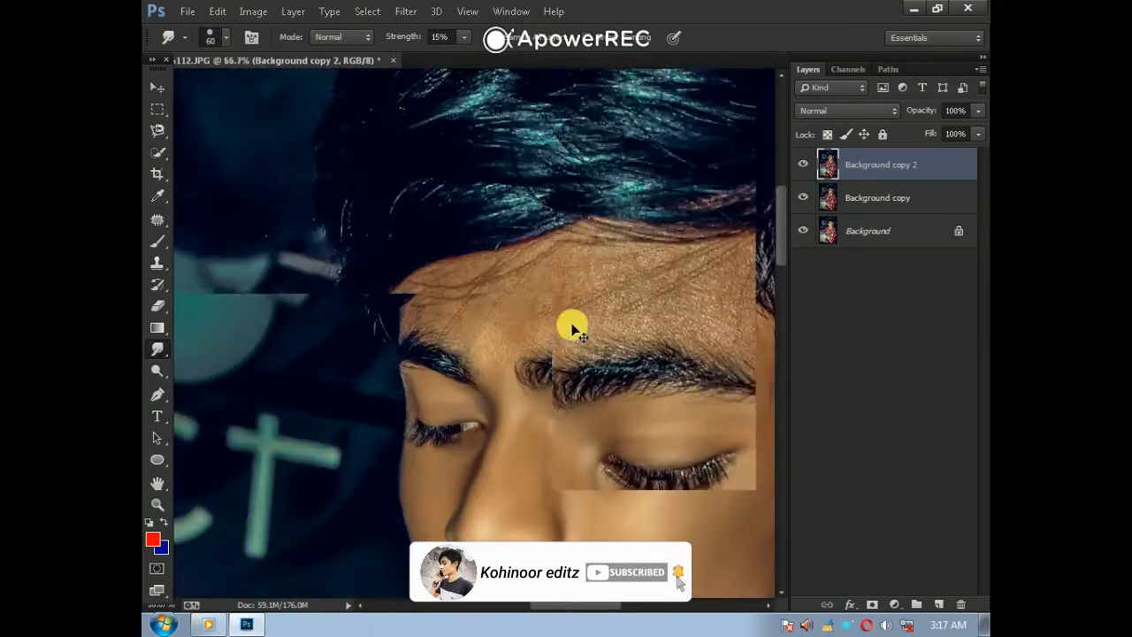
{"action": "key", "text": "bracketright"}
{"action": "key", "text": "bracketright"}
{"action": "left_click_drag", "start_coordinate": [612, 270], "coordinate": [554, 354]}
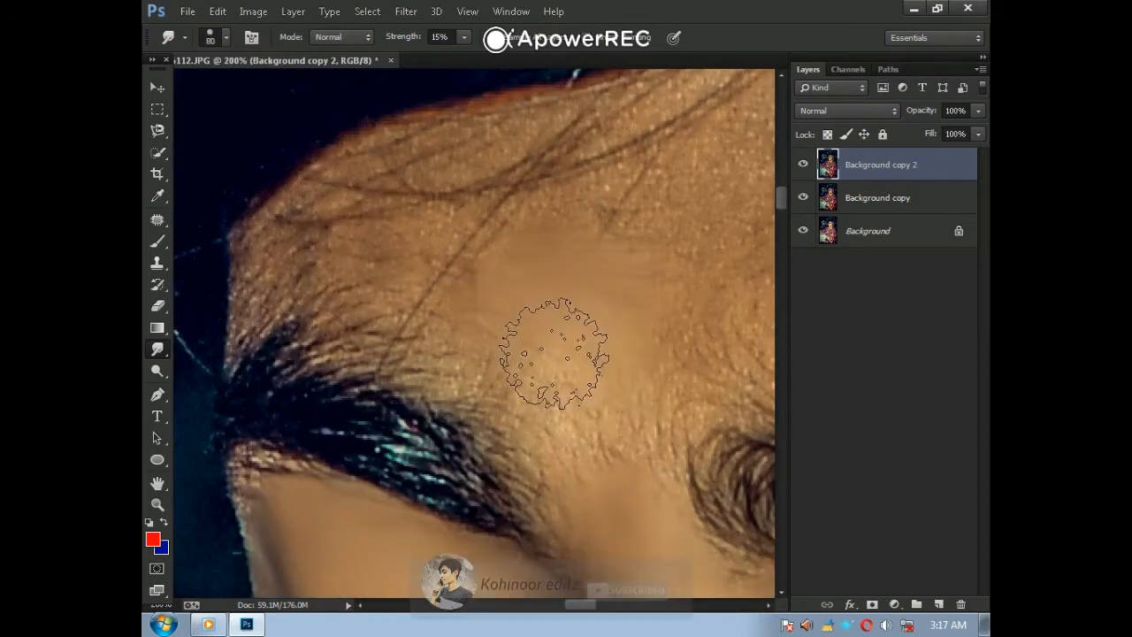
{"action": "left_click", "coordinate": [846, 625]}
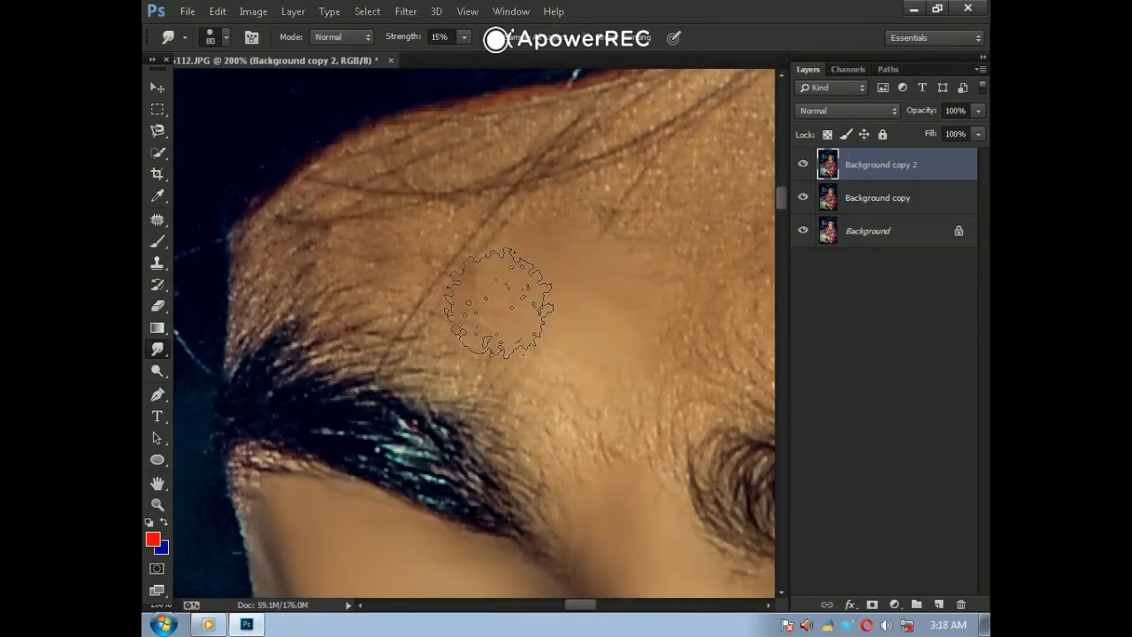
{"action": "mouse_move", "coordinate": [501, 303]}
{"action": "left_mouse_down"}
{"action": "mouse_move", "coordinate": [439, 303]}
{"action": "mouse_move", "coordinate": [469, 219]}
{"action": "left_mouse_up"}
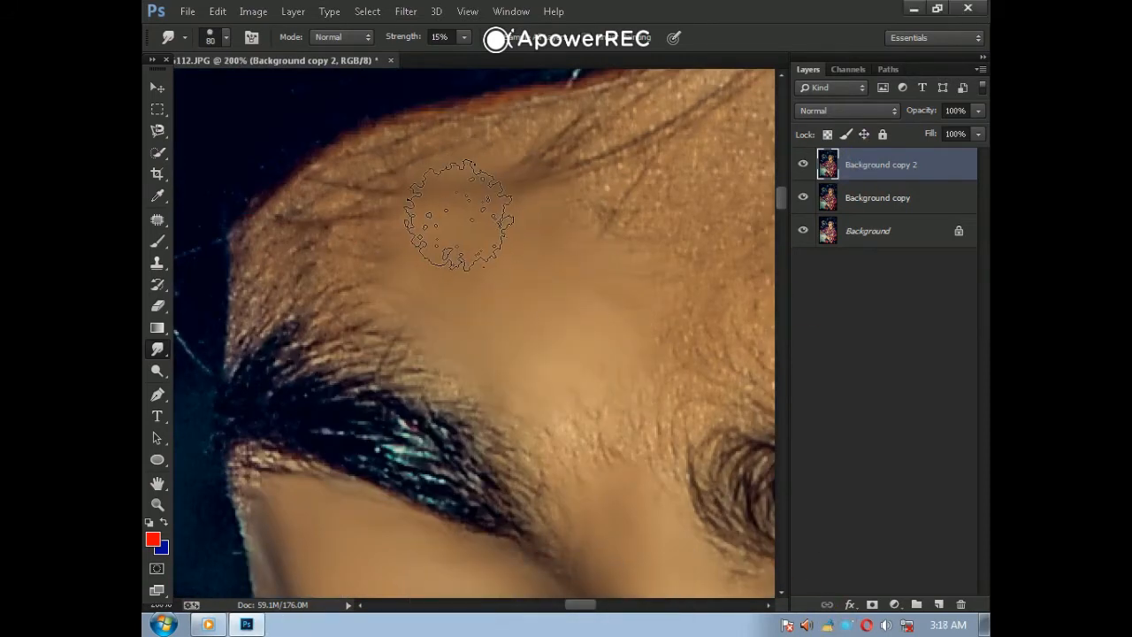
Outline the far half of the forehead with the Patch tool and smudge the skin and stray hairs inside the selection smooth
{"action": "left_click", "coordinate": [157, 219]}
{"action": "left_click_drag", "start_coordinate": [376, 385], "coordinate": [270, 247]}
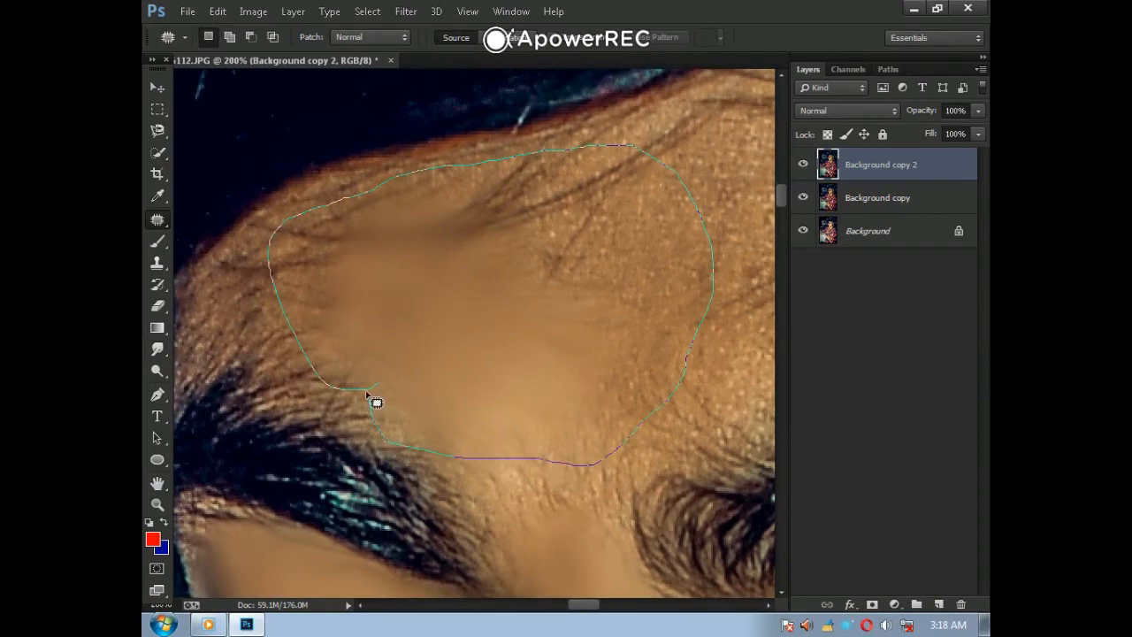
{"action": "left_click_drag", "start_coordinate": [376, 402], "coordinate": [375, 394]}
{"action": "right_click", "coordinate": [158, 350]}
{"action": "left_click", "coordinate": [212, 374]}
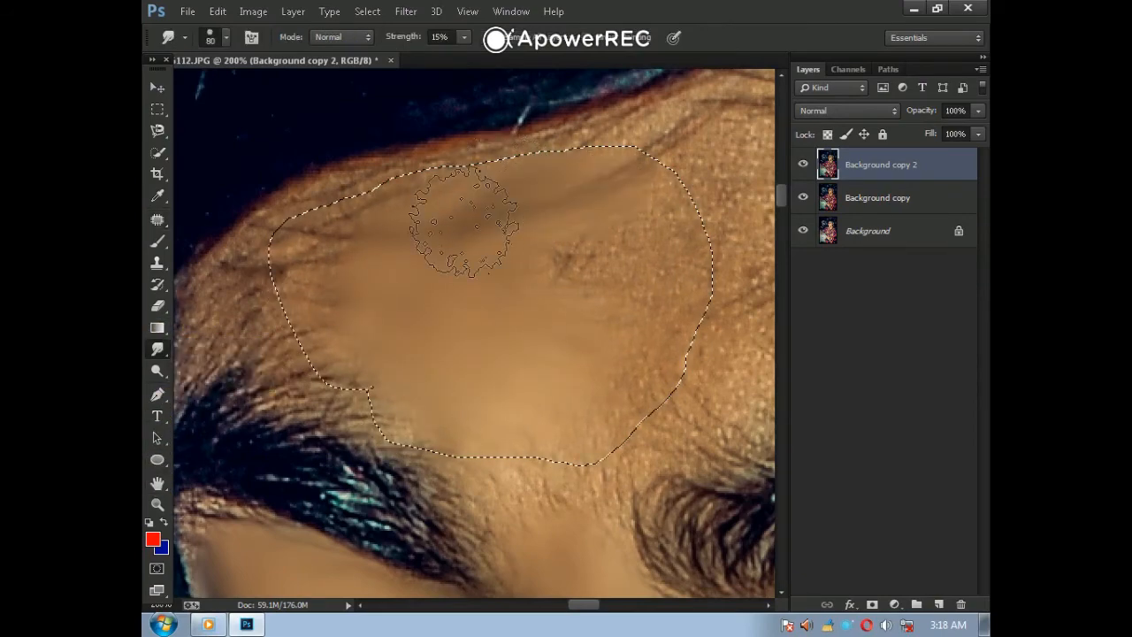
{"action": "mouse_move", "coordinate": [464, 222]}
{"action": "left_mouse_down"}
{"action": "mouse_move", "coordinate": [607, 189]}
{"action": "mouse_move", "coordinate": [409, 316]}
{"action": "mouse_move", "coordinate": [348, 161]}
{"action": "mouse_move", "coordinate": [529, 434]}
{"action": "mouse_move", "coordinate": [587, 215]}
{"action": "mouse_move", "coordinate": [442, 253]}
{"action": "mouse_move", "coordinate": [581, 222]}
{"action": "mouse_move", "coordinate": [728, 218]}
{"action": "left_mouse_up"}
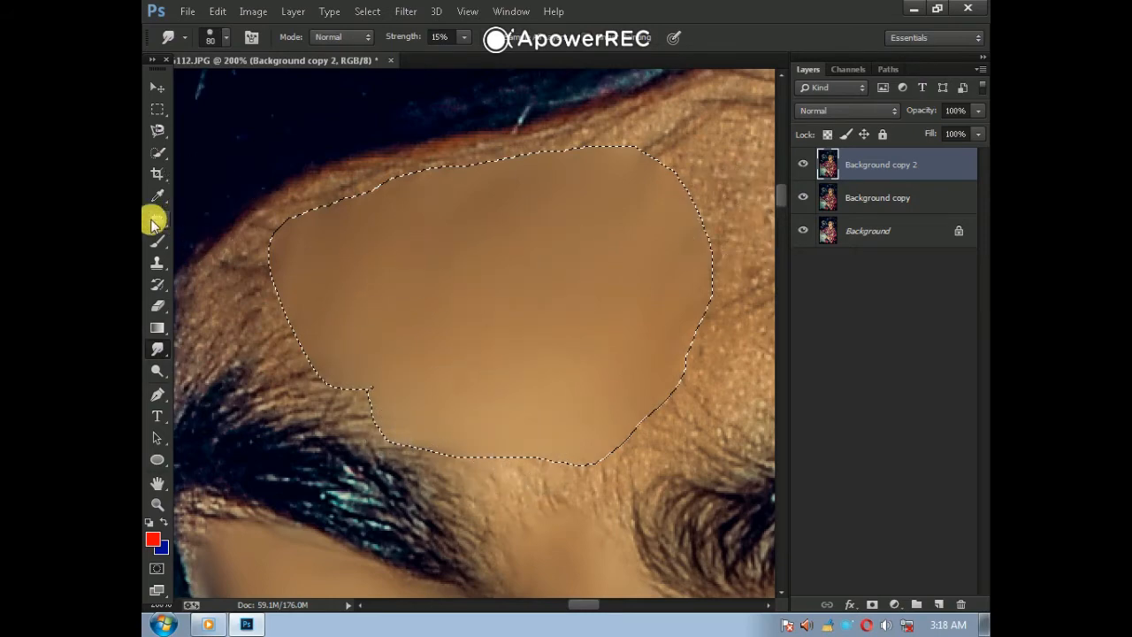
Deselect the far forehead area and blend its edges into the surrounding skin with the Smudge tool
{"action": "right_click", "coordinate": [154, 221]}
{"action": "left_click", "coordinate": [212, 254]}
{"action": "left_click", "coordinate": [348, 158]}
{"action": "left_click", "coordinate": [157, 352]}
{"action": "mouse_move", "coordinate": [336, 253]}
{"action": "left_mouse_down"}
{"action": "mouse_move", "coordinate": [263, 291]}
{"action": "mouse_move", "coordinate": [314, 295]}
{"action": "mouse_move", "coordinate": [364, 388]}
{"action": "mouse_move", "coordinate": [311, 332]}
{"action": "mouse_move", "coordinate": [545, 447]}
{"action": "mouse_move", "coordinate": [533, 512]}
{"action": "mouse_move", "coordinate": [602, 445]}
{"action": "left_mouse_up"}
{"action": "key", "text": "space"}
{"action": "left_click_drag", "start_coordinate": [643, 334], "coordinate": [529, 410]}
{"action": "mouse_move", "coordinate": [548, 232]}
{"action": "left_mouse_down"}
{"action": "mouse_move", "coordinate": [510, 255]}
{"action": "mouse_move", "coordinate": [442, 256]}
{"action": "left_mouse_up"}
Smooth the remaining far forehead skin along the hairline, above the far eyebrow and between the brows
{"action": "key", "text": "space"}
{"action": "left_click_drag", "start_coordinate": [438, 322], "coordinate": [585, 331]}
{"action": "mouse_move", "coordinate": [394, 315]}
{"action": "left_mouse_down"}
{"action": "mouse_move", "coordinate": [418, 290]}
{"action": "mouse_move", "coordinate": [323, 340]}
{"action": "mouse_move", "coordinate": [288, 388]}
{"action": "mouse_move", "coordinate": [319, 413]}
{"action": "mouse_move", "coordinate": [401, 404]}
{"action": "mouse_move", "coordinate": [393, 306]}
{"action": "left_mouse_up"}
{"action": "key", "text": "space"}
{"action": "mouse_move", "coordinate": [579, 271]}
{"action": "left_mouse_down"}
{"action": "mouse_move", "coordinate": [448, 306]}
{"action": "mouse_move", "coordinate": [594, 309]}
{"action": "mouse_move", "coordinate": [600, 358]}
{"action": "left_mouse_up"}
{"action": "key", "text": "space"}
{"action": "mouse_move", "coordinate": [552, 457]}
{"action": "left_mouse_down"}
{"action": "mouse_move", "coordinate": [431, 333]}
{"action": "mouse_move", "coordinate": [561, 366]}
{"action": "mouse_move", "coordinate": [419, 304]}
{"action": "left_mouse_up"}
Outline the near half of the forehead with the Patch tool and smudge inside the selection, enlarging the brush to 150 px
{"action": "key", "text": "ctrl+minus"}
{"action": "key", "text": "]"}
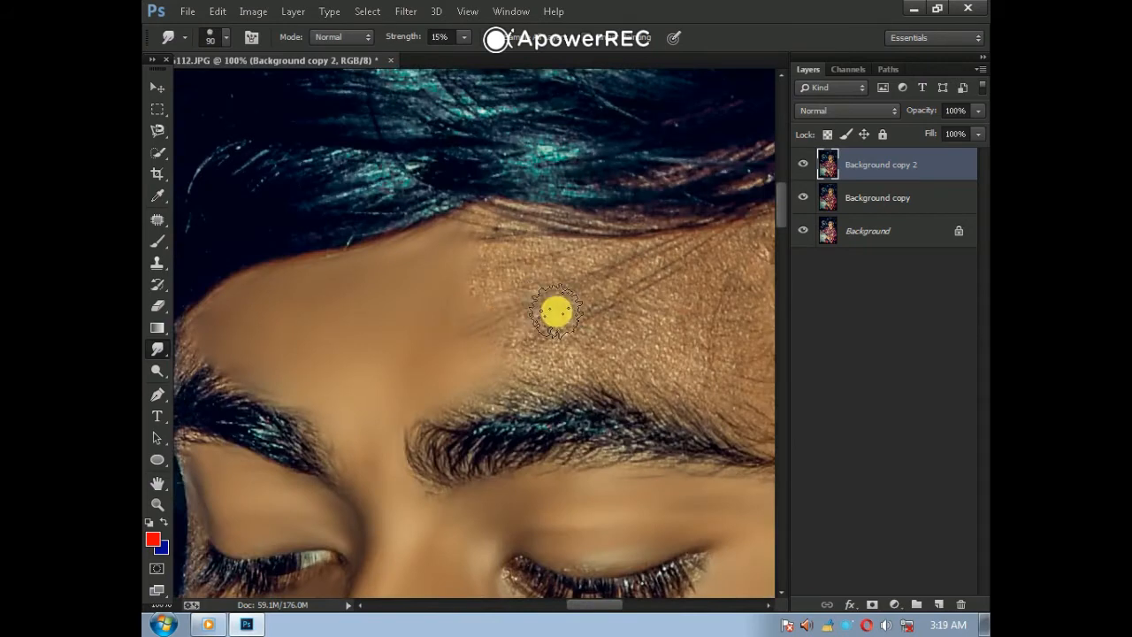
{"action": "left_click_drag", "start_coordinate": [555, 311], "coordinate": [562, 301]}
{"action": "left_click", "coordinate": [149, 223]}
{"action": "mouse_move", "coordinate": [543, 378]}
{"action": "left_mouse_down"}
{"action": "mouse_move", "coordinate": [475, 380]}
{"action": "mouse_move", "coordinate": [543, 246]}
{"action": "left_mouse_up"}
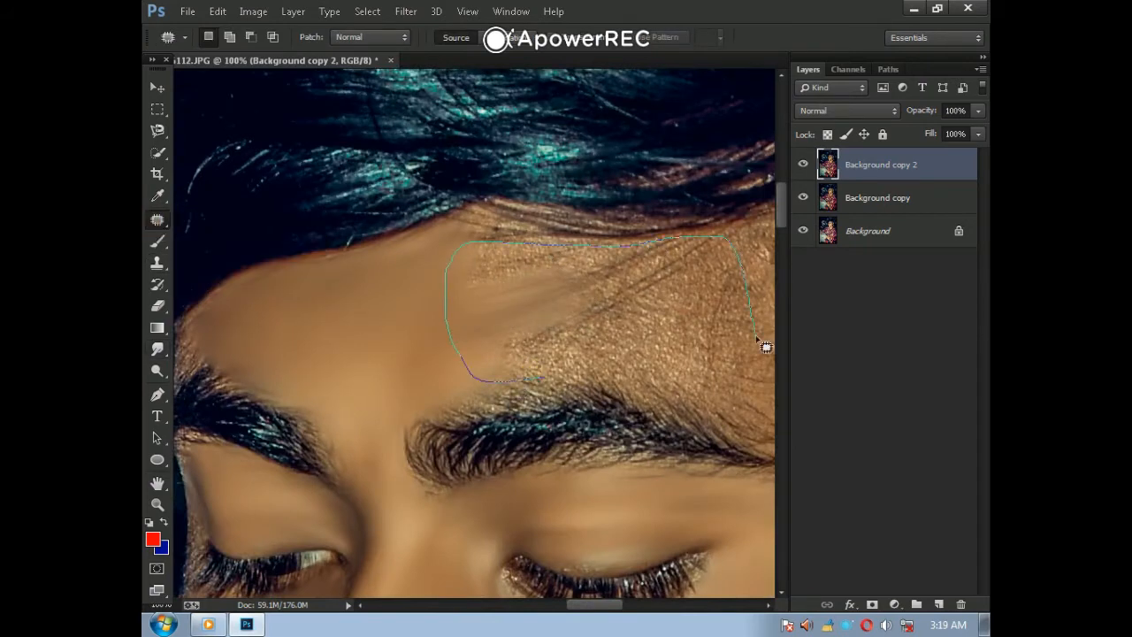
{"action": "left_click_drag", "start_coordinate": [602, 385], "coordinate": [536, 383]}
{"action": "left_click", "coordinate": [158, 349]}
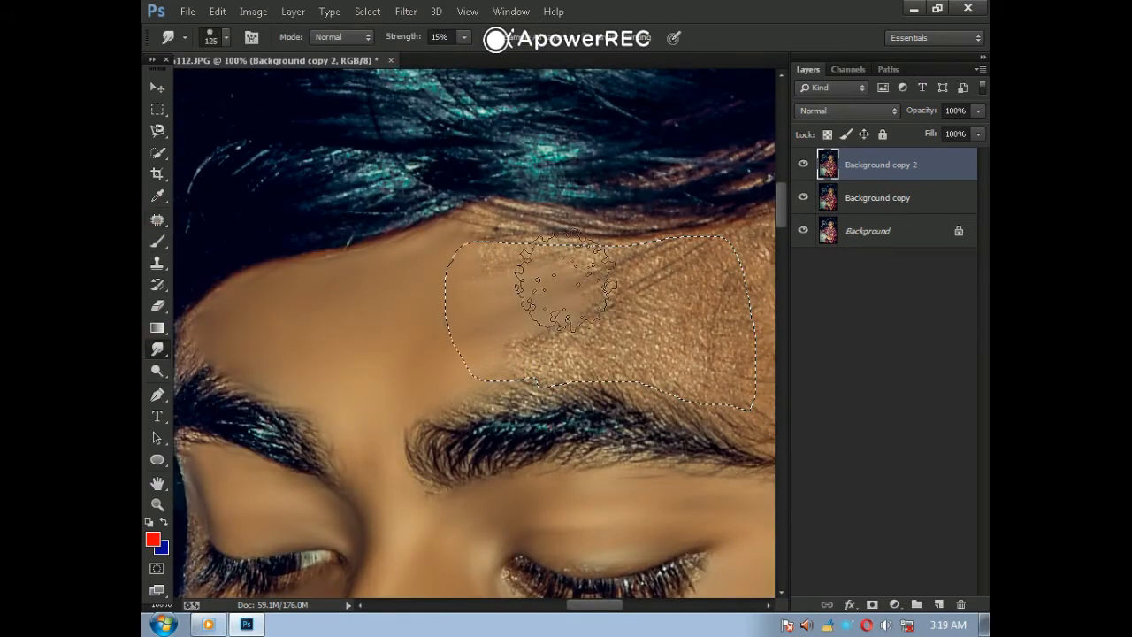
{"action": "mouse_move", "coordinate": [533, 289]}
{"action": "left_mouse_down"}
{"action": "mouse_move", "coordinate": [472, 372]}
{"action": "mouse_move", "coordinate": [686, 337]}
{"action": "mouse_move", "coordinate": [749, 408]}
{"action": "mouse_move", "coordinate": [739, 235]}
{"action": "mouse_move", "coordinate": [571, 249]}
{"action": "mouse_move", "coordinate": [562, 319]}
{"action": "mouse_move", "coordinate": [620, 355]}
{"action": "mouse_move", "coordinate": [532, 306]}
{"action": "mouse_move", "coordinate": [487, 240]}
{"action": "mouse_move", "coordinate": [607, 308]}
{"action": "left_mouse_up"}
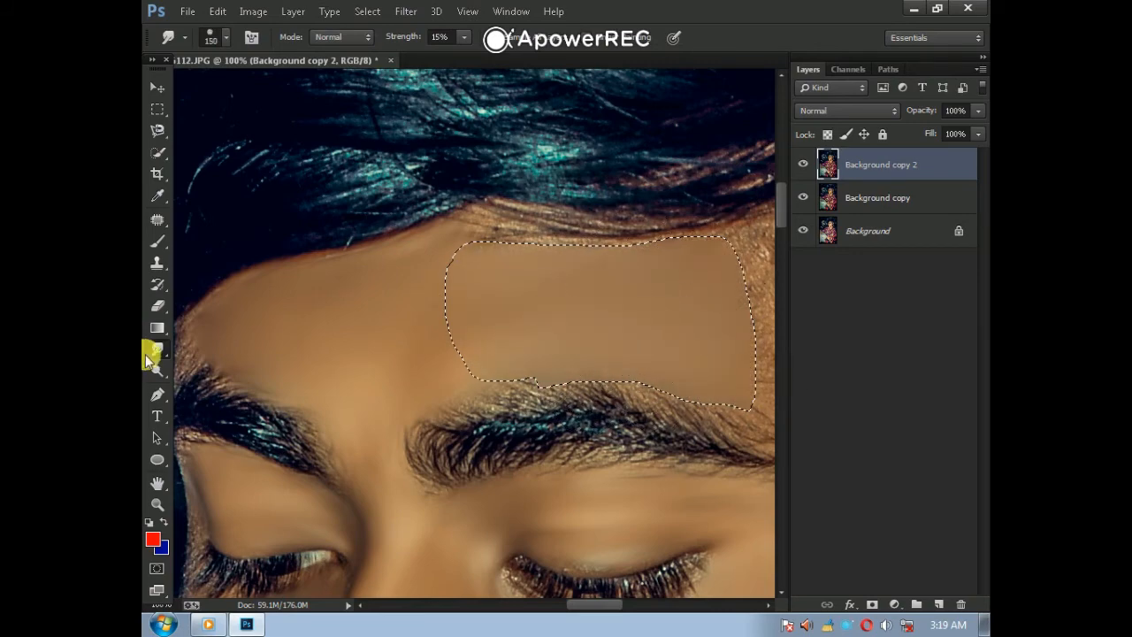
Deselect the near forehead area and blend its edge into the middle of the forehead with a 125 px Smudge brush
{"action": "left_click", "coordinate": [158, 219]}
{"action": "left_click", "coordinate": [389, 337]}
{"action": "key", "text": "ctrl+plus"}
{"action": "left_click_drag", "start_coordinate": [433, 380], "coordinate": [382, 334]}
{"action": "left_click", "coordinate": [158, 348]}
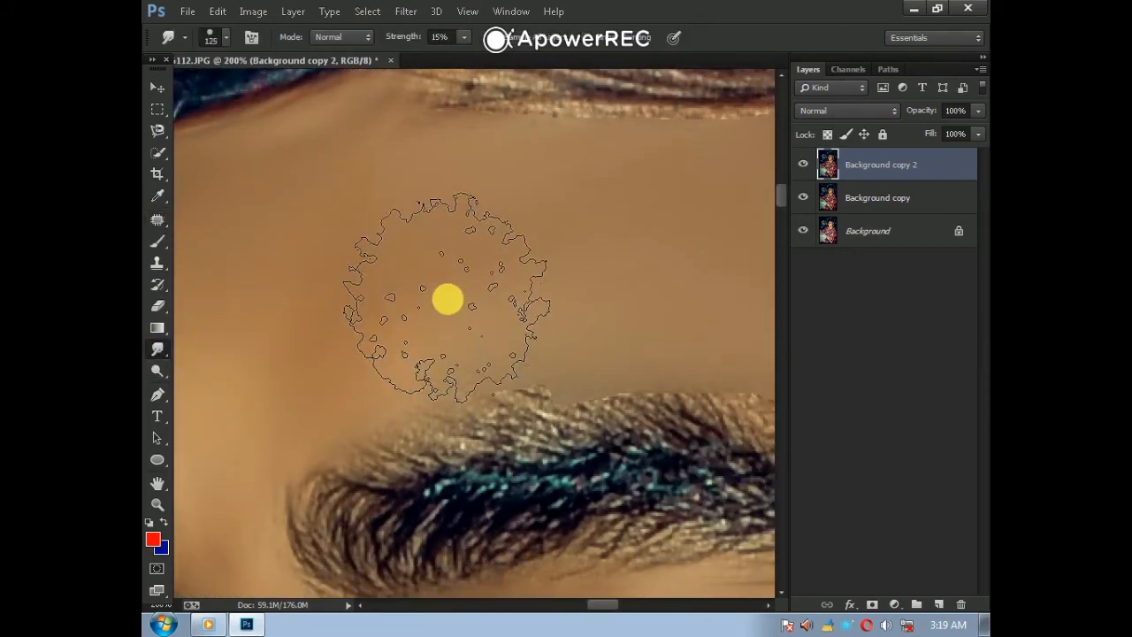
{"action": "left_click_drag", "start_coordinate": [448, 299], "coordinate": [352, 373]}
{"action": "left_click_drag", "start_coordinate": [614, 354], "coordinate": [430, 329]}
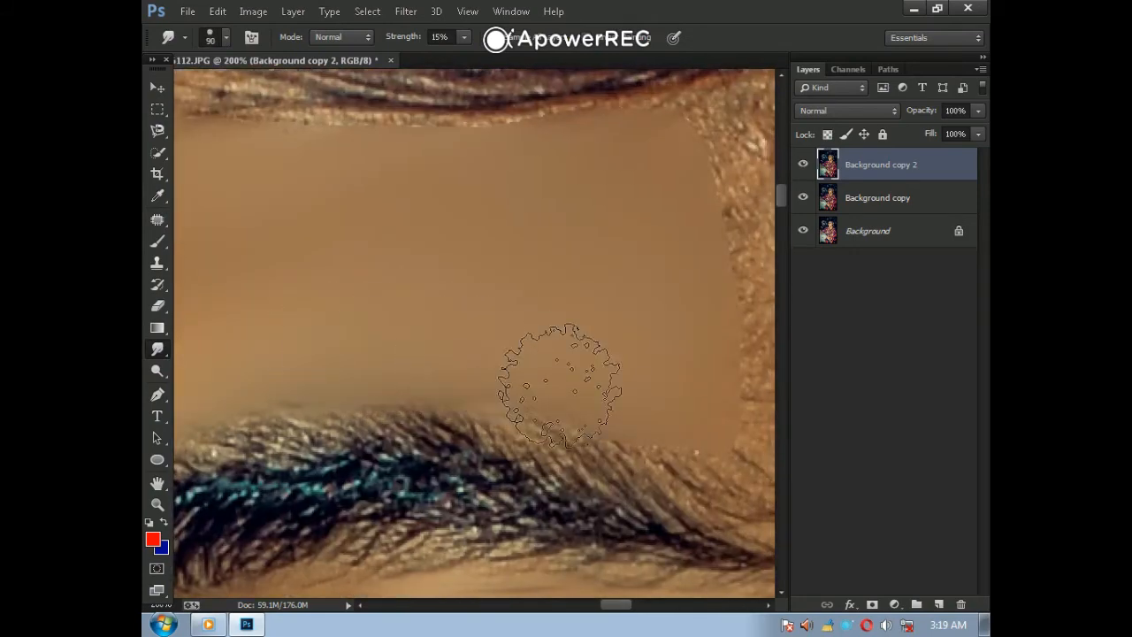
Reduce the Smudge brush to 90 px and smooth the skin above the near eyebrow out to the temple
{"action": "key", "text": "bracketleft"}
{"action": "key", "text": "bracketleft"}
{"action": "left_click_drag", "start_coordinate": [610, 361], "coordinate": [374, 309]}
{"action": "mouse_move", "coordinate": [443, 343]}
{"action": "left_mouse_down"}
{"action": "mouse_move", "coordinate": [505, 366]}
{"action": "mouse_move", "coordinate": [473, 309]}
{"action": "left_mouse_up"}
{"action": "left_click_drag", "start_coordinate": [467, 234], "coordinate": [427, 391]}
{"action": "mouse_move", "coordinate": [442, 265]}
{"action": "left_mouse_down"}
{"action": "mouse_move", "coordinate": [382, 245]}
{"action": "mouse_move", "coordinate": [450, 253]}
{"action": "mouse_move", "coordinate": [531, 429]}
{"action": "mouse_move", "coordinate": [467, 239]}
{"action": "mouse_move", "coordinate": [647, 412]}
{"action": "mouse_move", "coordinate": [619, 354]}
{"action": "left_mouse_up"}
Return from the Patch tool to the Smudge tool and blend the forehead skin below the hairline beside the temple
{"action": "left_click", "coordinate": [159, 221]}
{"action": "left_click", "coordinate": [506, 317]}
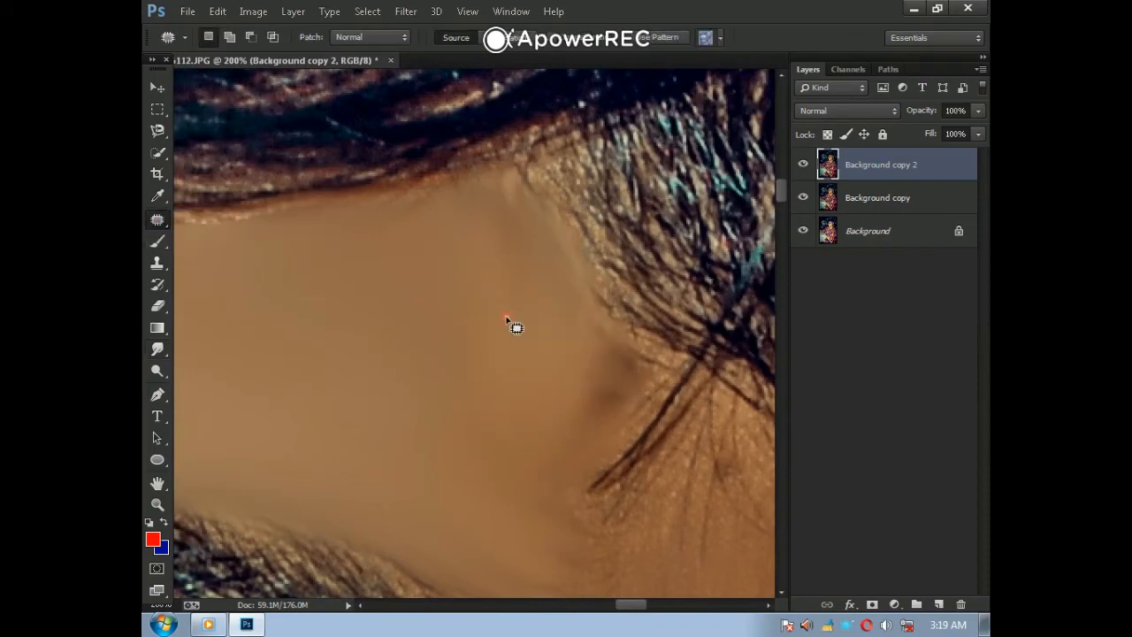
{"action": "left_click", "coordinate": [161, 348]}
{"action": "left_click", "coordinate": [232, 377]}
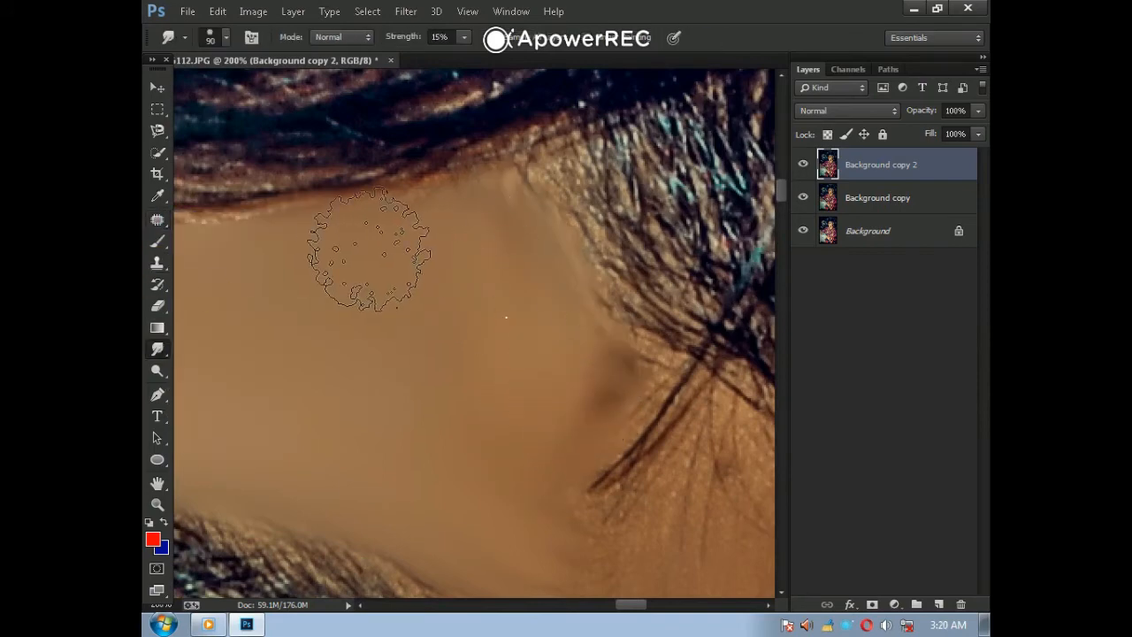
{"action": "left_click_drag", "start_coordinate": [294, 284], "coordinate": [466, 288]}
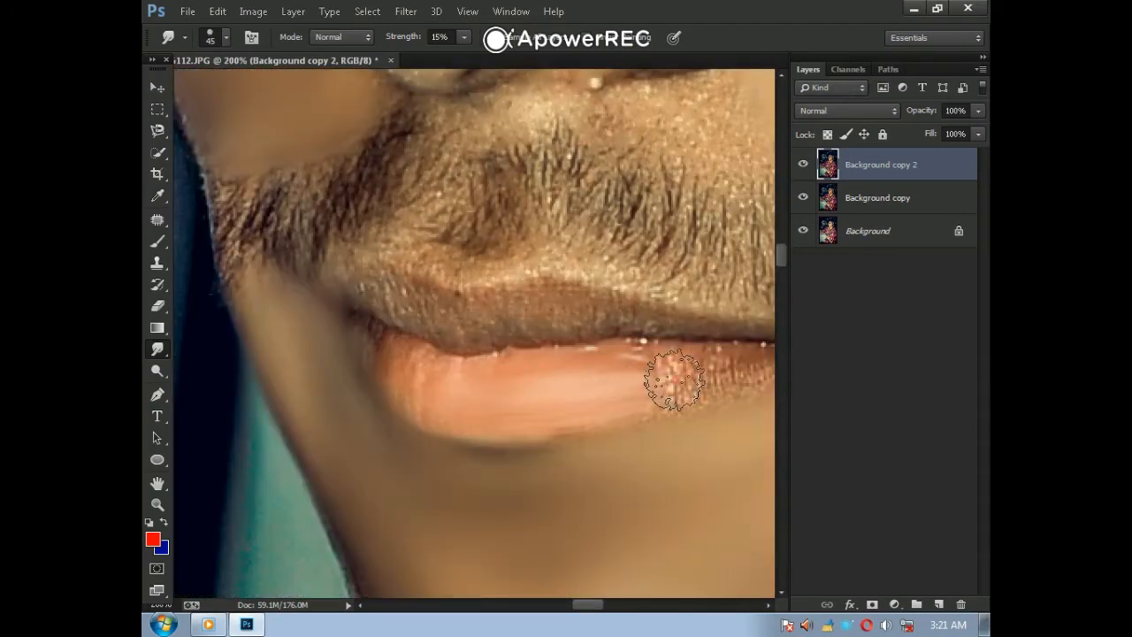
Smooth the lower lip and the upper lip with a 45 px Smudge brush
{"action": "mouse_move", "coordinate": [674, 381]}
{"action": "left_mouse_down"}
{"action": "mouse_move", "coordinate": [475, 415]}
{"action": "mouse_move", "coordinate": [602, 374]}
{"action": "mouse_move", "coordinate": [415, 379]}
{"action": "left_mouse_up"}
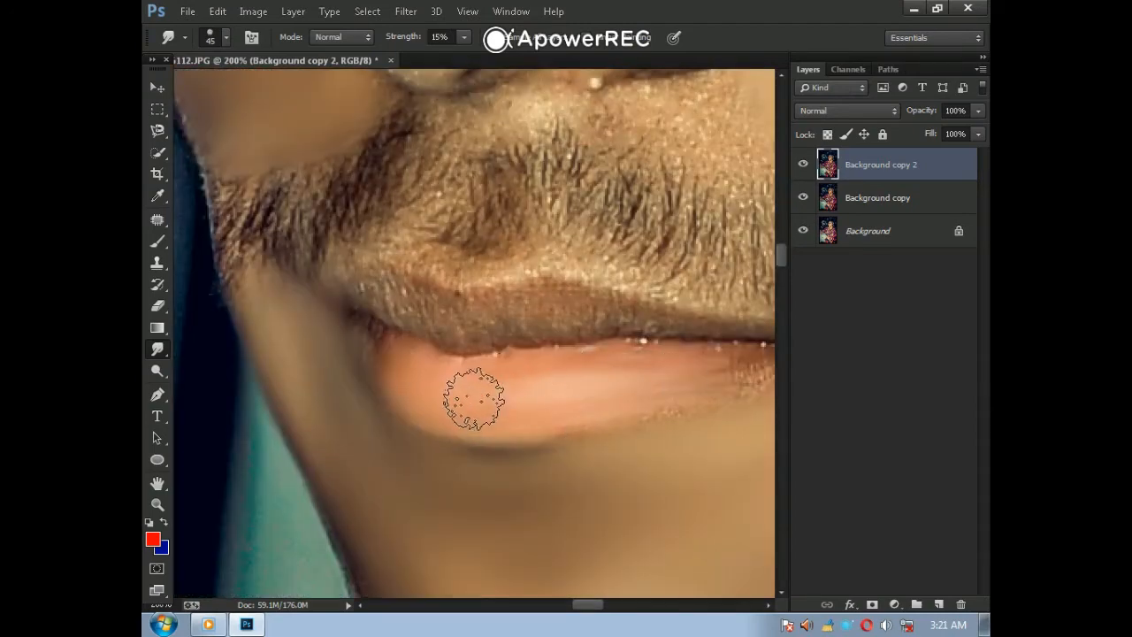
{"action": "left_click_drag", "start_coordinate": [418, 306], "coordinate": [447, 313]}
{"action": "left_click_drag", "start_coordinate": [547, 314], "coordinate": [646, 340]}
Smooth the far nostril crease and the skin between the near nostril and the moustache
{"action": "left_click_drag", "start_coordinate": [490, 175], "coordinate": [490, 500]}
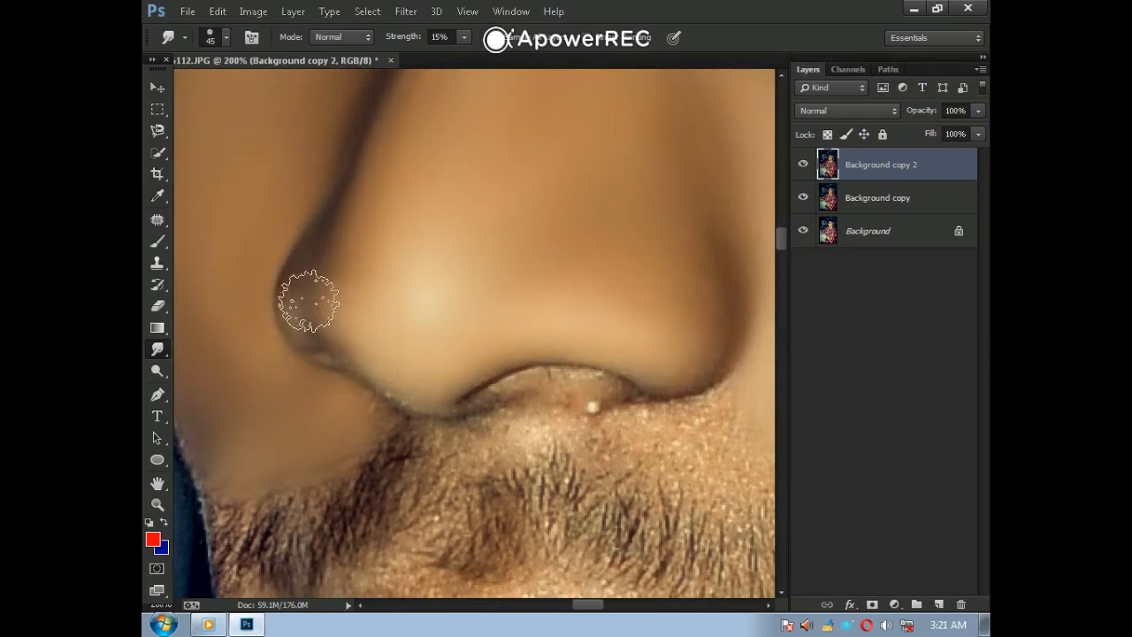
{"action": "left_click_drag", "start_coordinate": [404, 358], "coordinate": [560, 276]}
{"action": "left_click_drag", "start_coordinate": [629, 428], "coordinate": [427, 260]}
{"action": "left_click_drag", "start_coordinate": [594, 249], "coordinate": [396, 388]}
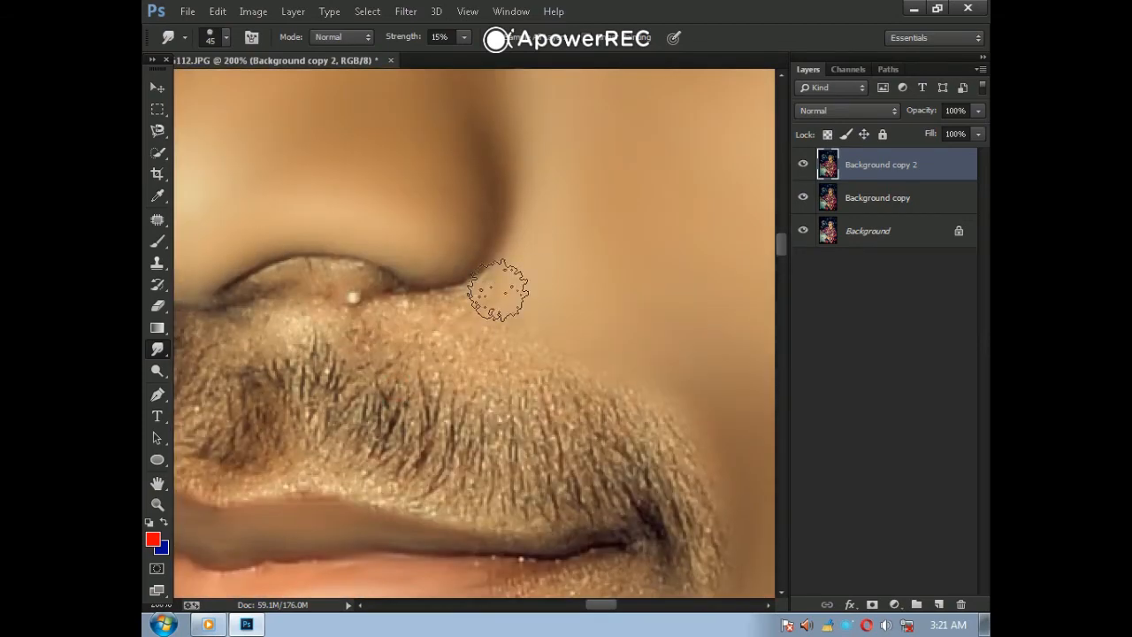
{"action": "left_click_drag", "start_coordinate": [498, 291], "coordinate": [500, 320]}
{"action": "scroll", "coordinate": [475, 328], "scroll_direction": "up", "scroll_amount": 10}
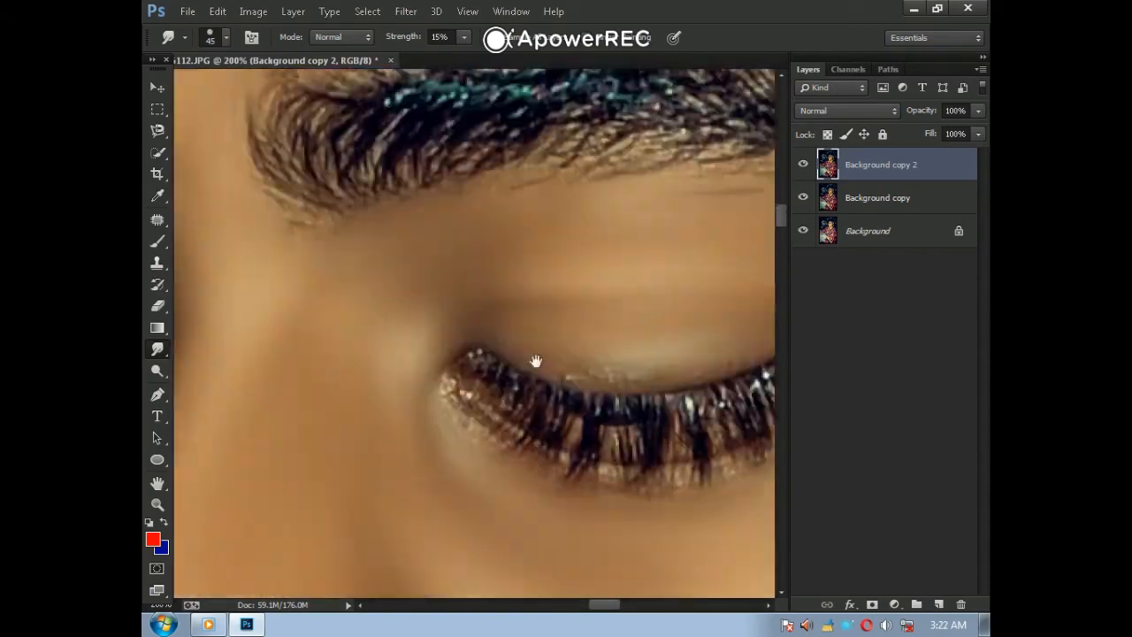
{"action": "scroll", "coordinate": [506, 342], "scroll_direction": "down", "scroll_amount": 7}
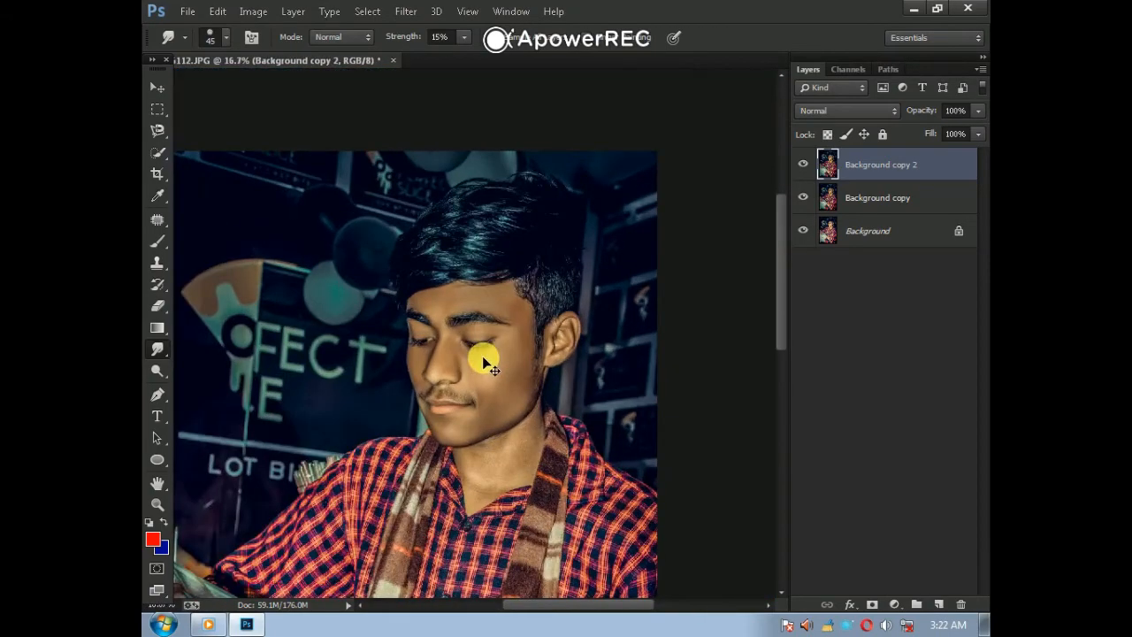
{"action": "scroll", "coordinate": [480, 362], "scroll_direction": "up", "scroll_amount": 3}
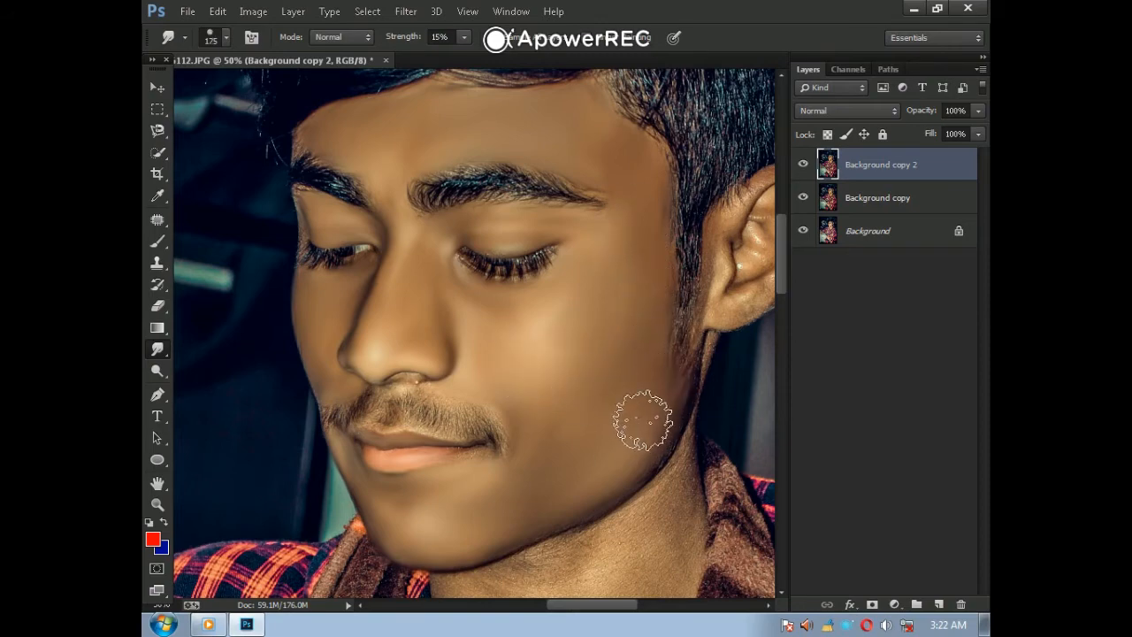
Reduce the Smudge brush to 80 px and smooth the skin in front of the ear, the earlobe and the outer ear
{"action": "key", "text": "ctrl+plus"}
{"action": "key", "text": "ctrl+plus"}
{"action": "key", "text": "ctrl+plus"}
{"action": "mouse_move", "coordinate": [730, 201]}
{"action": "left_mouse_down"}
{"action": "mouse_move", "coordinate": [478, 215]}
{"action": "mouse_move", "coordinate": [373, 305]}
{"action": "left_mouse_up"}
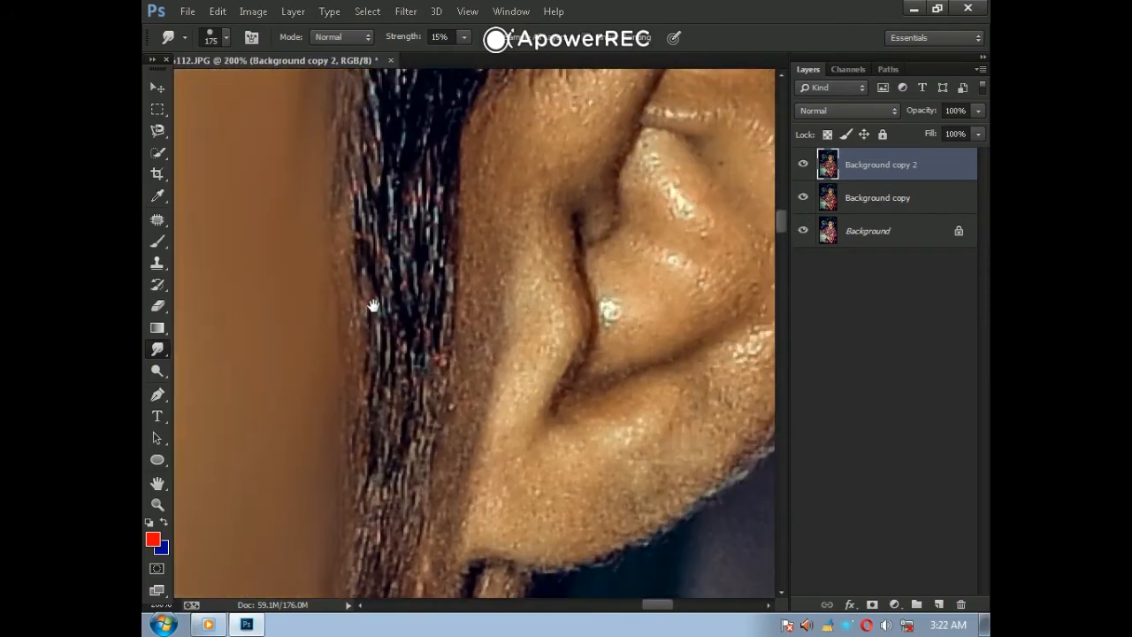
{"action": "key", "text": "["}
{"action": "key", "text": "["}
{"action": "key", "text": "["}
{"action": "key", "text": "["}
{"action": "key", "text": "["}
{"action": "mouse_move", "coordinate": [521, 212]}
{"action": "left_mouse_down"}
{"action": "mouse_move", "coordinate": [468, 366]}
{"action": "mouse_move", "coordinate": [475, 400]}
{"action": "left_mouse_up"}
{"action": "left_click_drag", "start_coordinate": [492, 427], "coordinate": [527, 269]}
{"action": "mouse_move", "coordinate": [535, 274]}
{"action": "left_mouse_down"}
{"action": "mouse_move", "coordinate": [536, 349]}
{"action": "mouse_move", "coordinate": [660, 334]}
{"action": "left_mouse_up"}
{"action": "left_click_drag", "start_coordinate": [708, 352], "coordinate": [554, 417]}
Smooth the inner folds of the ear and the skin around the lower end of the sideburn
{"action": "key", "text": "ctrl+minus"}
{"action": "mouse_move", "coordinate": [532, 314]}
{"action": "left_mouse_down"}
{"action": "mouse_move", "coordinate": [592, 154]}
{"action": "mouse_move", "coordinate": [561, 115]}
{"action": "mouse_move", "coordinate": [453, 161]}
{"action": "left_mouse_up"}
{"action": "mouse_move", "coordinate": [535, 211]}
{"action": "left_mouse_down"}
{"action": "mouse_move", "coordinate": [523, 267]}
{"action": "mouse_move", "coordinate": [480, 261]}
{"action": "left_mouse_up"}
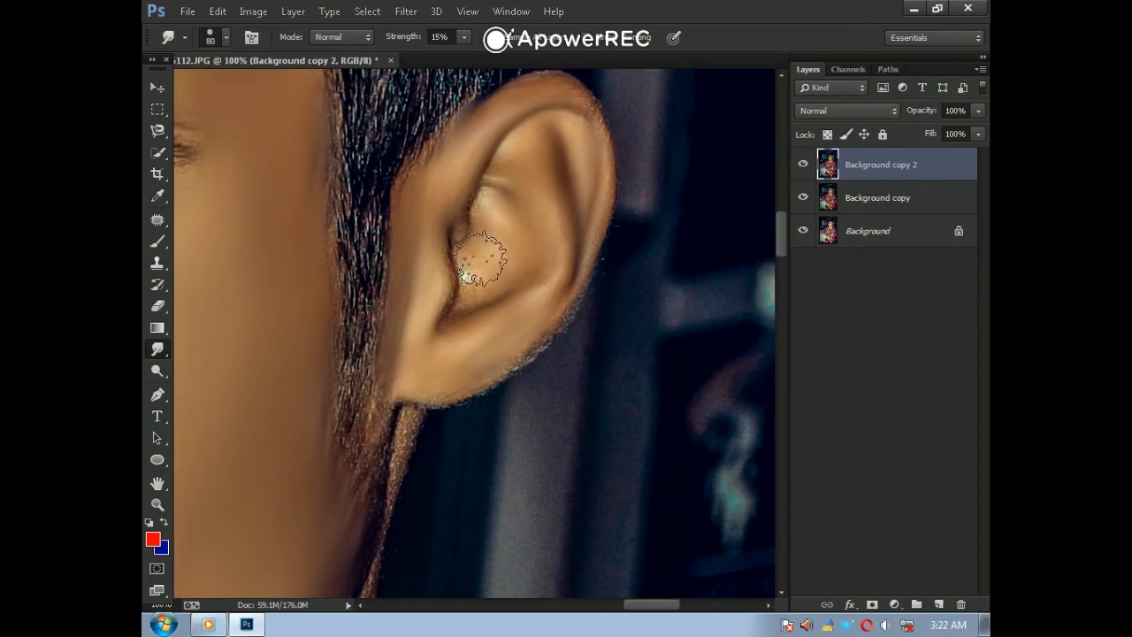
{"action": "left_click_drag", "start_coordinate": [343, 494], "coordinate": [471, 264]}
{"action": "left_click_drag", "start_coordinate": [489, 224], "coordinate": [478, 299]}
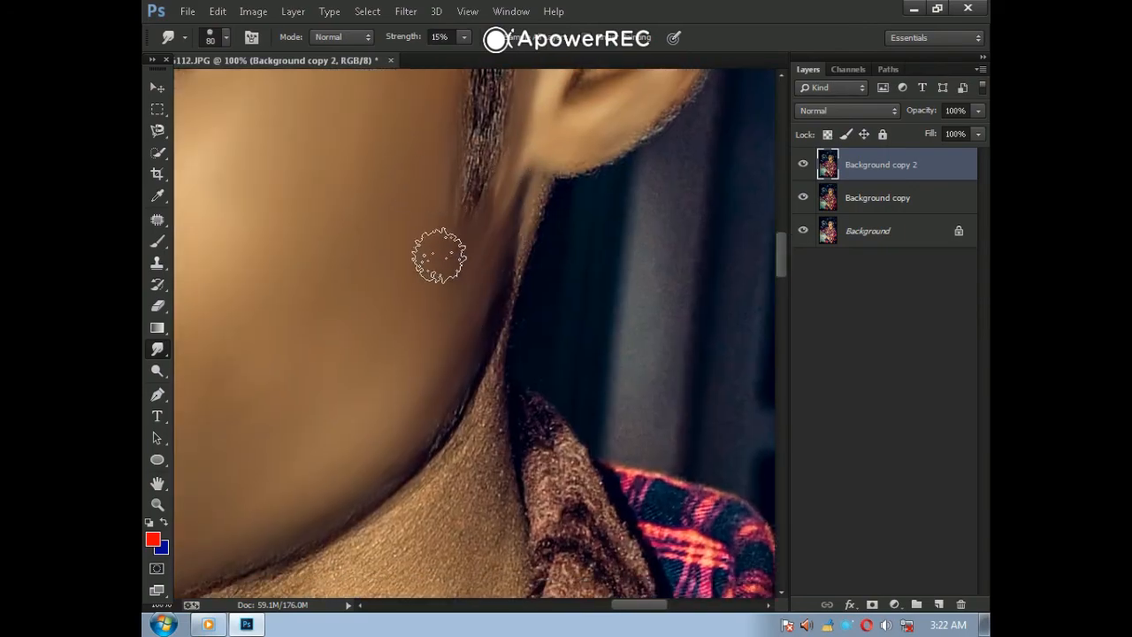
Reduce the Smudge brush to 70 px and smooth the tip of the sideburn and the skin below the earlobe
{"action": "scroll", "coordinate": [474, 221], "scroll_direction": "down", "scroll_amount": 3}
{"action": "scroll", "coordinate": [435, 445], "scroll_direction": "up", "scroll_amount": 2}
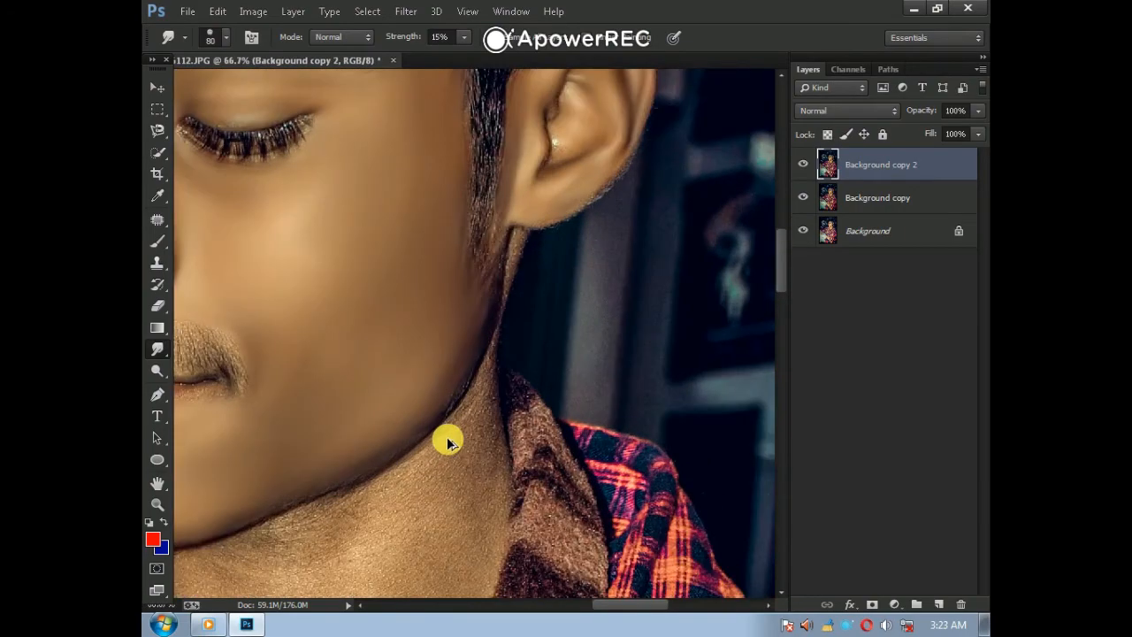
{"action": "scroll", "coordinate": [439, 305], "scroll_direction": "up", "scroll_amount": 3}
{"action": "key", "text": "bracketleft"}
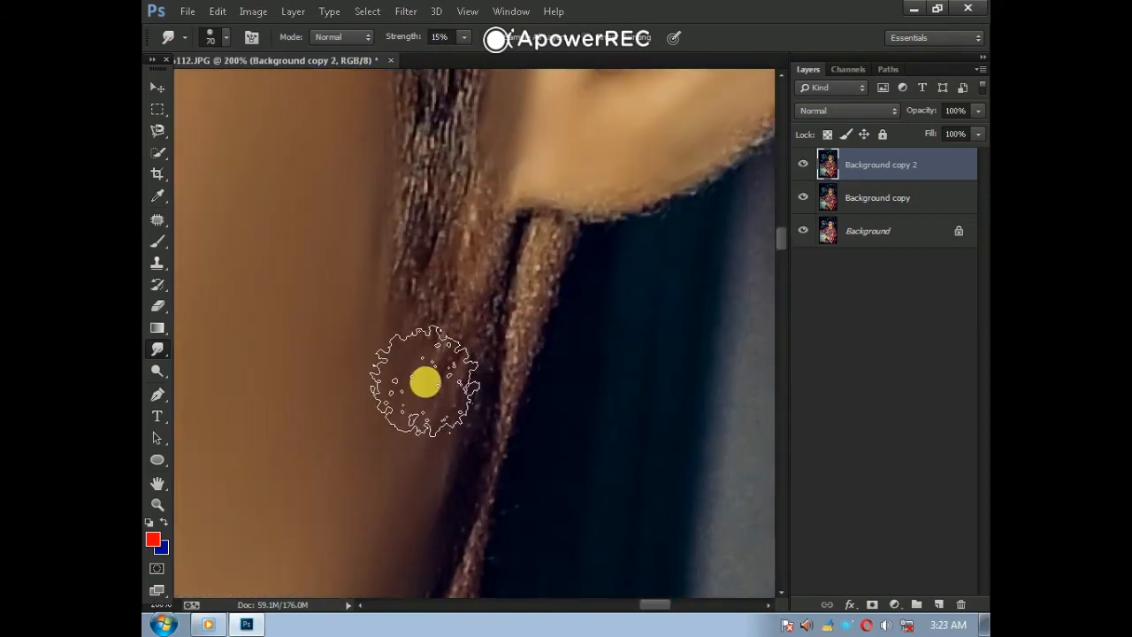
{"action": "mouse_move", "coordinate": [349, 291]}
{"action": "left_mouse_down"}
{"action": "mouse_move", "coordinate": [481, 239]}
{"action": "mouse_move", "coordinate": [451, 265]}
{"action": "left_mouse_up"}
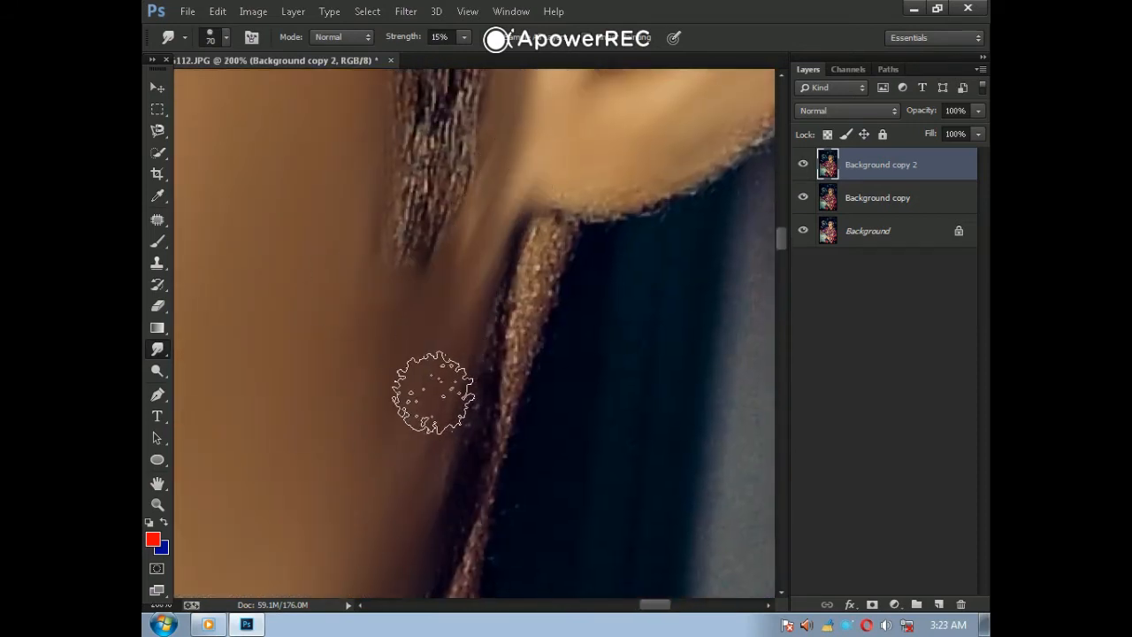
{"action": "left_click_drag", "start_coordinate": [375, 284], "coordinate": [392, 227]}
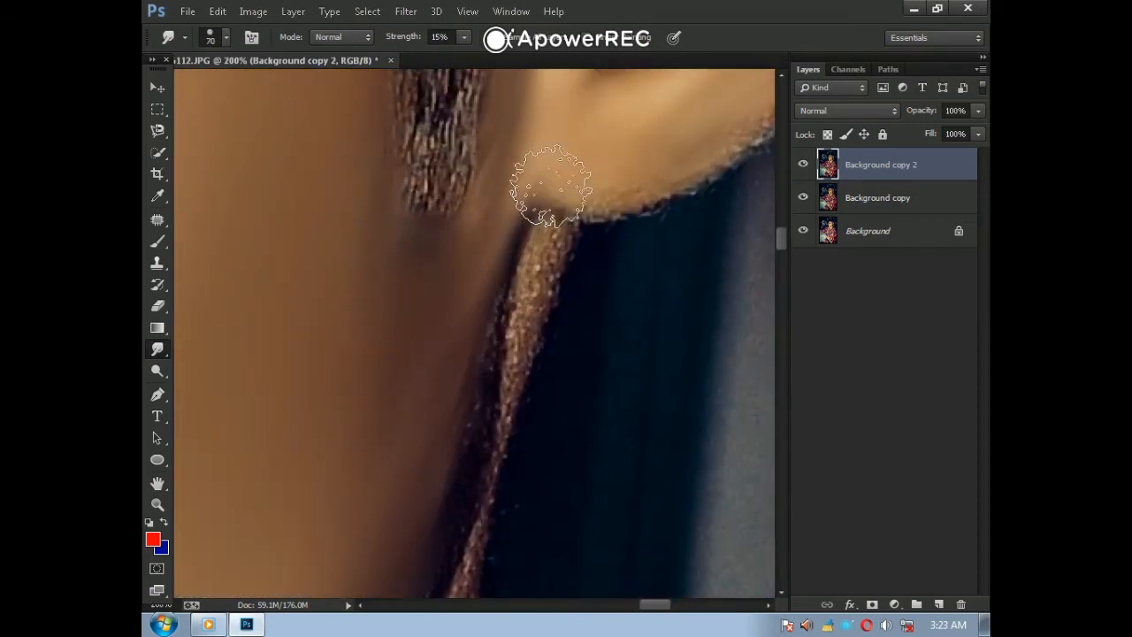
{"action": "left_click_drag", "start_coordinate": [503, 176], "coordinate": [419, 380]}
Smooth the neck skin below the jaw toward the scarf, enlarging the Smudge brush to 80 px
{"action": "key", "text": "bracketleft"}
{"action": "left_click_drag", "start_coordinate": [403, 494], "coordinate": [562, 81]}
{"action": "key", "text": "ctrl+minus"}
{"action": "key", "text": "ctrl+minus"}
{"action": "key", "text": "ctrl+minus"}
{"action": "key", "text": "ctrl+plus"}
{"action": "left_click_drag", "start_coordinate": [389, 516], "coordinate": [465, 256]}
{"action": "key", "text": "bracketright"}
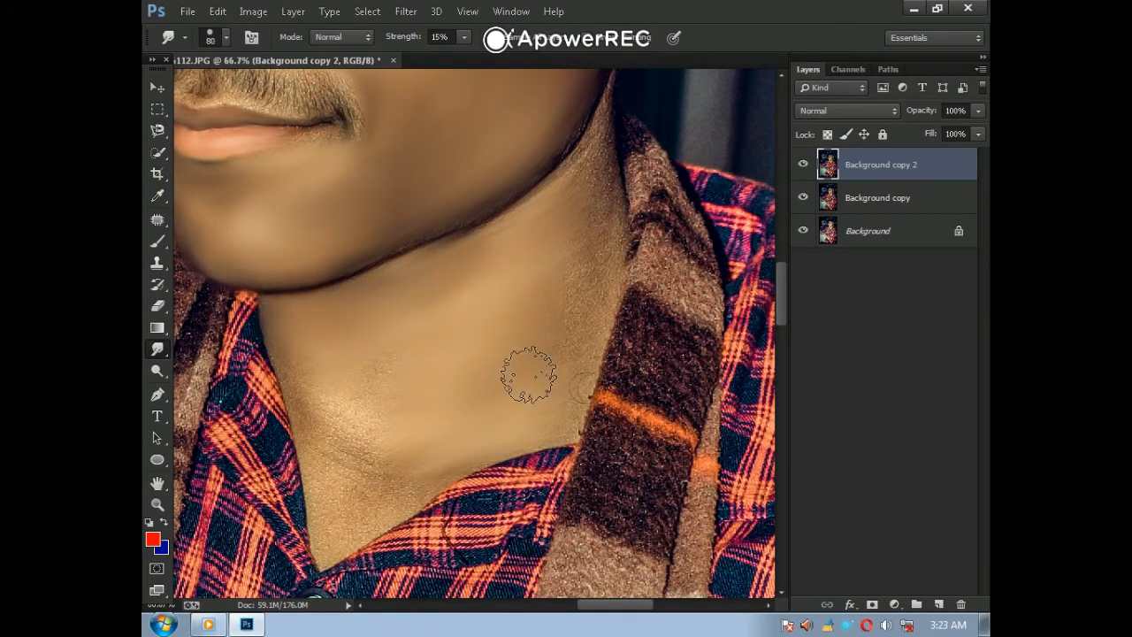
{"action": "left_click_drag", "start_coordinate": [479, 304], "coordinate": [580, 243]}
Enlarge the Smudge brush to 150 px and smooth the throat beside the shirt collar and up toward the jaw
{"action": "key", "text": "bracketright"}
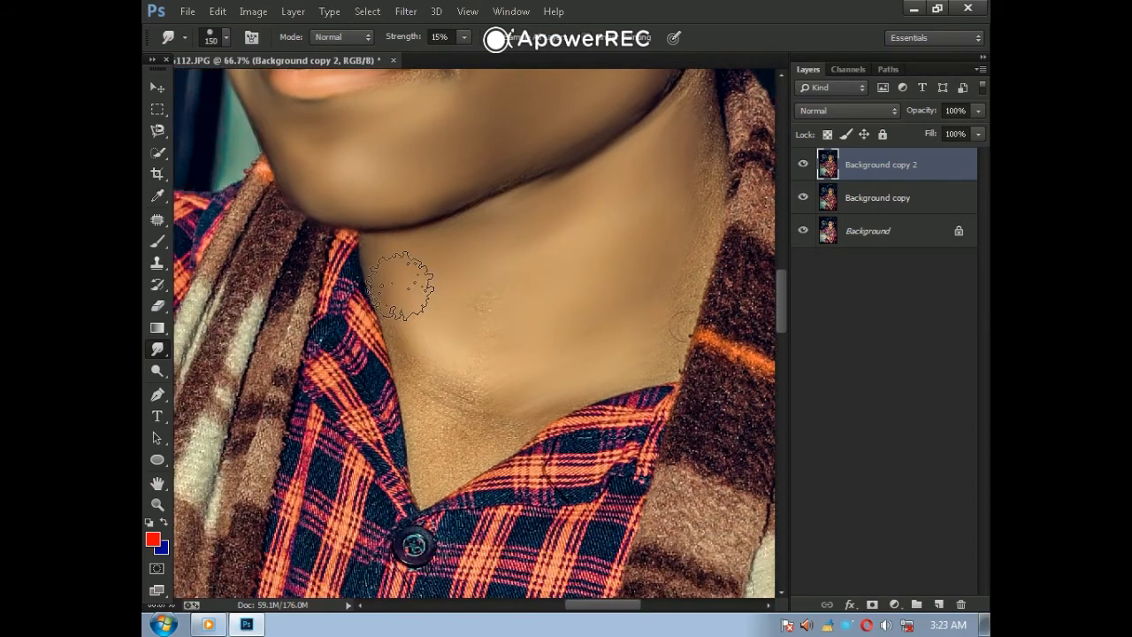
{"action": "left_click_drag", "start_coordinate": [404, 285], "coordinate": [450, 441]}
{"action": "mouse_move", "coordinate": [581, 199]}
{"action": "left_mouse_down"}
{"action": "mouse_move", "coordinate": [487, 309]}
{"action": "mouse_move", "coordinate": [468, 305]}
{"action": "left_mouse_up"}
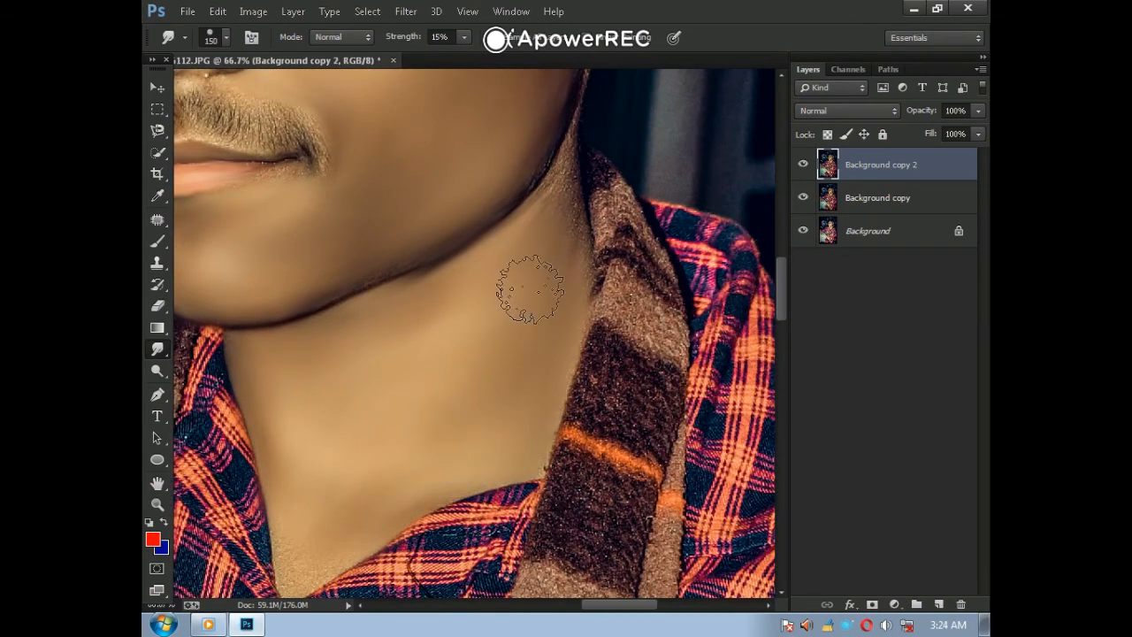
Smooth the neck skin between the jawline and the scarf, reducing the Smudge brush to 60 px for the narrow strip
{"action": "mouse_move", "coordinate": [535, 231]}
{"action": "left_mouse_down"}
{"action": "mouse_move", "coordinate": [477, 344]}
{"action": "mouse_move", "coordinate": [517, 302]}
{"action": "left_mouse_up"}
{"action": "key", "text": "ctrl+plus"}
{"action": "key", "text": "bracketleft"}
{"action": "left_click", "coordinate": [512, 338]}
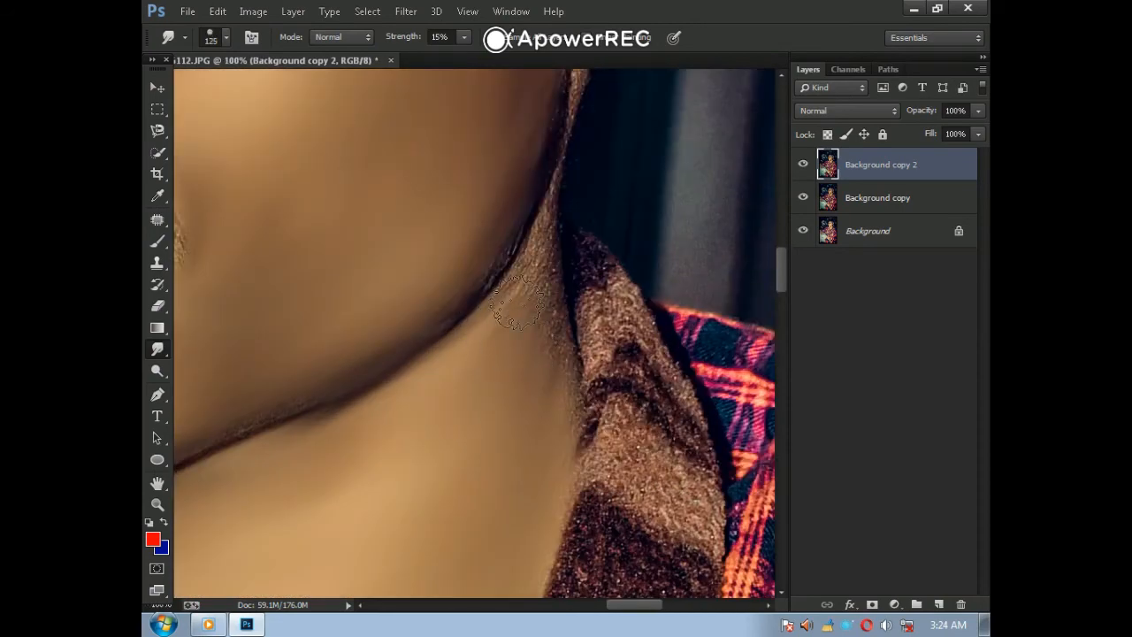
{"action": "key", "text": "bracketleft"}
{"action": "key", "text": "bracketleft"}
{"action": "key", "text": "bracketleft"}
{"action": "key", "text": "bracketleft"}
{"action": "key", "text": "bracketleft"}
{"action": "left_click", "coordinate": [529, 255]}
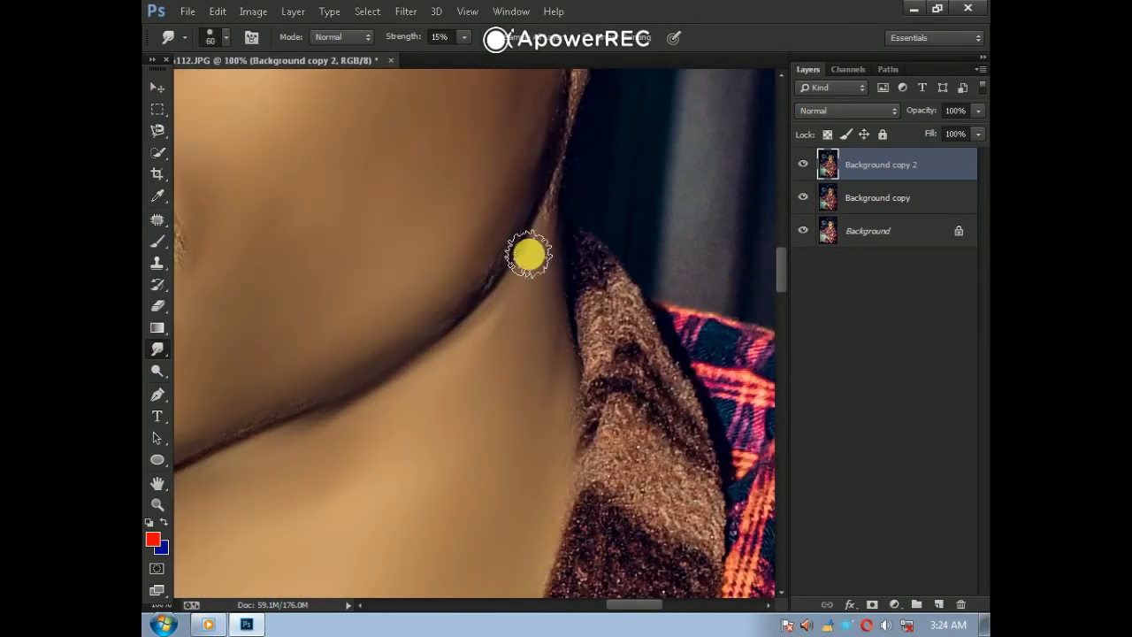
Enlarge the Smudge brush to 80 px and smooth the skin in the V-shaped opening of the shirt collar
{"action": "mouse_move", "coordinate": [389, 399]}
{"action": "left_mouse_down"}
{"action": "mouse_move", "coordinate": [468, 309]}
{"action": "mouse_move", "coordinate": [702, 156]}
{"action": "left_mouse_up"}
{"action": "key", "text": "bracketright"}
{"action": "key", "text": "bracketright"}
{"action": "scroll", "coordinate": [382, 409], "scroll_direction": "down", "scroll_amount": 3}
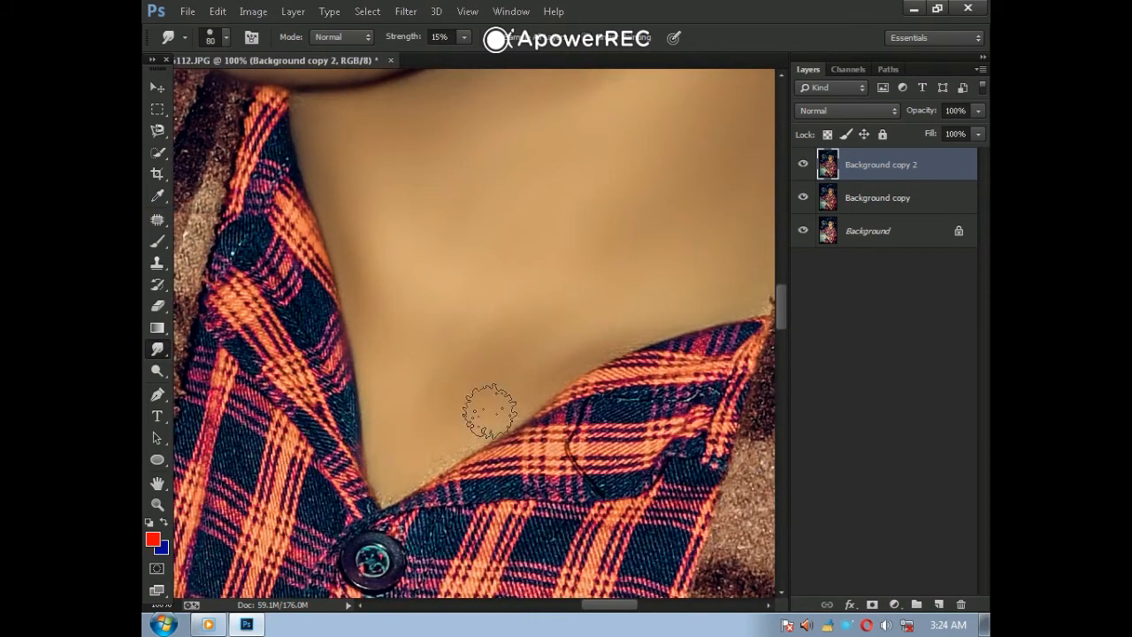
Examine the whole portrait, checking the smoothed face, the neck and the hands against the rest of the photo
{"action": "scroll", "coordinate": [505, 331], "scroll_direction": "down", "scroll_amount": 7}
{"action": "scroll", "coordinate": [482, 558], "scroll_direction": "up", "scroll_amount": 3}
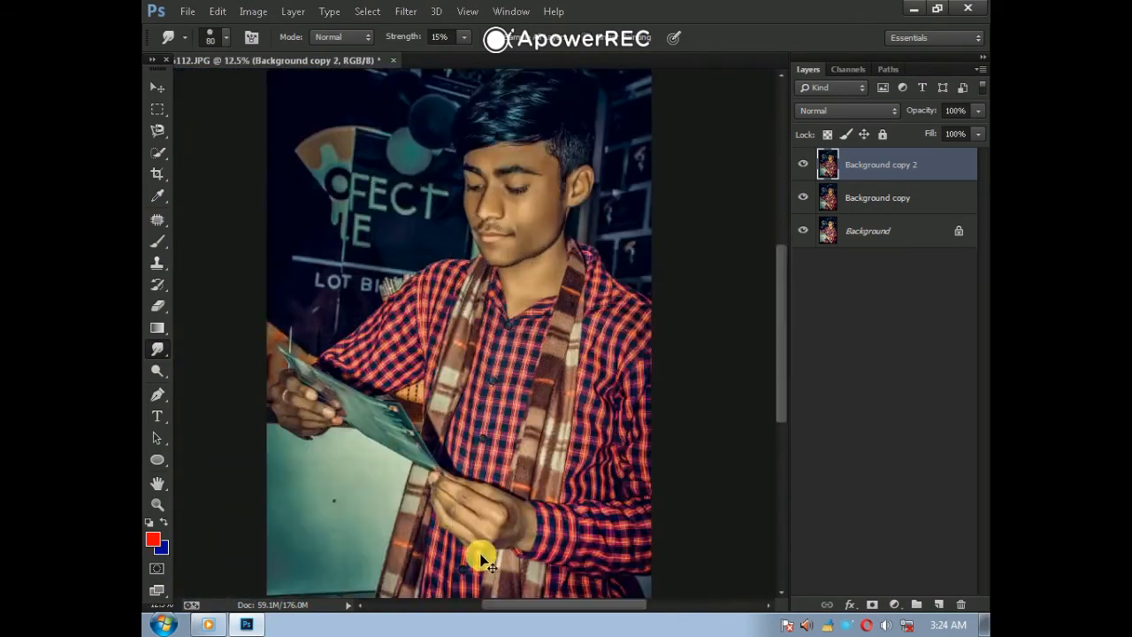
{"action": "left_click_drag", "start_coordinate": [534, 539], "coordinate": [529, 406]}
{"action": "left_click", "coordinate": [849, 625]}
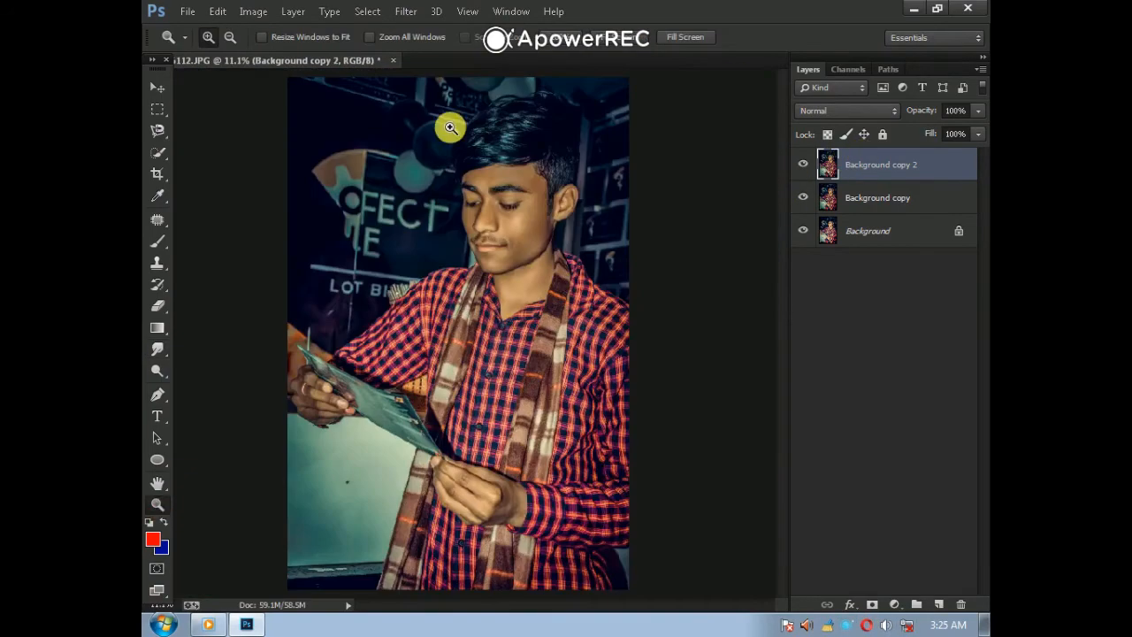
{"action": "left_click_drag", "start_coordinate": [450, 127], "coordinate": [523, 260]}
{"action": "right_click", "coordinate": [578, 248]}
{"action": "left_click", "coordinate": [611, 263]}
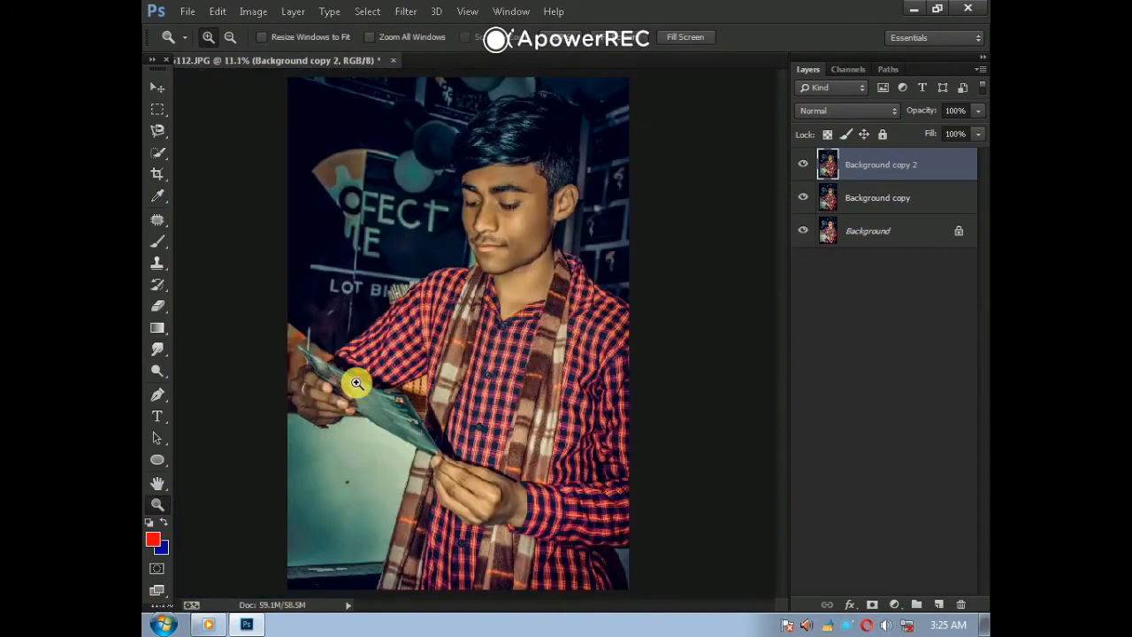
{"action": "left_click", "coordinate": [288, 417]}
{"action": "left_click", "coordinate": [484, 434]}
{"action": "right_click", "coordinate": [587, 222]}
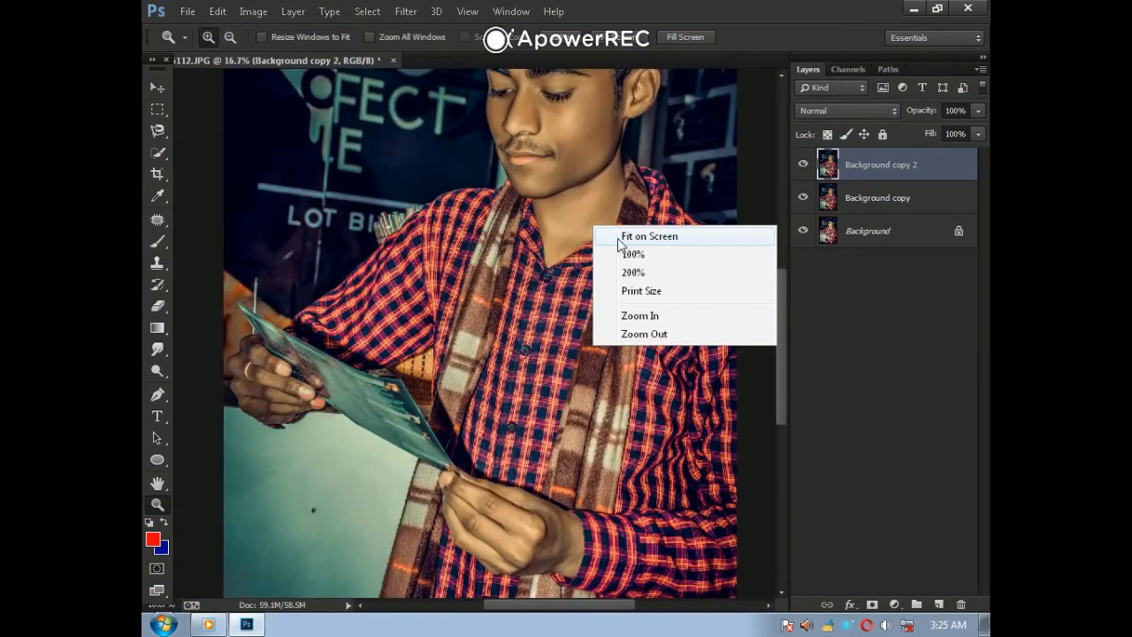
{"action": "left_click", "coordinate": [619, 235]}
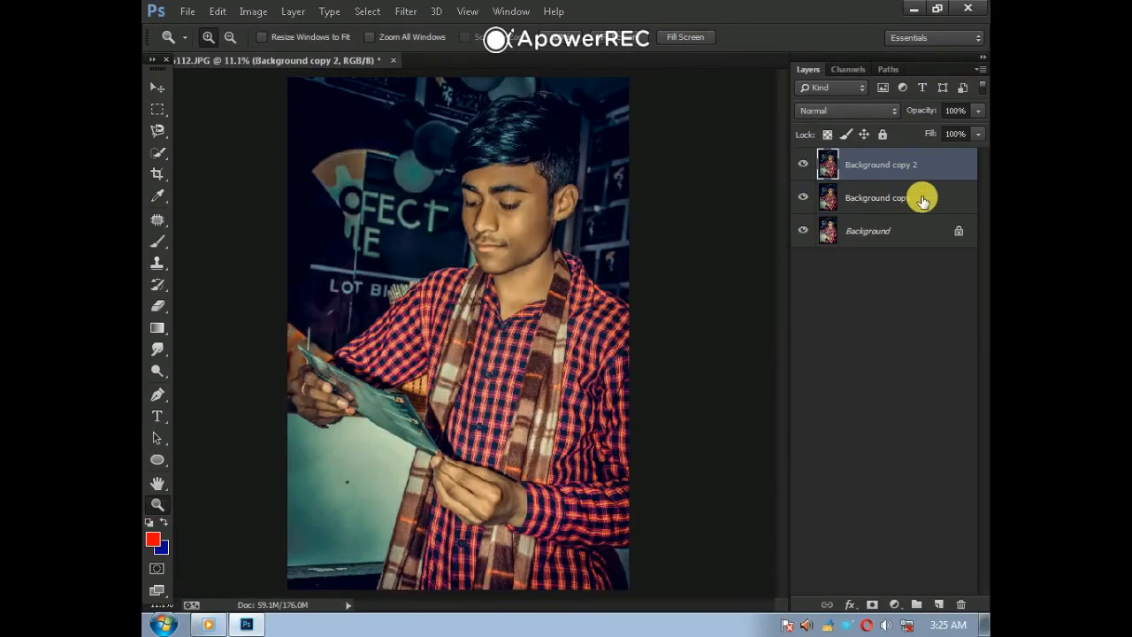
Duplicate the Background copy 2 layer and open the duplicate in the Camera Raw filter
{"action": "left_click_drag", "start_coordinate": [955, 594], "coordinate": [939, 602]}
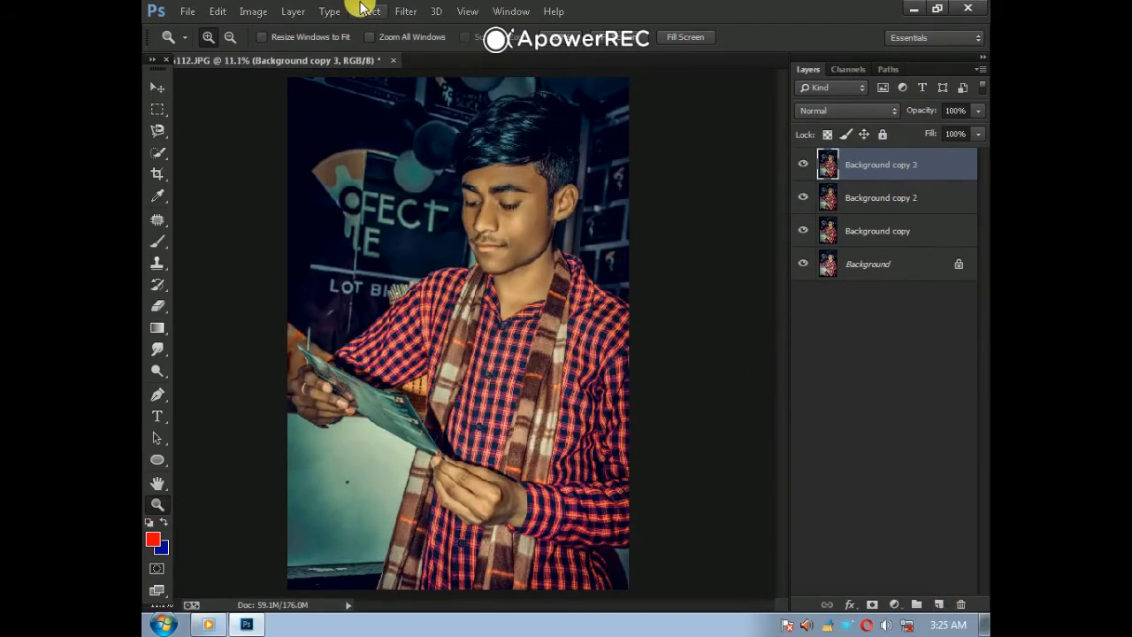
{"action": "left_click", "coordinate": [418, 11]}
{"action": "left_click", "coordinate": [507, 125]}
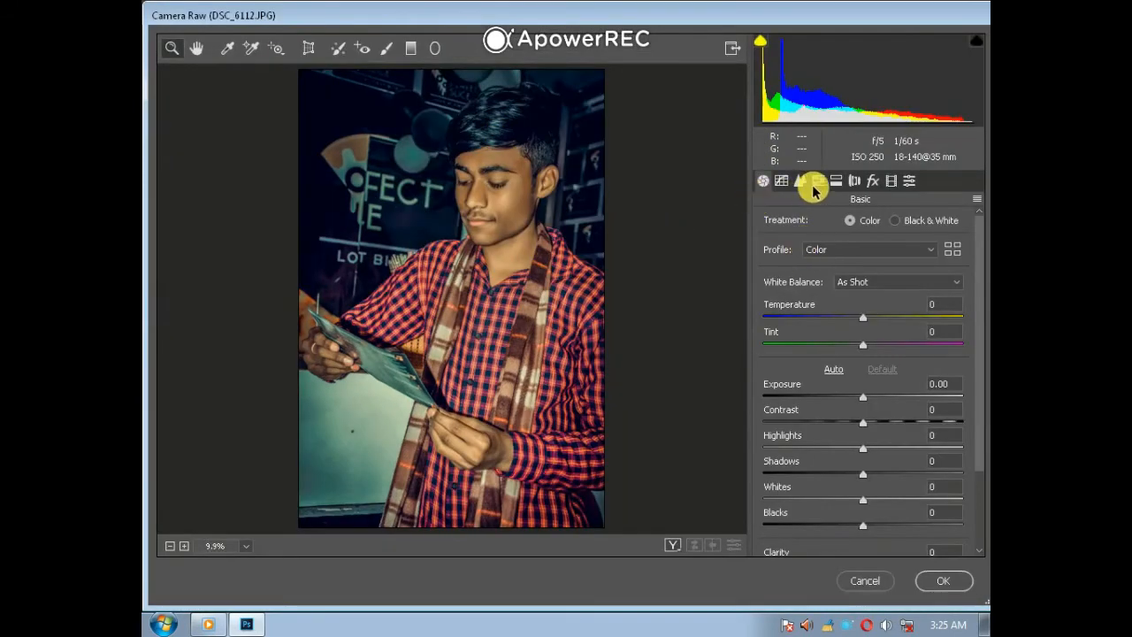
In the HSL adjustments, set the Oranges luminance to +17 and the Oranges saturation to -1
{"action": "left_click", "coordinate": [820, 184]}
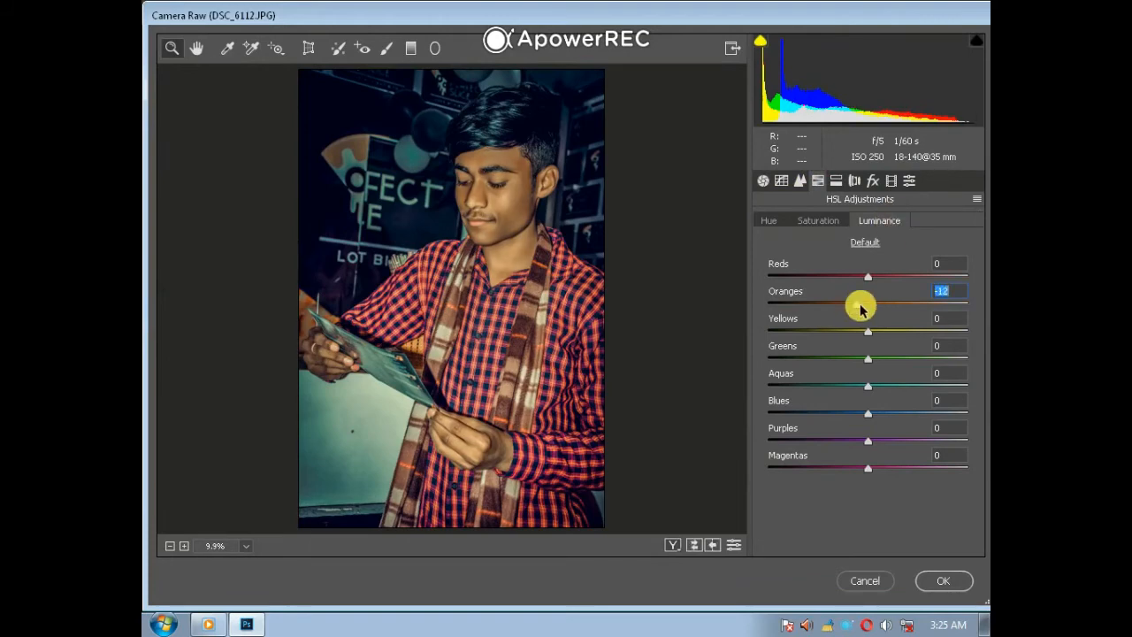
{"action": "mouse_move", "coordinate": [860, 307]}
{"action": "left_mouse_down"}
{"action": "mouse_move", "coordinate": [928, 304]}
{"action": "mouse_move", "coordinate": [783, 311]}
{"action": "mouse_move", "coordinate": [867, 325]}
{"action": "mouse_move", "coordinate": [899, 324]}
{"action": "mouse_move", "coordinate": [852, 306]}
{"action": "mouse_move", "coordinate": [907, 310]}
{"action": "mouse_move", "coordinate": [867, 308]}
{"action": "left_mouse_up"}
{"action": "left_click", "coordinate": [814, 221]}
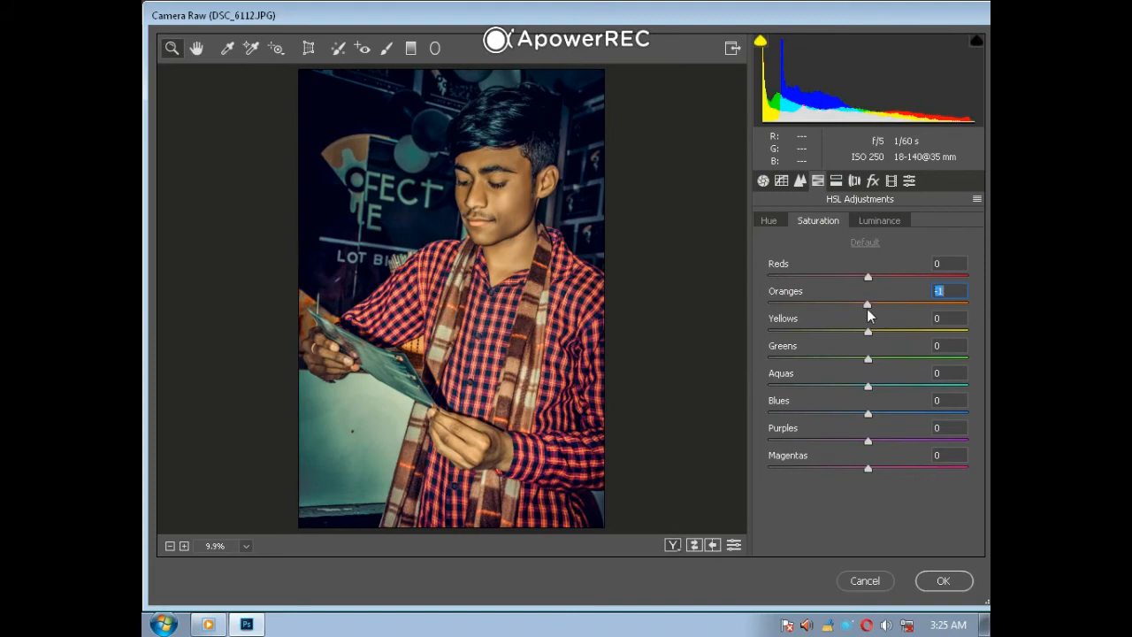
In the basic adjustments, set Highlights to -23, Shadows to +18 and Exposure to -0.15
{"action": "left_click", "coordinate": [763, 182]}
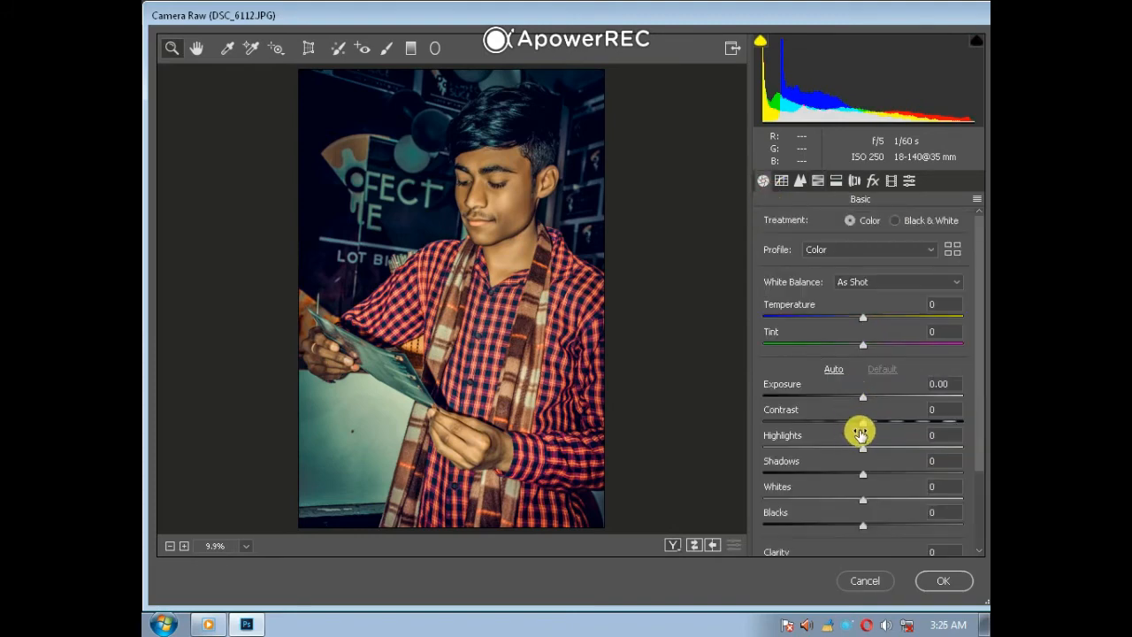
{"action": "left_click_drag", "start_coordinate": [821, 448], "coordinate": [882, 474]}
{"action": "scroll", "coordinate": [848, 485], "scroll_direction": "down", "scroll_amount": 3}
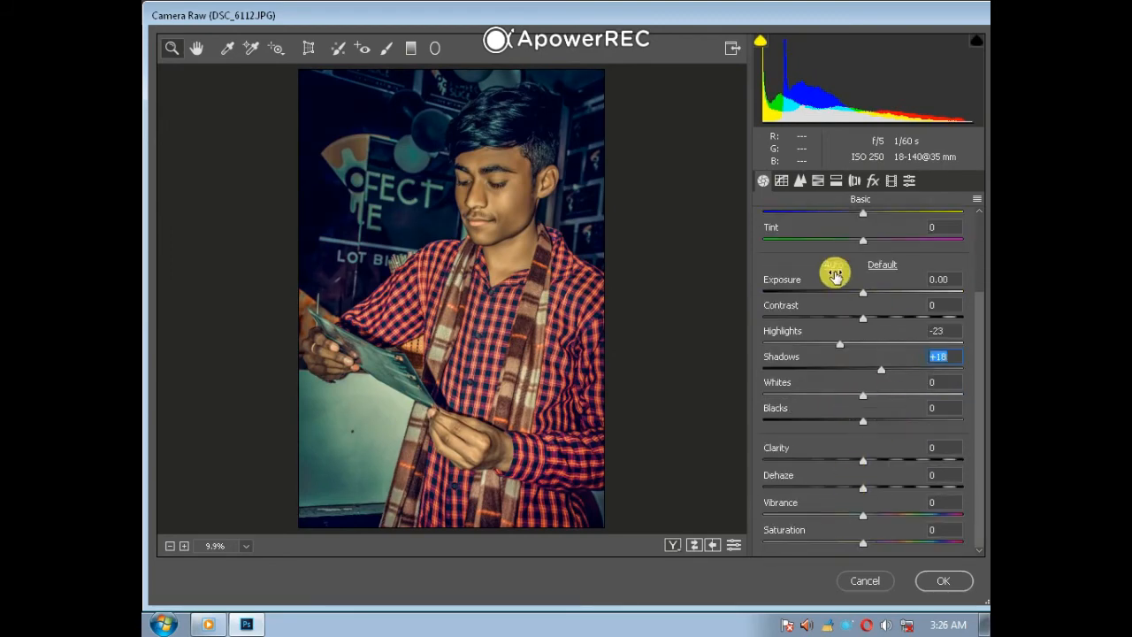
{"action": "left_click_drag", "start_coordinate": [854, 293], "coordinate": [864, 298]}
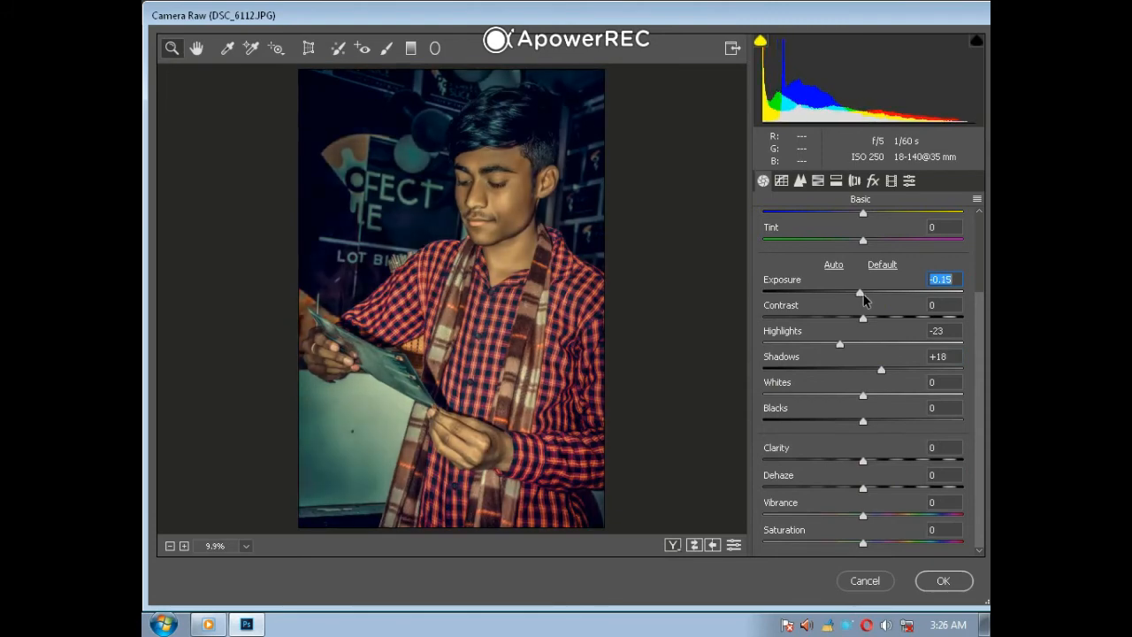
Fine-tune the Oranges luminance and set the Aquas saturation to +36
{"action": "left_click", "coordinate": [817, 180]}
{"action": "left_click", "coordinate": [883, 223]}
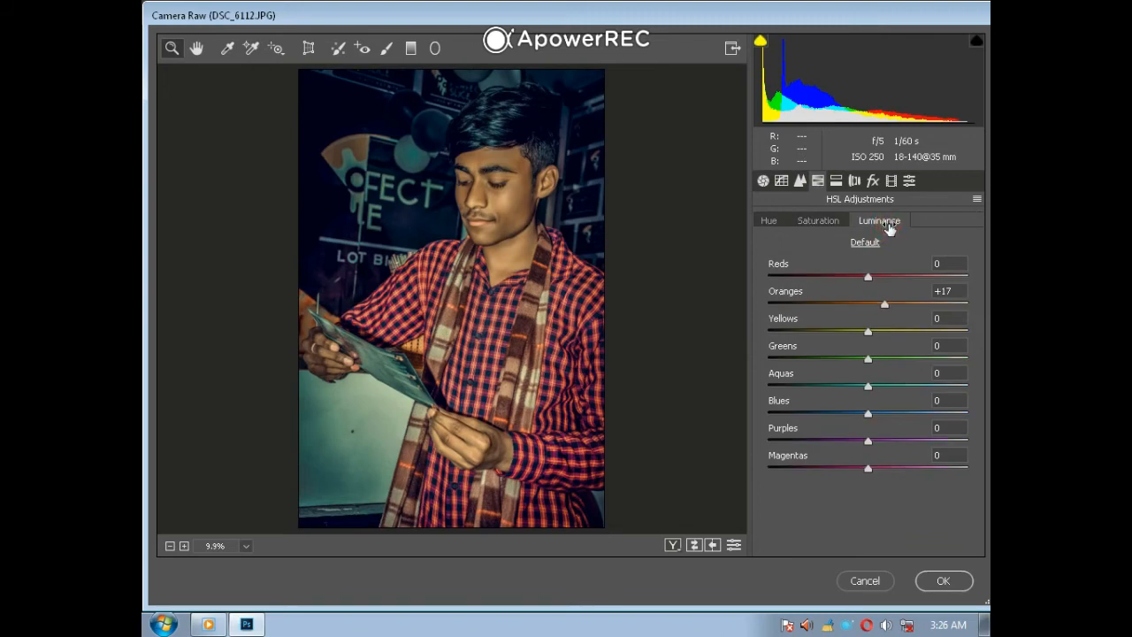
{"action": "left_click_drag", "start_coordinate": [896, 306], "coordinate": [899, 306]}
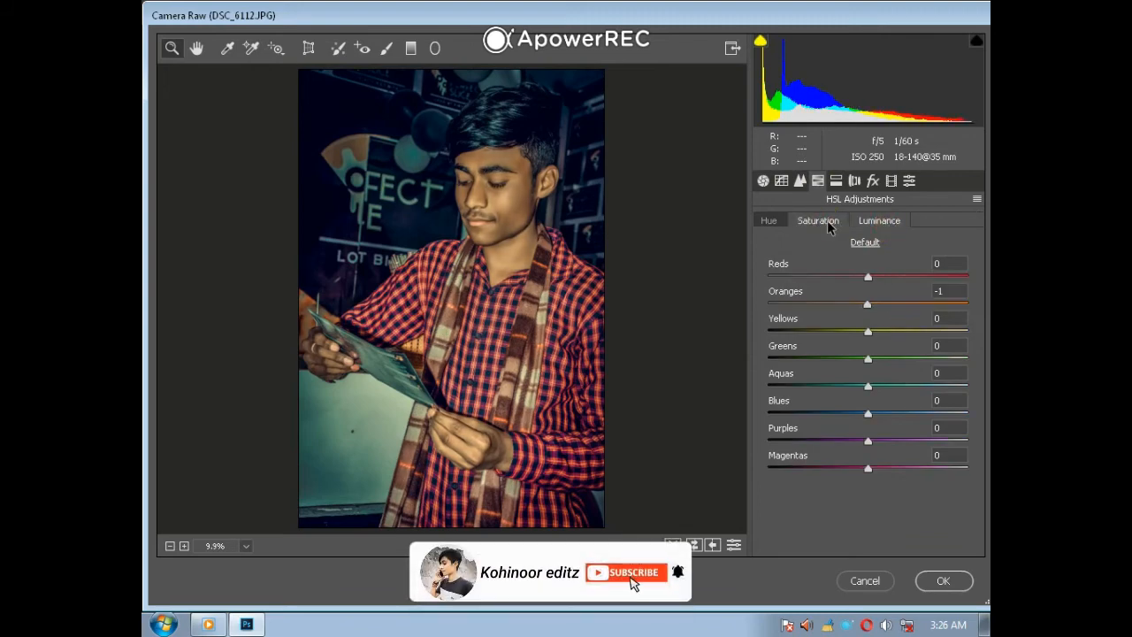
{"action": "left_click", "coordinate": [871, 392]}
{"action": "mouse_move", "coordinate": [901, 387]}
{"action": "left_mouse_down"}
{"action": "mouse_move", "coordinate": [968, 385]}
{"action": "mouse_move", "coordinate": [903, 386]}
{"action": "left_mouse_up"}
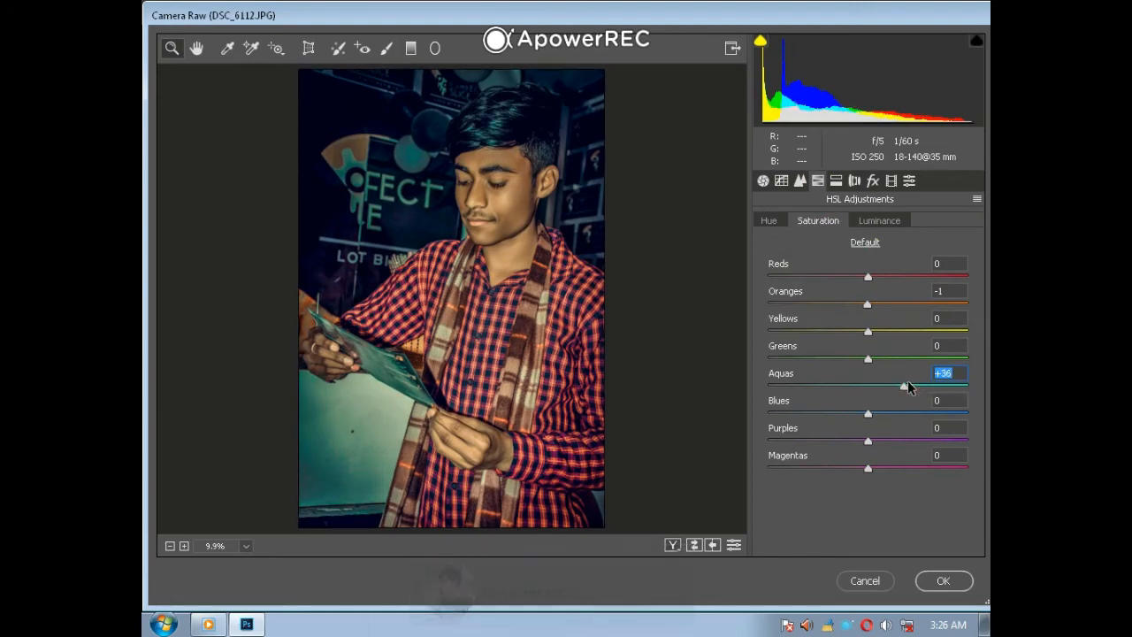
{"action": "left_click", "coordinate": [865, 416]}
{"action": "left_click", "coordinate": [836, 182]}
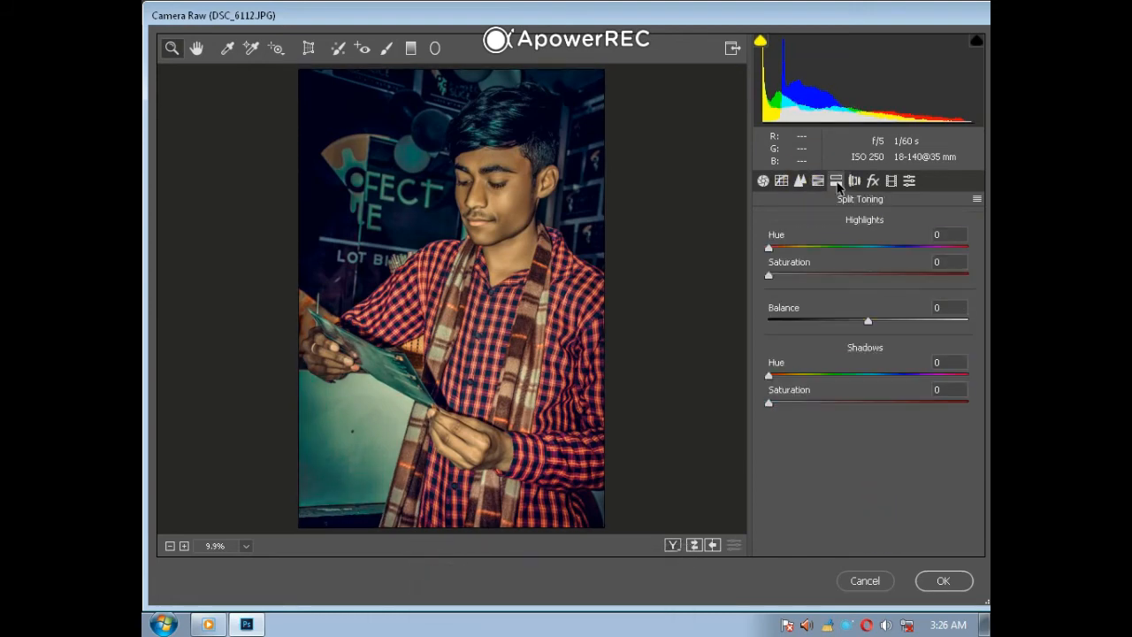
{"action": "left_click", "coordinate": [853, 183]}
{"action": "left_click", "coordinate": [867, 184]}
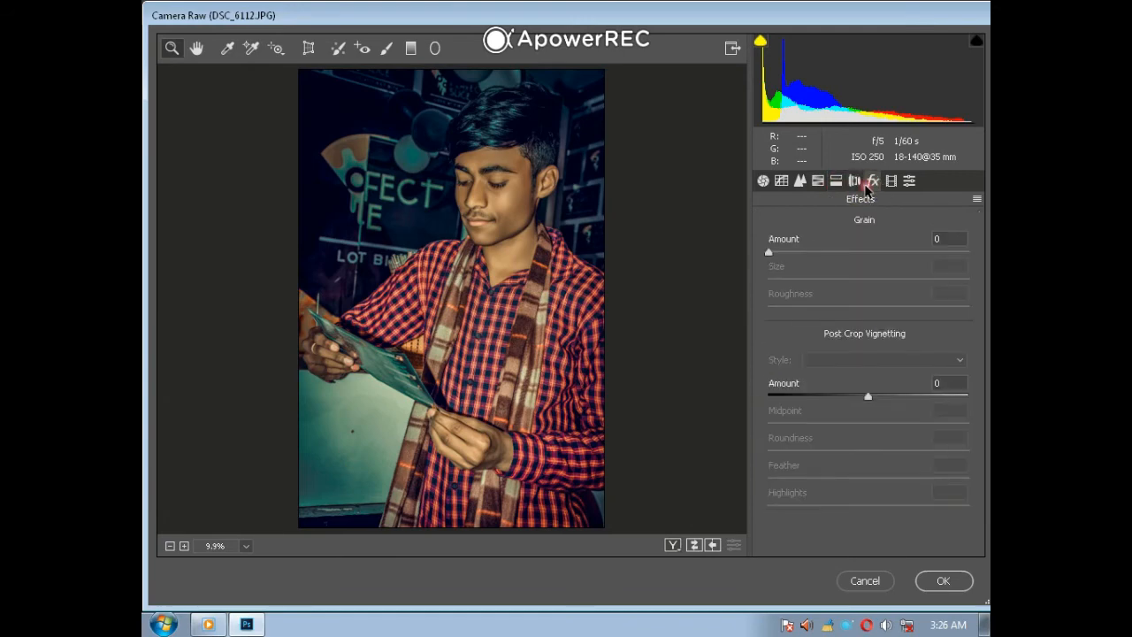
Set Clarity to -13 and apply the Camera Raw adjustments to the duplicate layer
{"action": "left_click", "coordinate": [764, 181]}
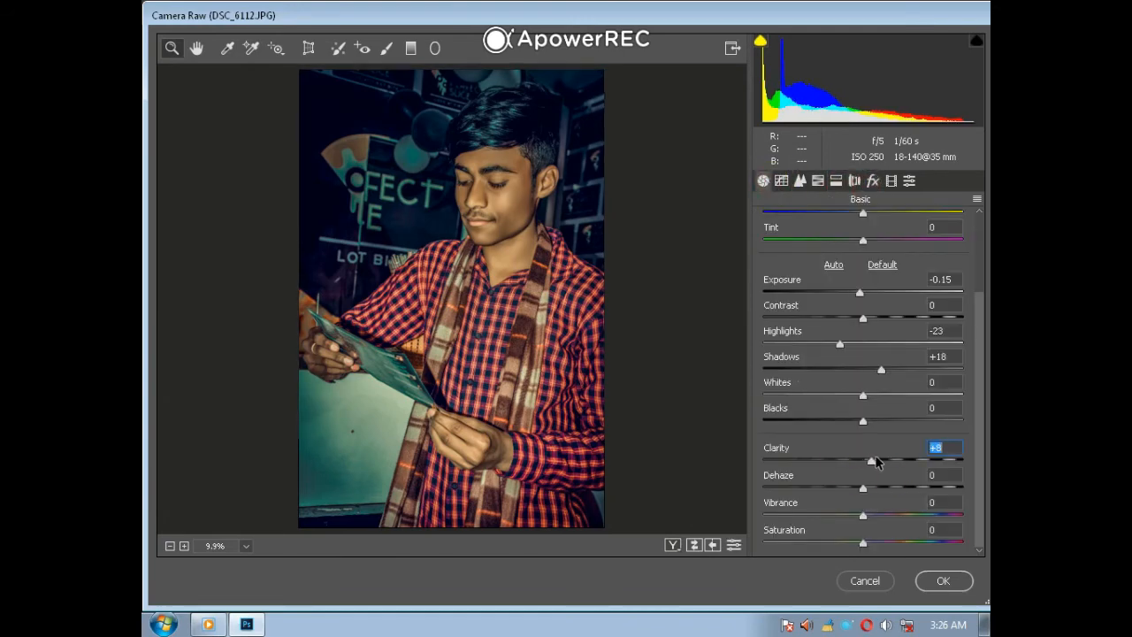
{"action": "left_click_drag", "start_coordinate": [891, 459], "coordinate": [818, 456]}
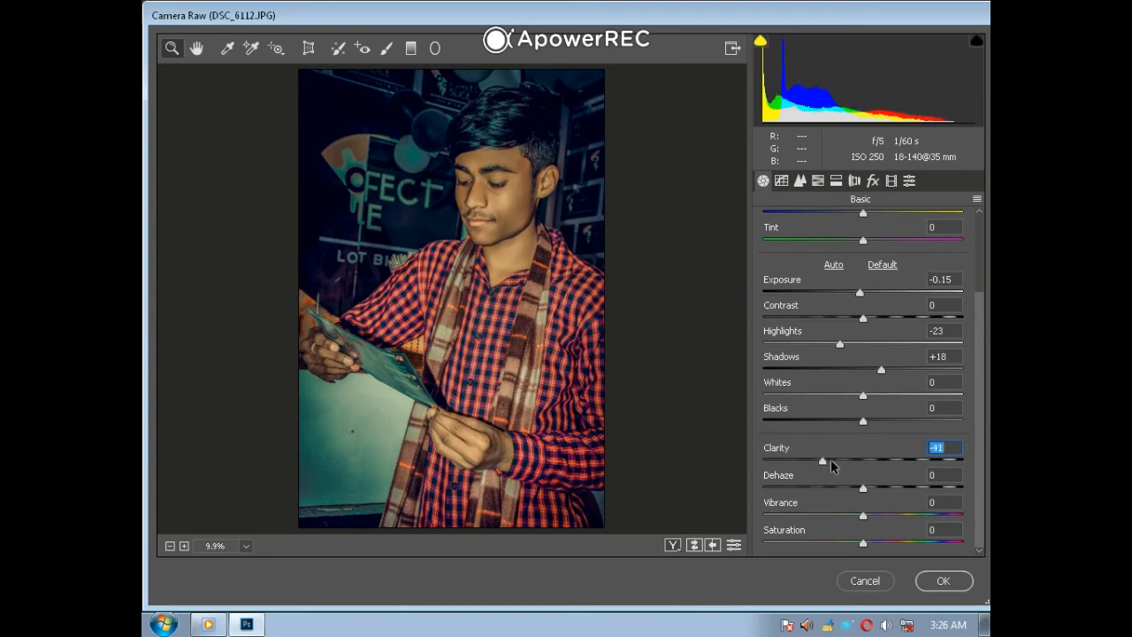
{"action": "left_click_drag", "start_coordinate": [831, 461], "coordinate": [884, 458]}
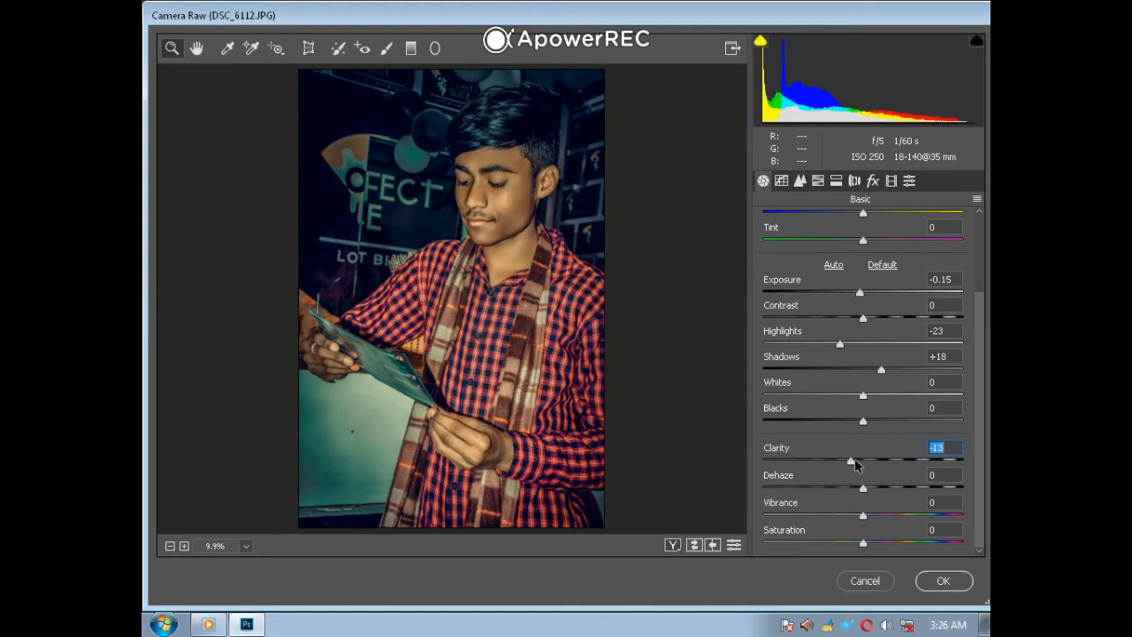
{"action": "left_click", "coordinate": [937, 591]}
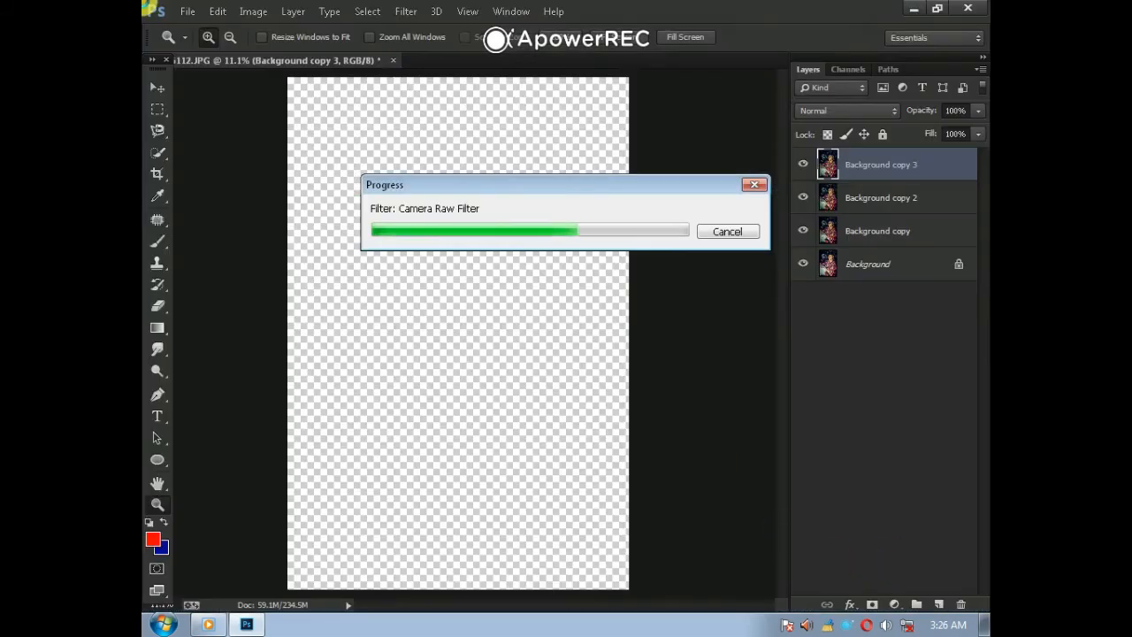
Merge all visible layers into the Background layer
{"action": "right_click", "coordinate": [882, 280]}
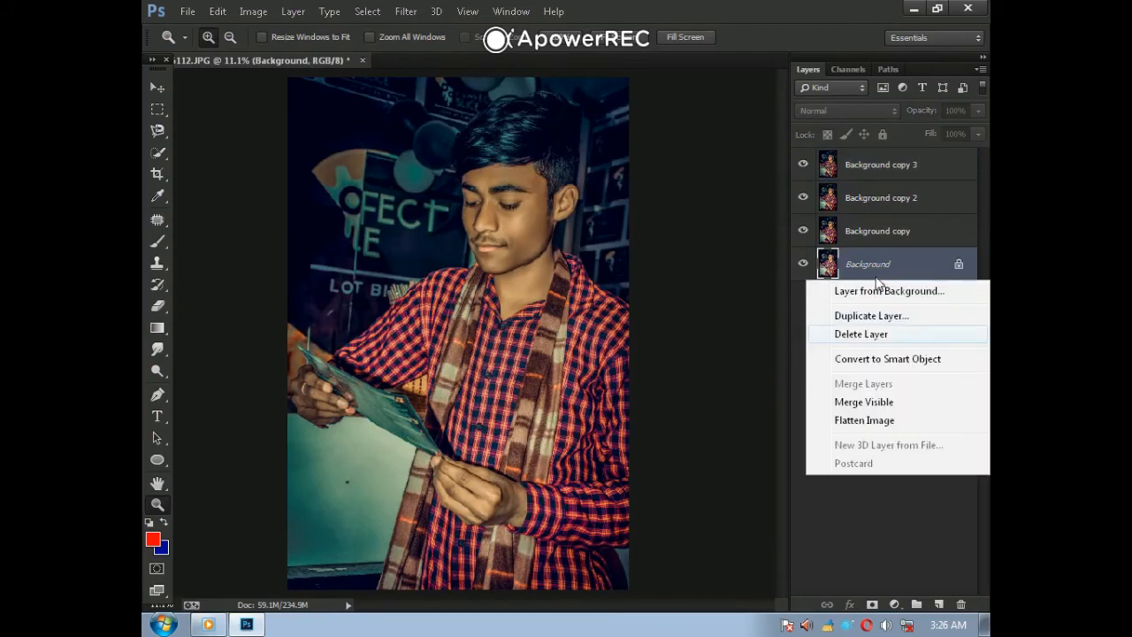
{"action": "left_click", "coordinate": [849, 399]}
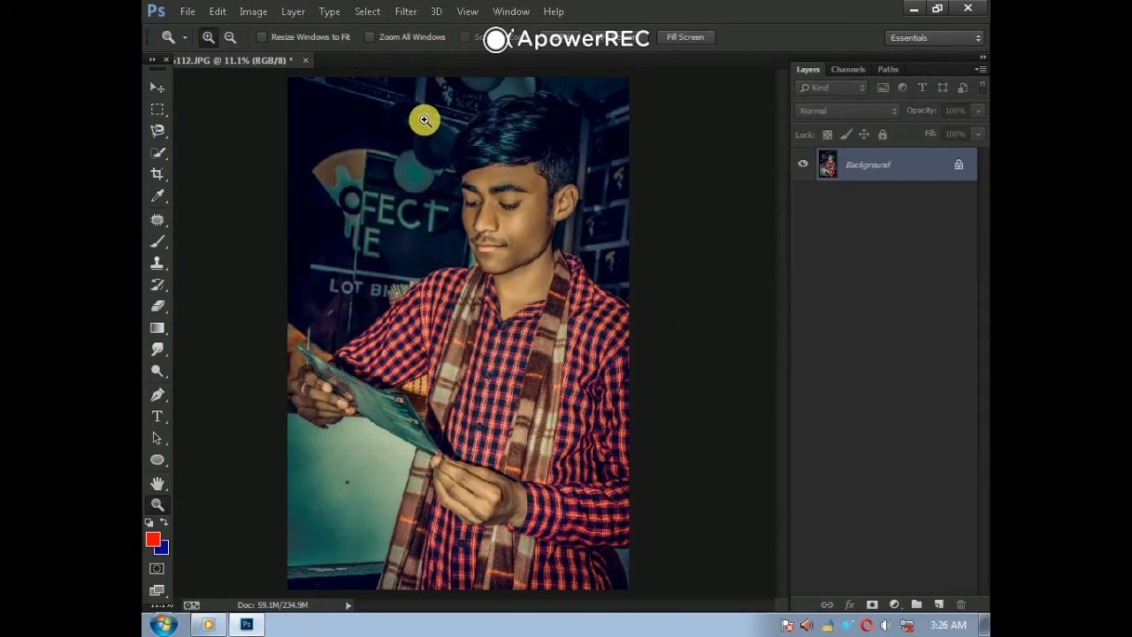
Inspect the merged portrait as a whole and the retouched face up close
{"action": "left_click", "coordinate": [578, 407]}
{"action": "right_click", "coordinate": [455, 253]}
{"action": "left_click", "coordinate": [504, 263]}
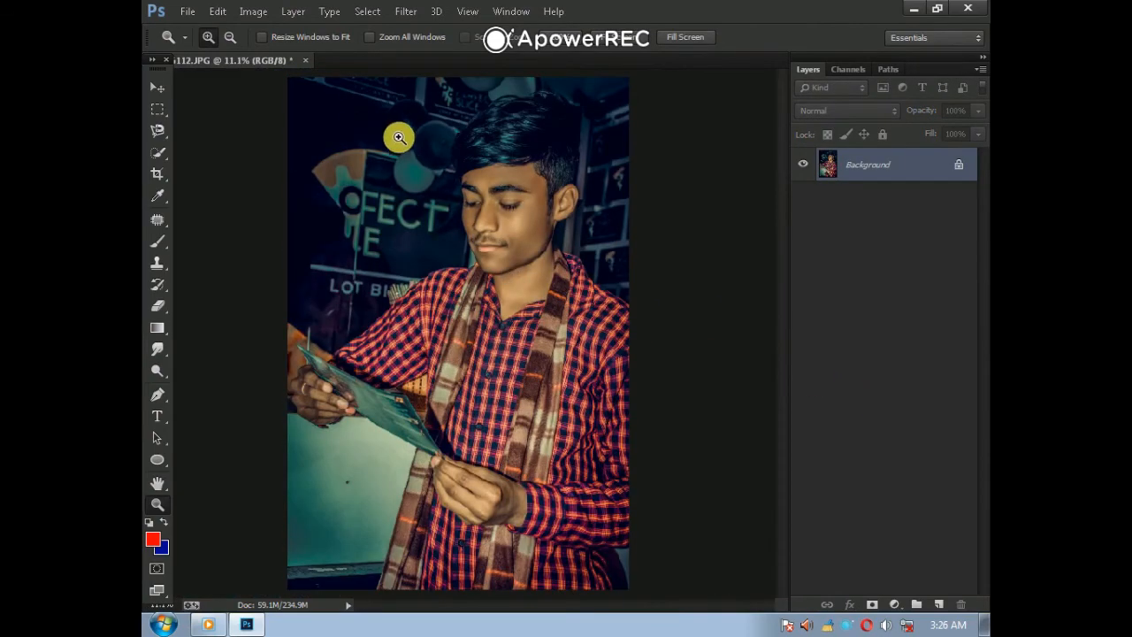
{"action": "left_click_drag", "start_coordinate": [449, 162], "coordinate": [524, 276]}
{"action": "left_click_drag", "start_coordinate": [578, 306], "coordinate": [578, 302]}
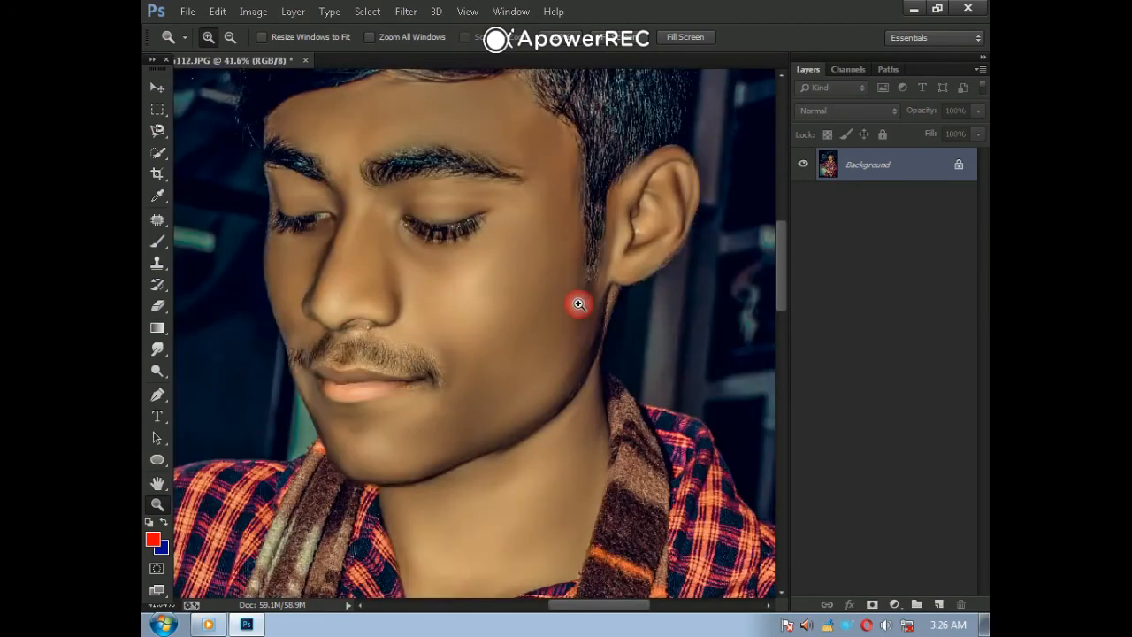
{"action": "right_click", "coordinate": [346, 192]}
{"action": "left_click", "coordinate": [368, 207]}
Outline the face, ear and neck with the Patch tool and open the selected area in the Camera Raw filter
{"action": "left_click", "coordinate": [163, 220]}
{"action": "left_click", "coordinate": [165, 220]}
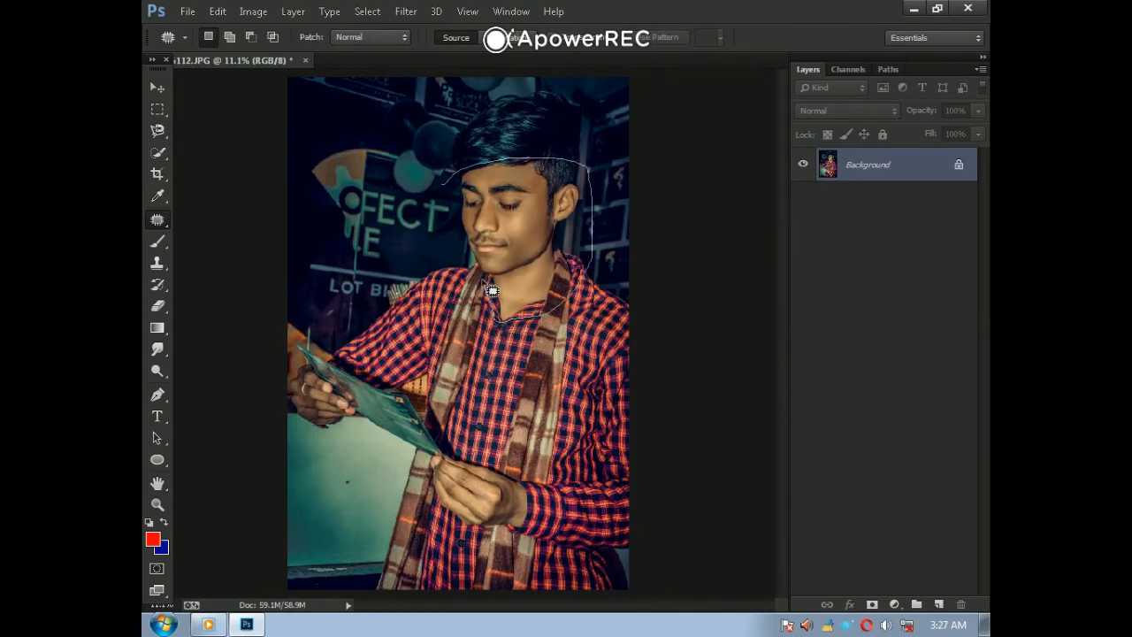
{"action": "left_click_drag", "start_coordinate": [458, 200], "coordinate": [447, 187]}
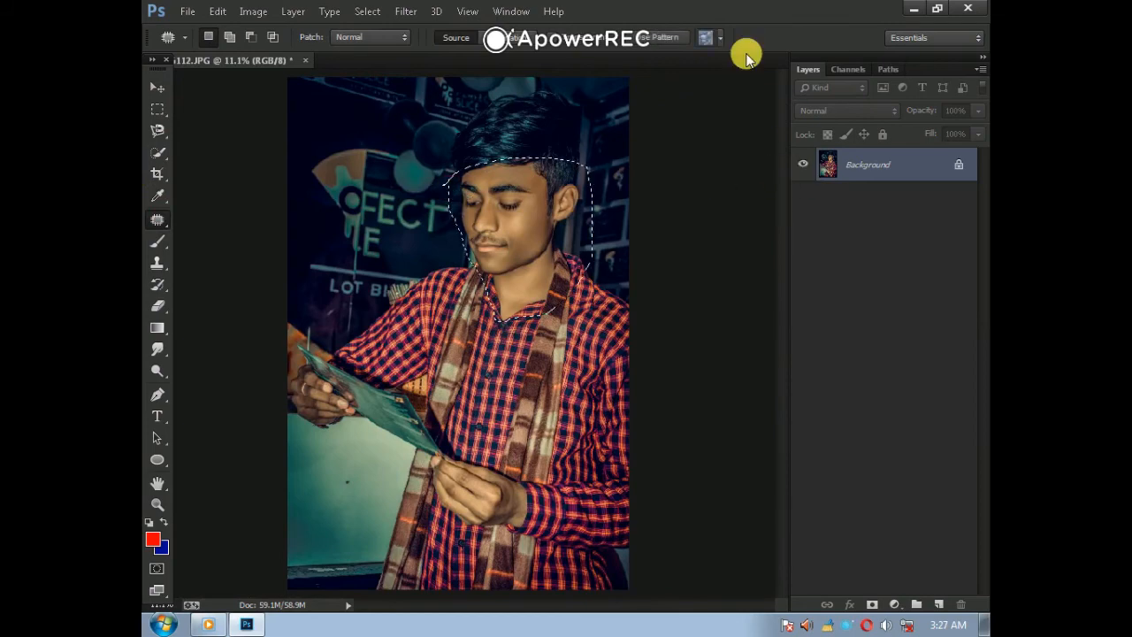
{"action": "left_click", "coordinate": [405, 10]}
{"action": "left_click", "coordinate": [437, 110]}
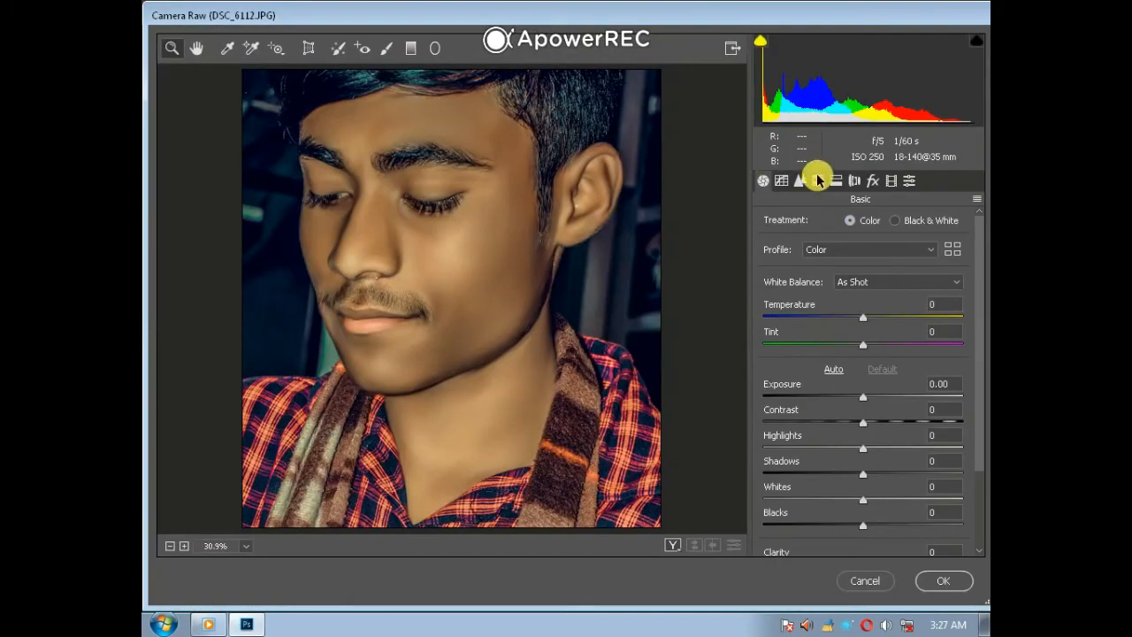
Set the Oranges luminance of the selected face area to +17
{"action": "left_click", "coordinate": [818, 181]}
{"action": "left_click_drag", "start_coordinate": [866, 306], "coordinate": [889, 305]}
{"action": "left_click", "coordinate": [880, 220]}
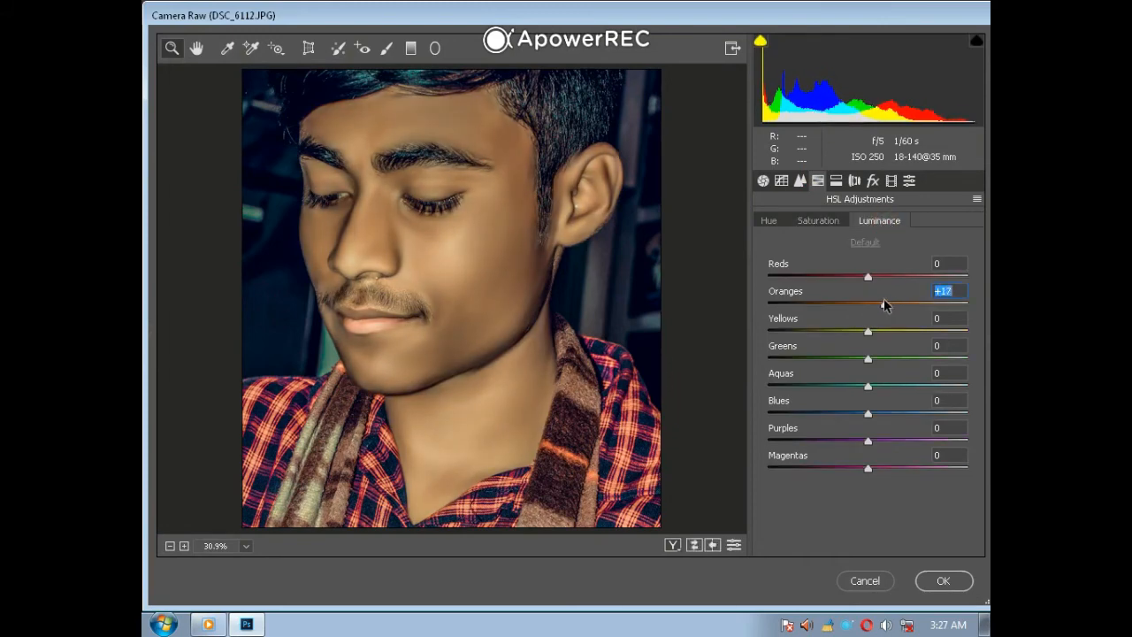
Set Highlights to -14 and Shadows to +19 for the selected face area
{"action": "left_click", "coordinate": [762, 180]}
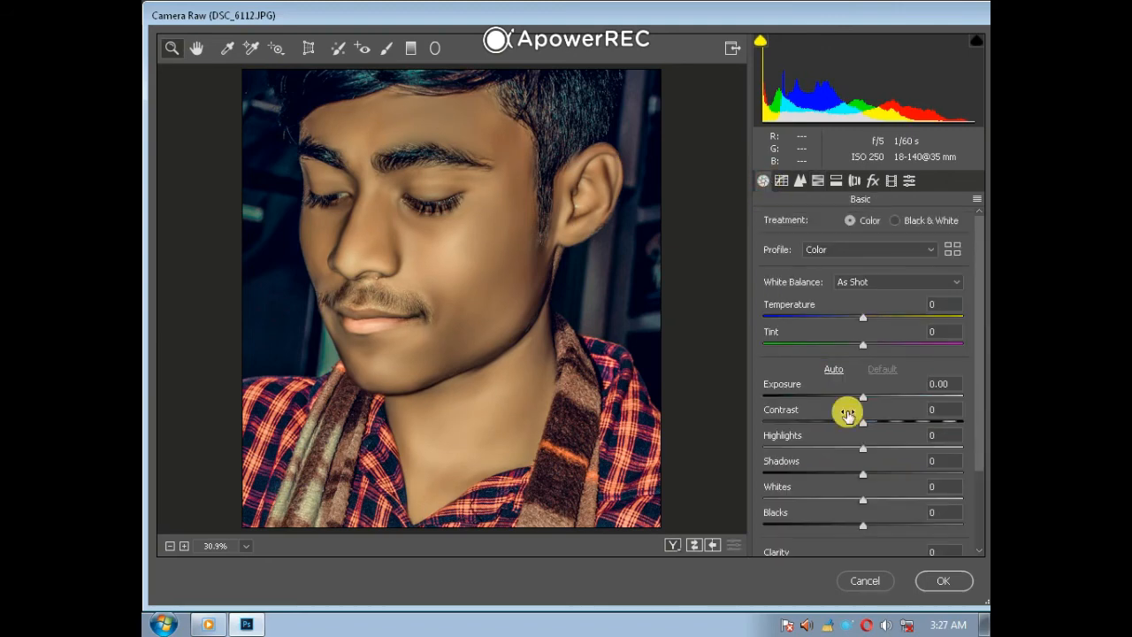
{"action": "left_click_drag", "start_coordinate": [837, 449], "coordinate": [847, 449]}
{"action": "left_click_drag", "start_coordinate": [857, 454], "coordinate": [851, 453]}
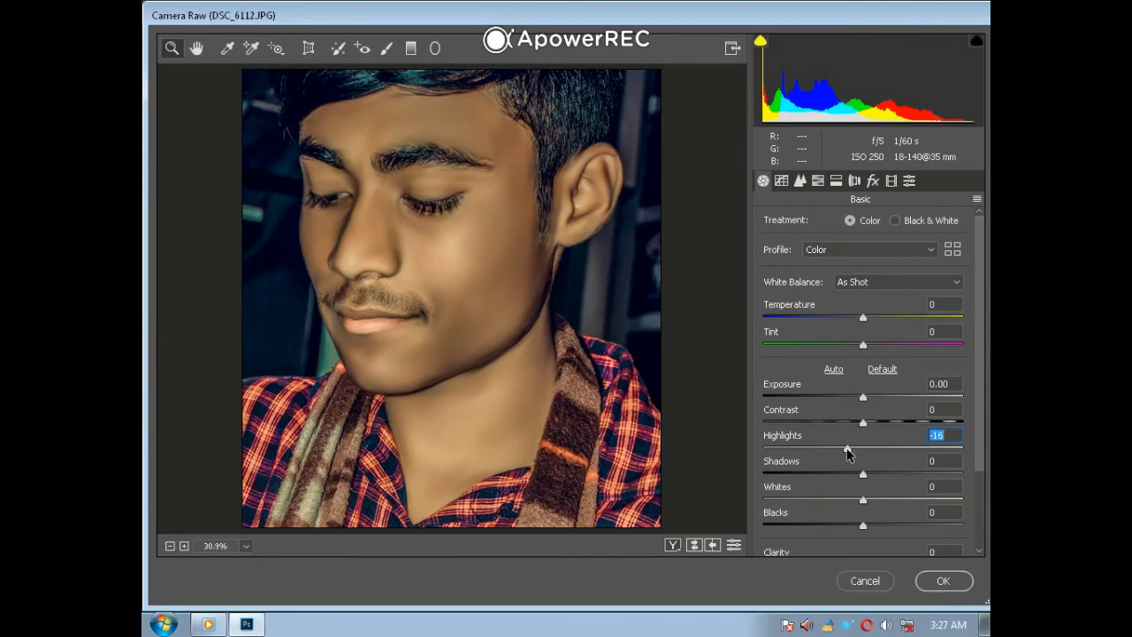
{"action": "left_click", "coordinate": [864, 475]}
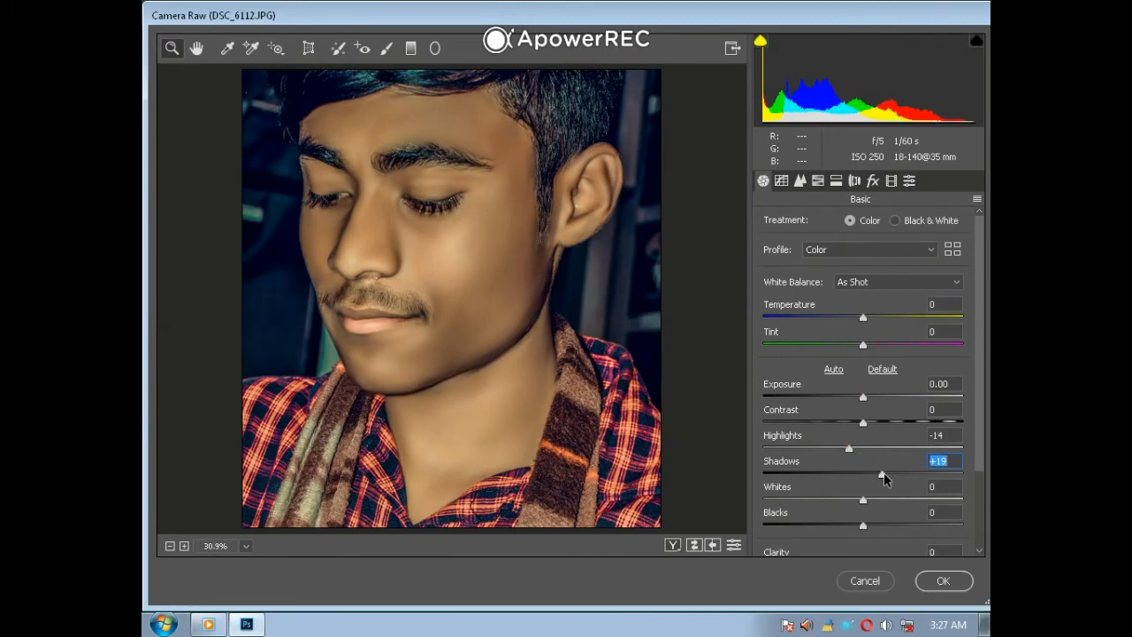
Set Shadows to +8 and Clarity to -9 for the selected face area
{"action": "mouse_move", "coordinate": [883, 474]}
{"action": "left_mouse_down"}
{"action": "mouse_move", "coordinate": [971, 458]}
{"action": "mouse_move", "coordinate": [873, 470]}
{"action": "left_mouse_up"}
{"action": "left_click", "coordinate": [866, 538]}
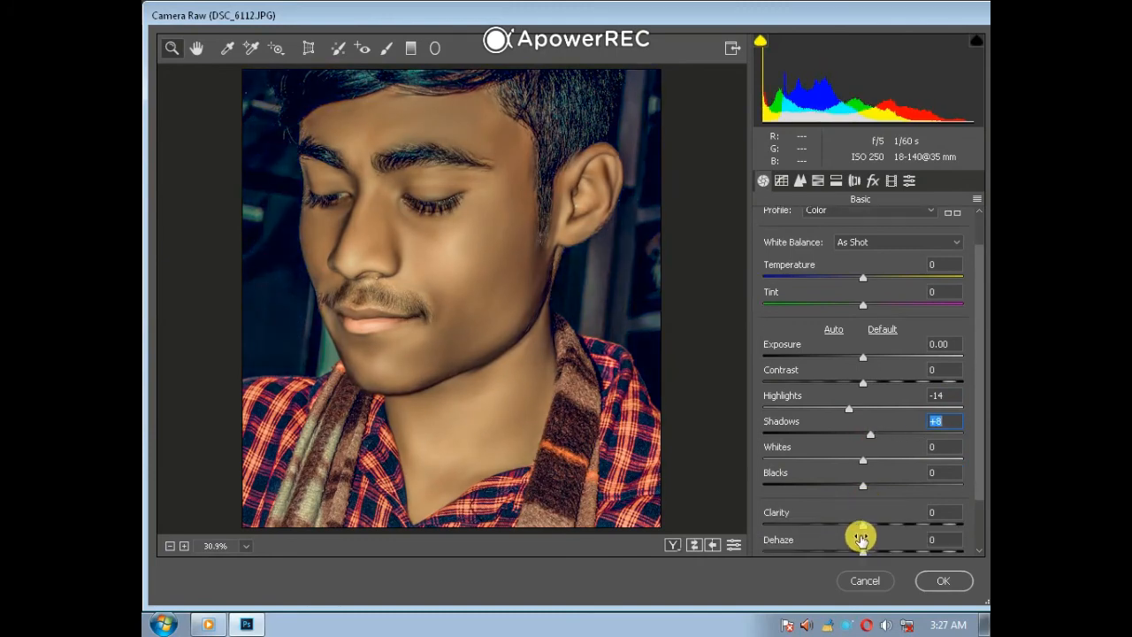
{"action": "left_click_drag", "start_coordinate": [863, 527], "coordinate": [702, 512]}
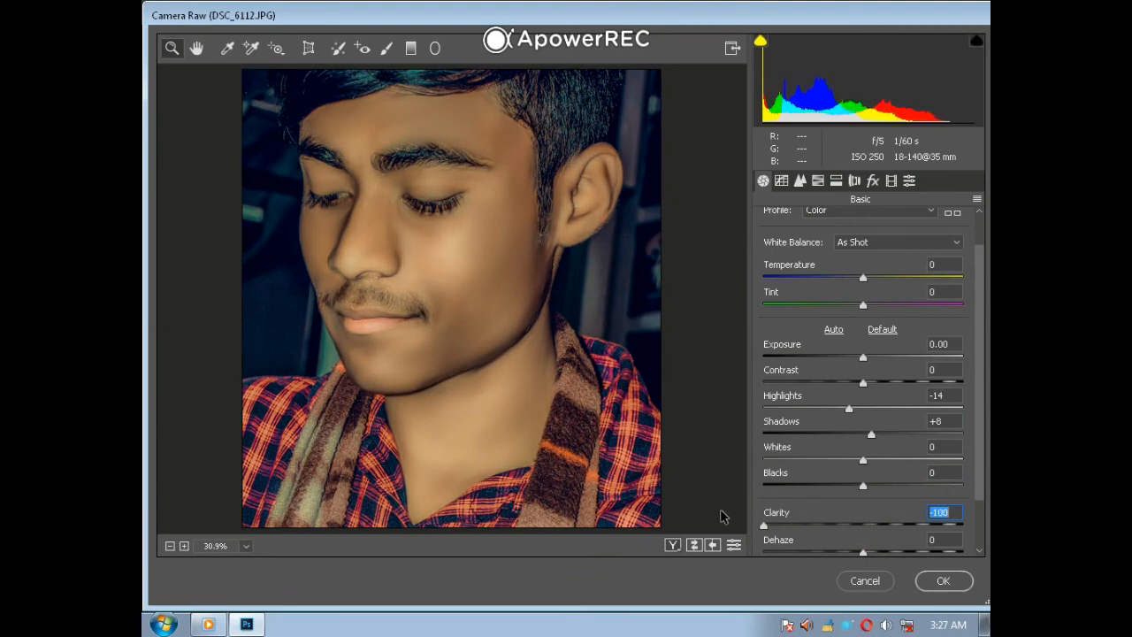
{"action": "left_click_drag", "start_coordinate": [816, 526], "coordinate": [855, 525]}
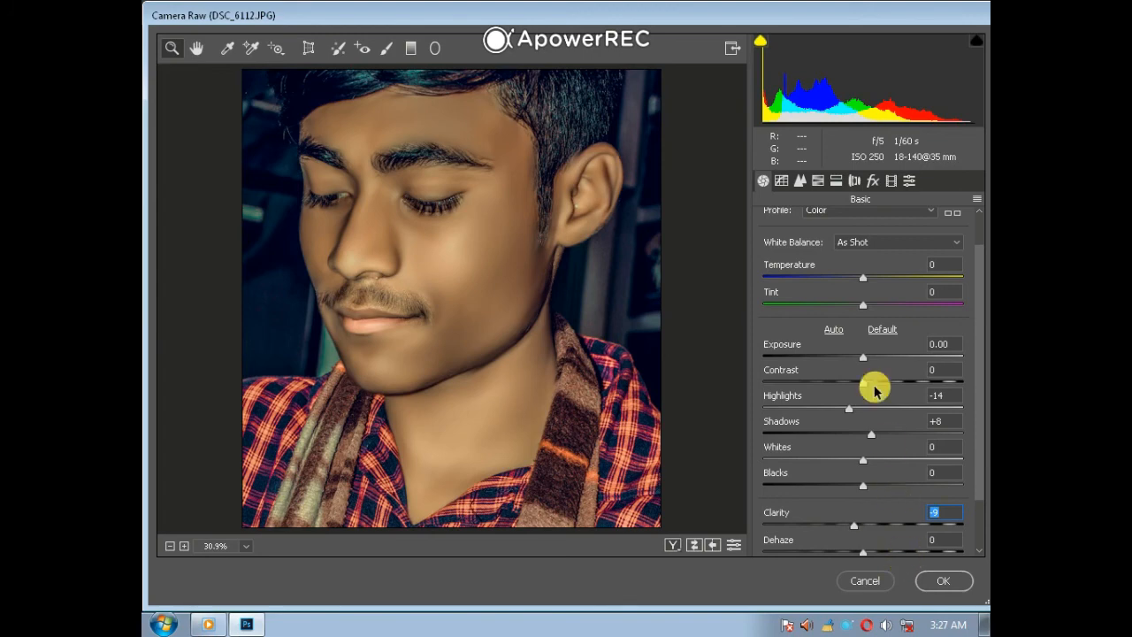
Set the Oranges luminance of the face area to +22, apply the Camera Raw adjustments and clear the selection
{"action": "left_click", "coordinate": [822, 181]}
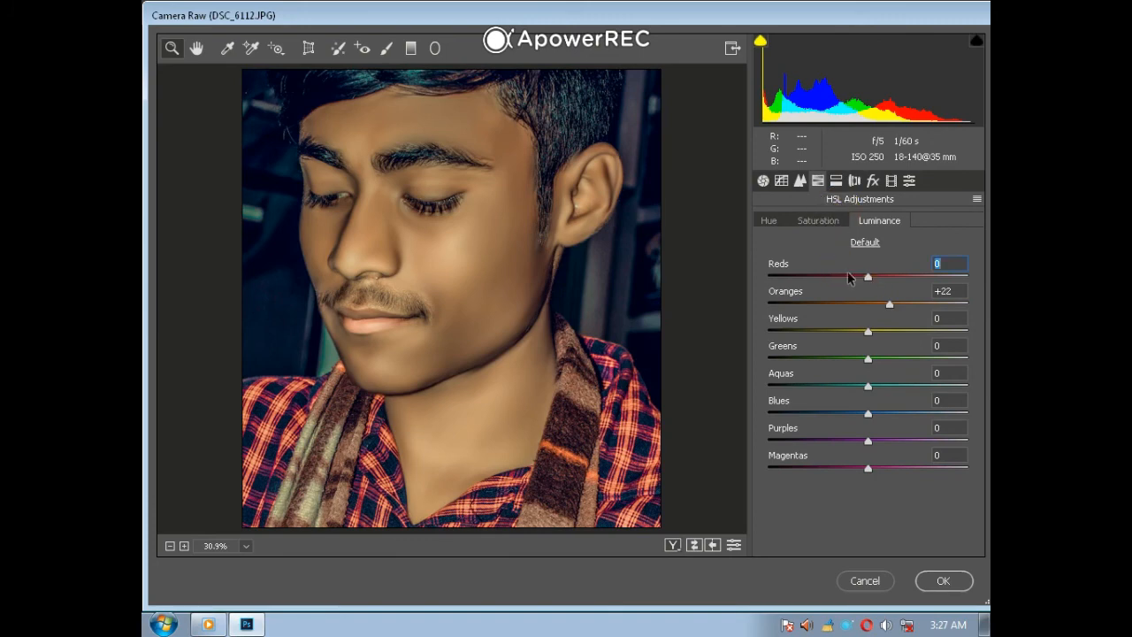
{"action": "mouse_move", "coordinate": [848, 278]}
{"action": "left_mouse_down"}
{"action": "mouse_move", "coordinate": [829, 278]}
{"action": "mouse_move", "coordinate": [862, 285]}
{"action": "left_mouse_up"}
{"action": "left_click", "coordinate": [944, 586]}
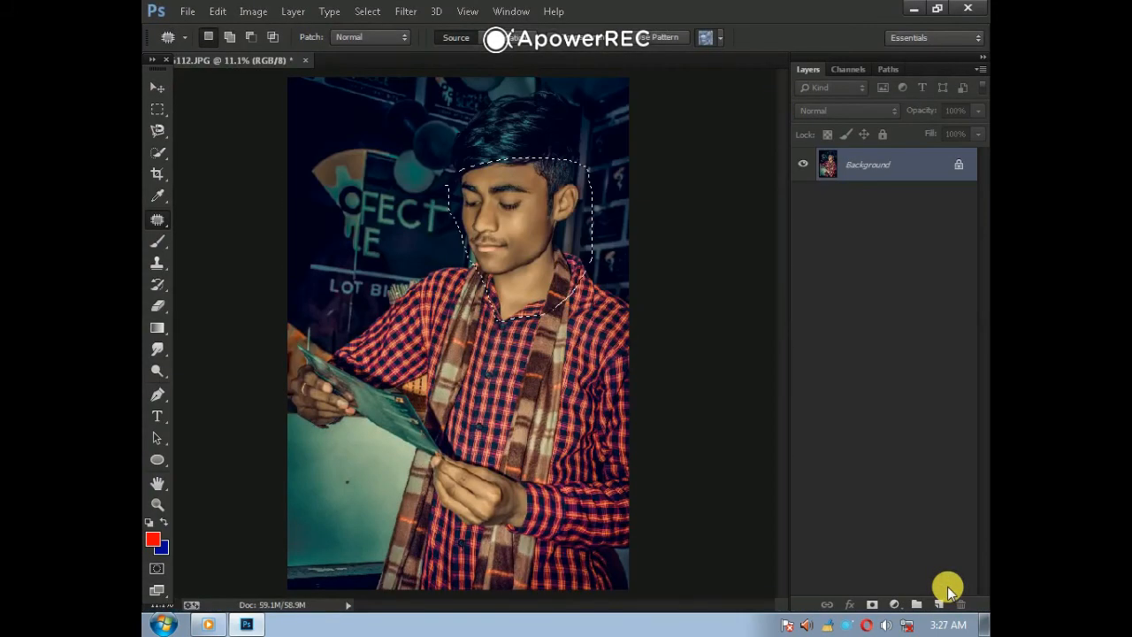
{"action": "left_click", "coordinate": [349, 190]}
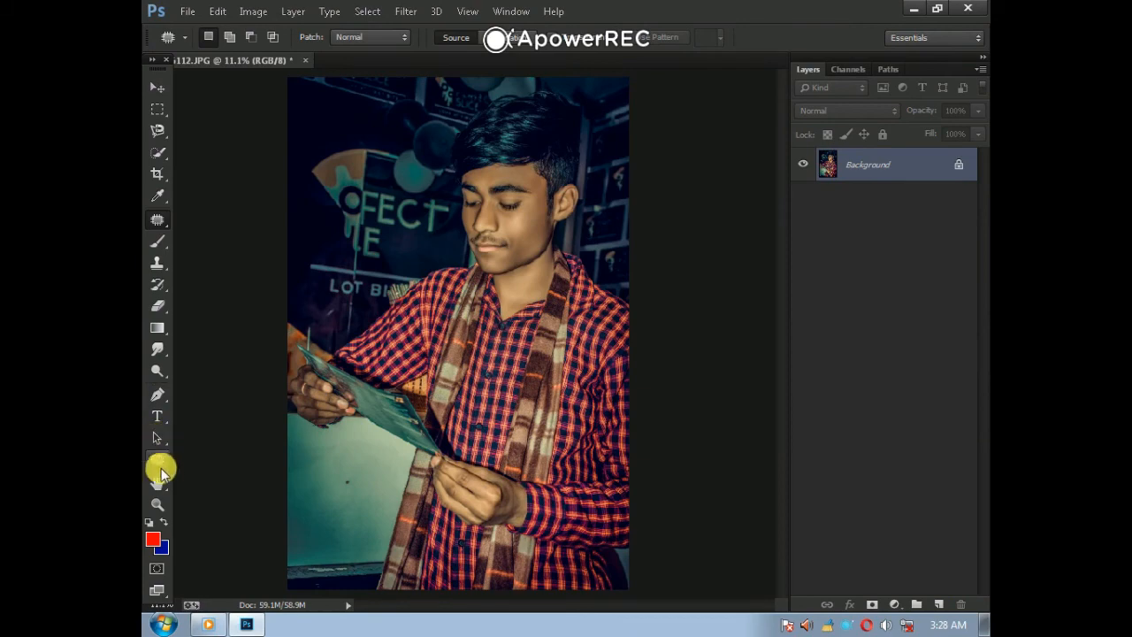
Duplicate the Background layer of the retouched portrait
{"action": "left_click", "coordinate": [157, 504]}
{"action": "left_click_drag", "start_coordinate": [549, 181], "coordinate": [511, 157]}
{"action": "right_click", "coordinate": [519, 164]}
{"action": "left_click", "coordinate": [554, 175]}
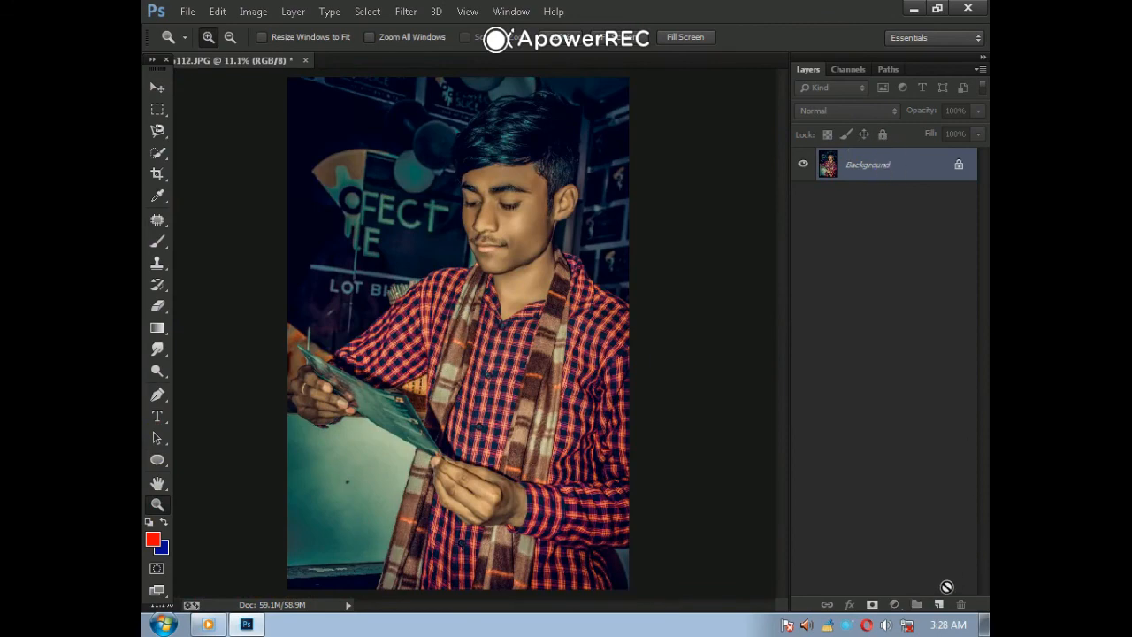
{"action": "left_click_drag", "start_coordinate": [946, 586], "coordinate": [940, 599]}
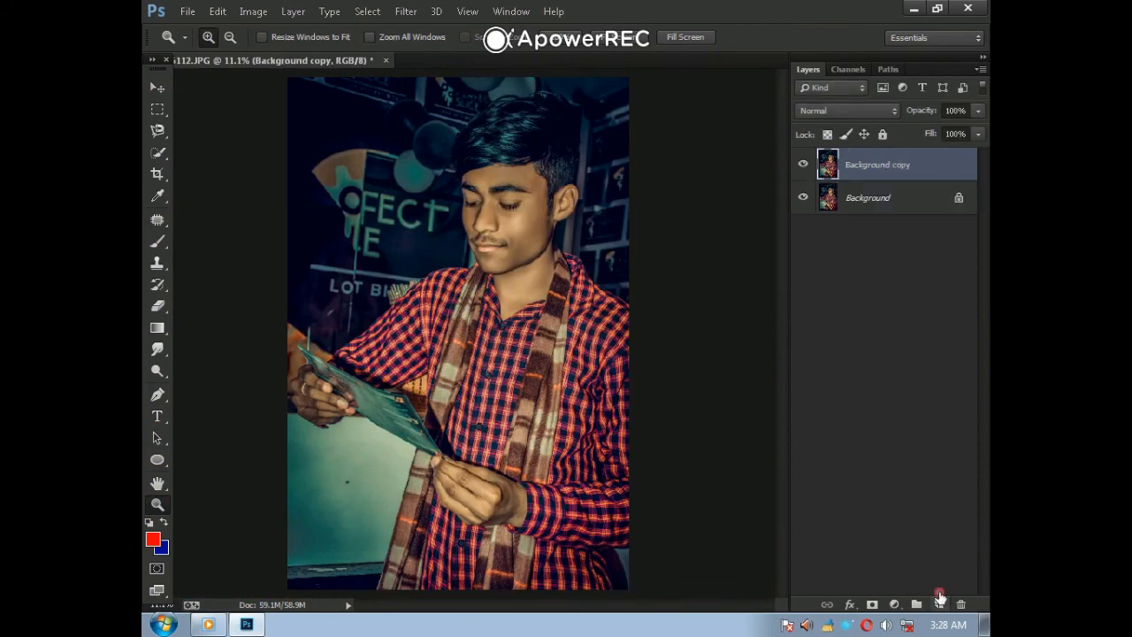
Place the "vip logo" file from a subfolder of the music folder into the portrait as a linked image
{"action": "left_click", "coordinate": [187, 12]}
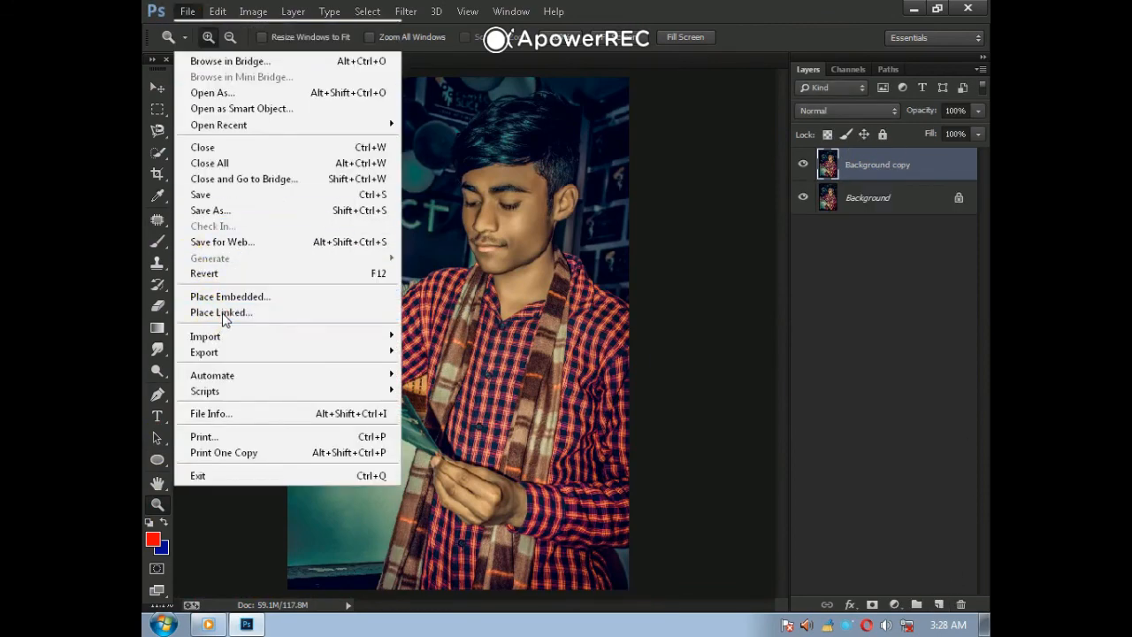
{"action": "left_click", "coordinate": [222, 314]}
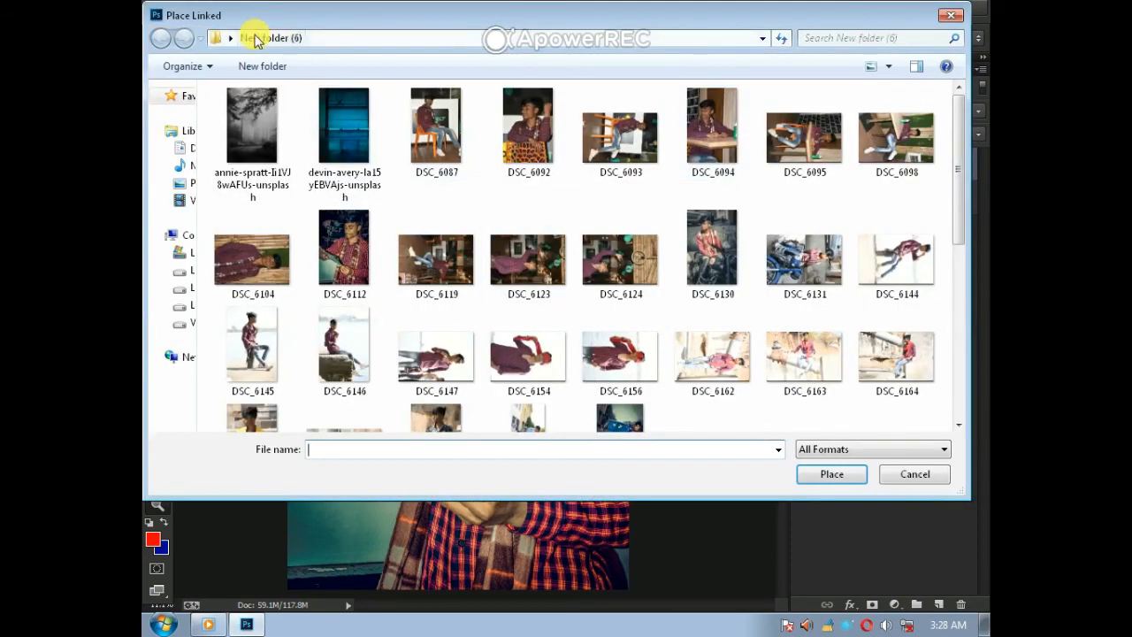
{"action": "left_click", "coordinate": [231, 39]}
{"action": "left_click", "coordinate": [286, 240]}
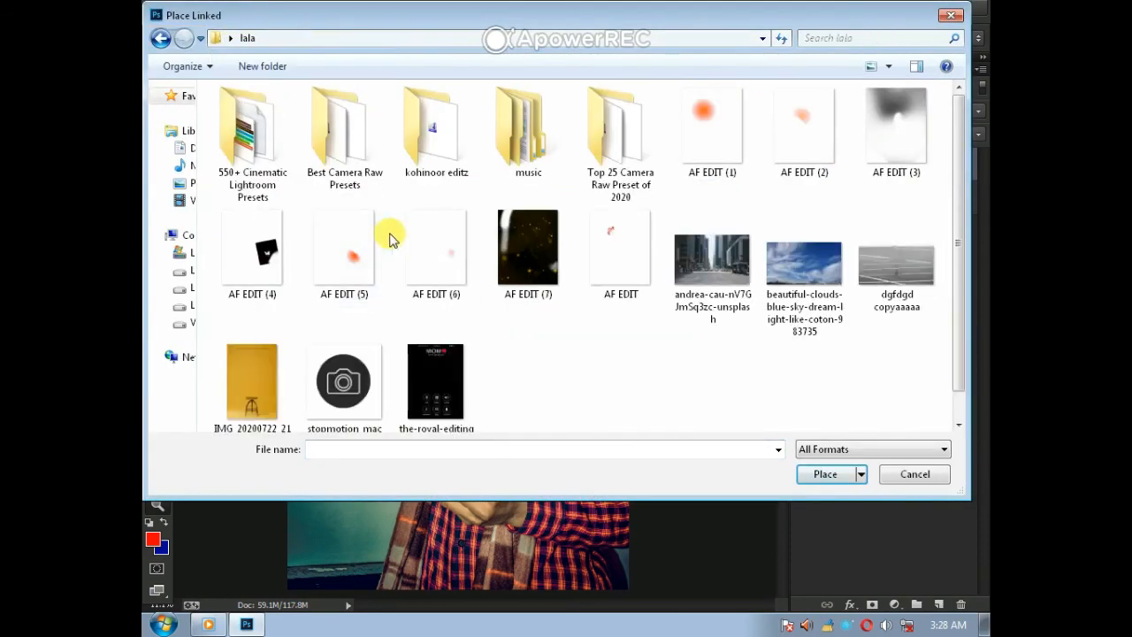
{"action": "double_click", "coordinate": [521, 131]}
{"action": "double_click", "coordinate": [277, 123]}
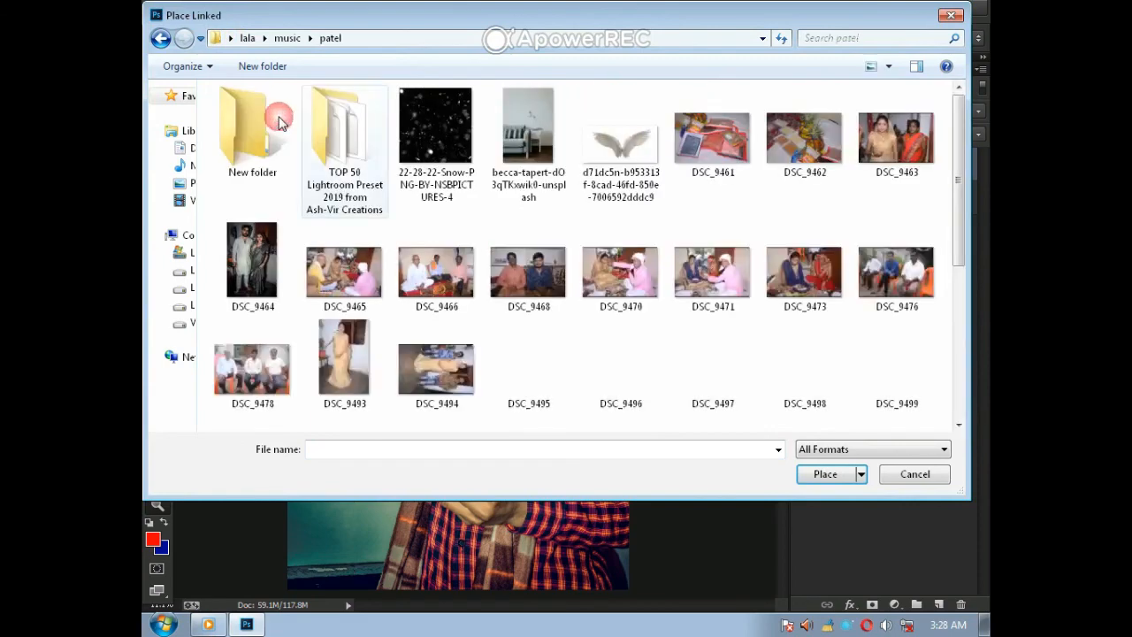
{"action": "scroll", "coordinate": [354, 253], "scroll_direction": "down", "scroll_amount": 5}
{"action": "left_click", "coordinate": [446, 390]}
{"action": "left_click", "coordinate": [825, 474]}
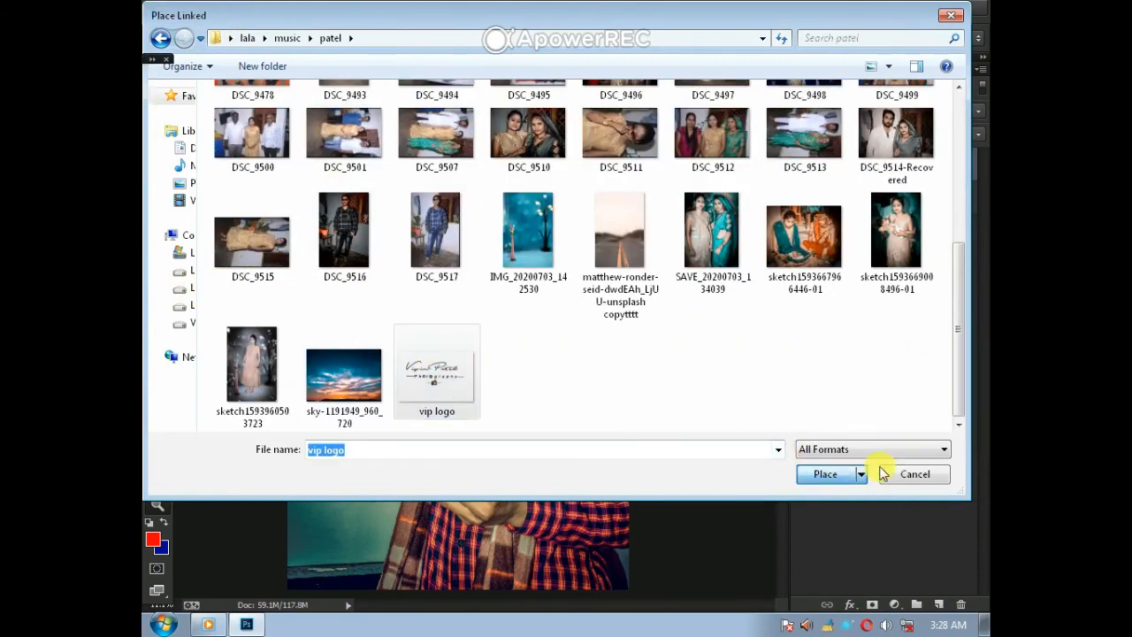
{"action": "left_click", "coordinate": [826, 475]}
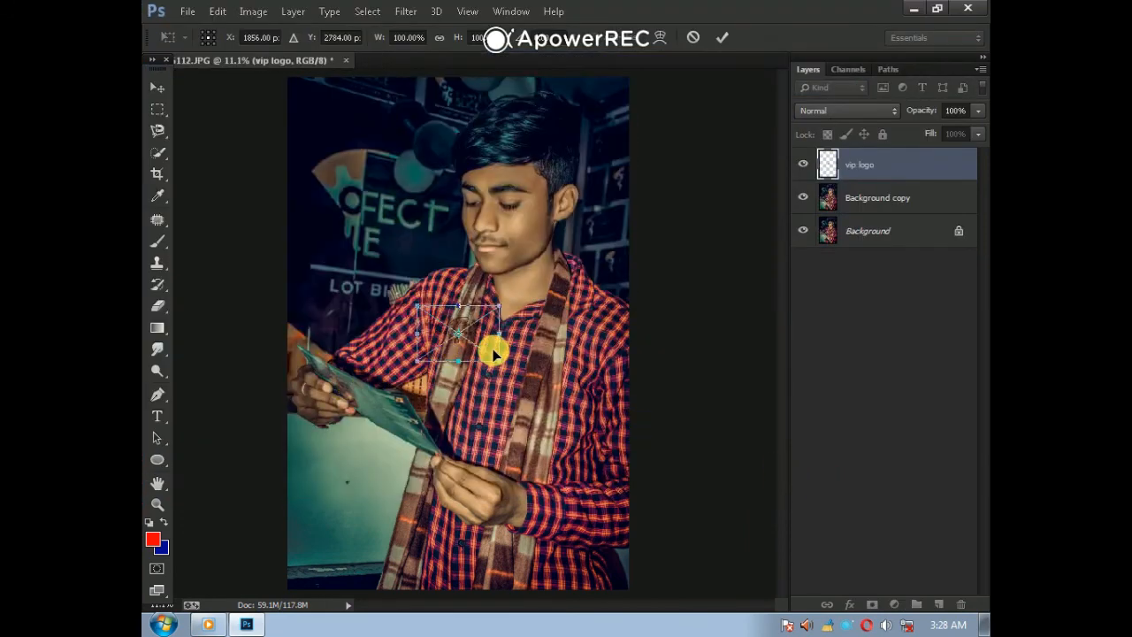
Shrink the logo to 69% width, position it on the pale green board below the held paper and commit the placement
{"action": "left_click_drag", "start_coordinate": [493, 354], "coordinate": [377, 524]}
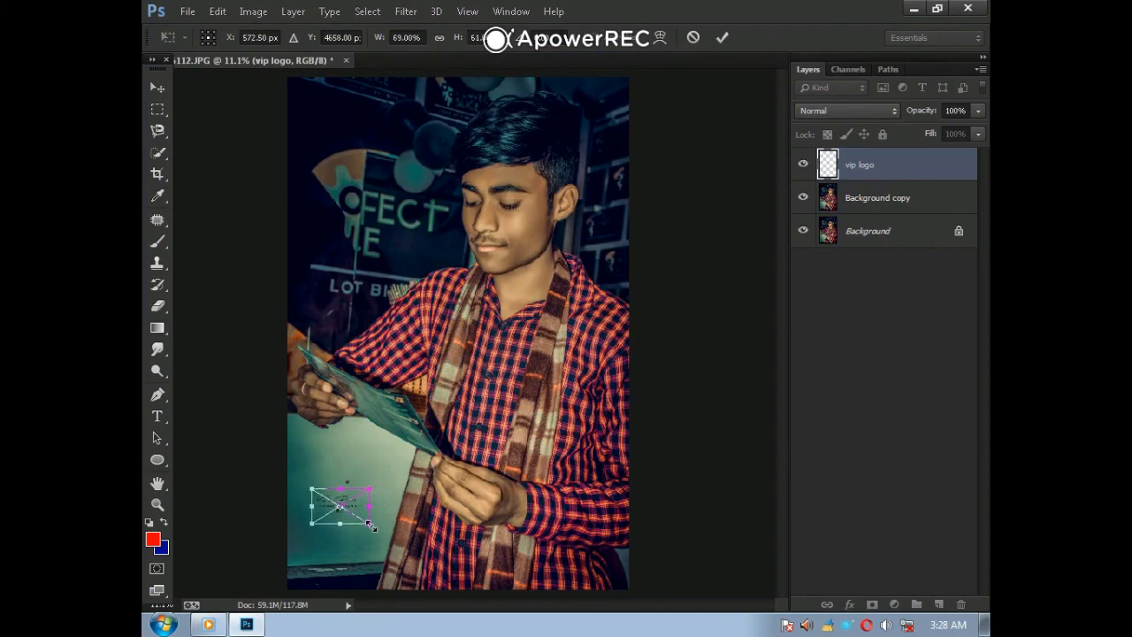
{"action": "left_click", "coordinate": [168, 91]}
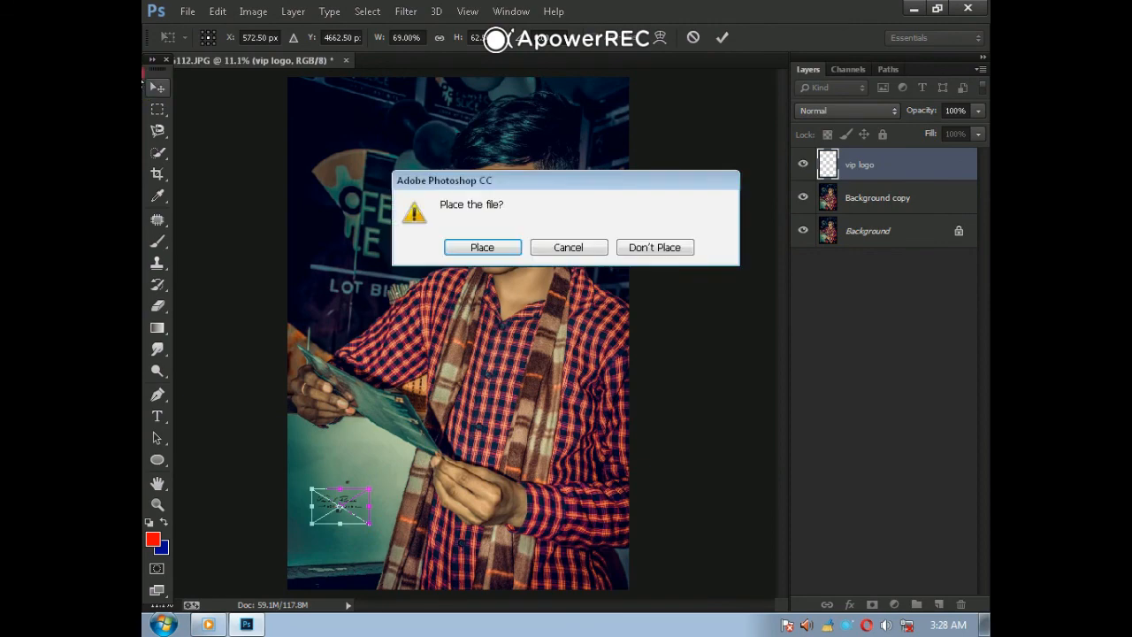
{"action": "left_click", "coordinate": [451, 248]}
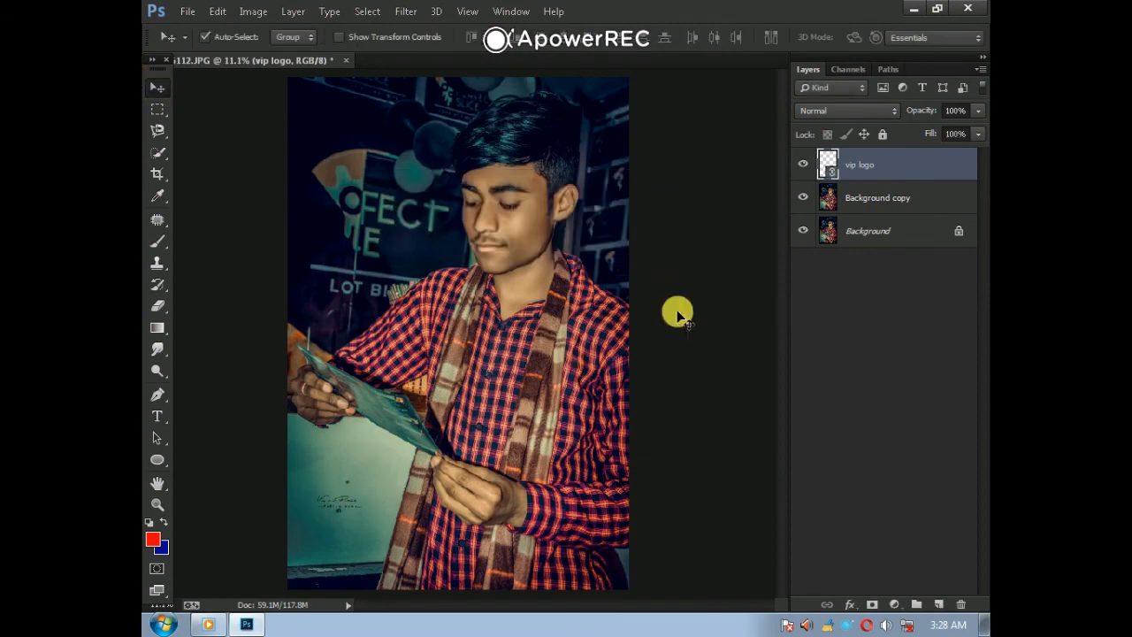
Merge the logo, the Background copy and the Background with Merge Visible
{"action": "left_click", "coordinate": [897, 232]}
{"action": "right_click", "coordinate": [896, 232]}
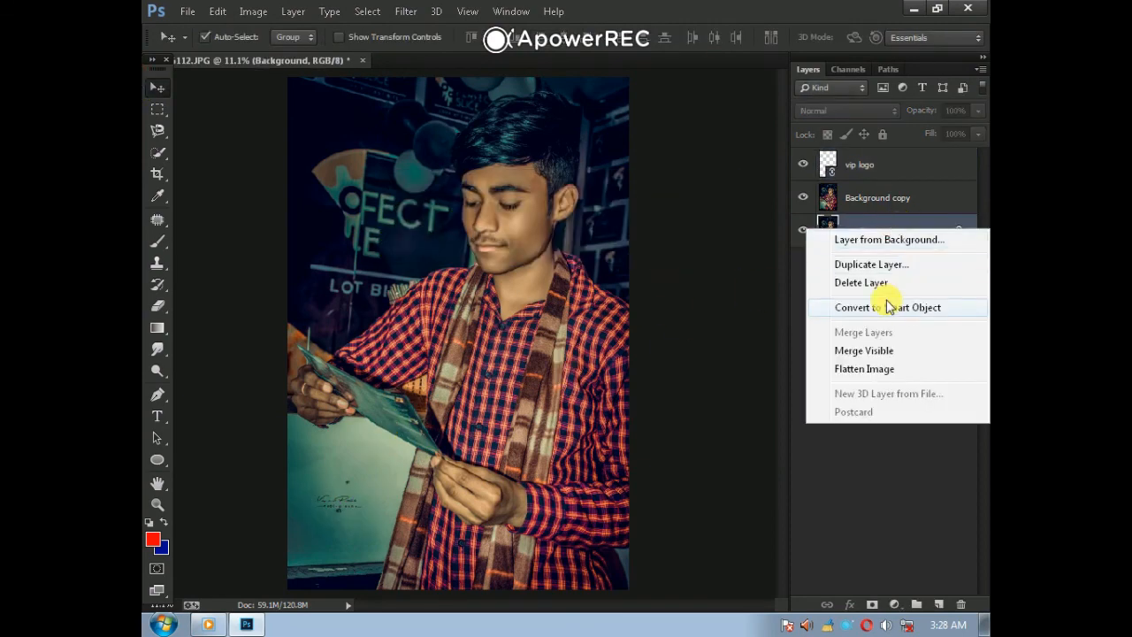
{"action": "left_click", "coordinate": [874, 352]}
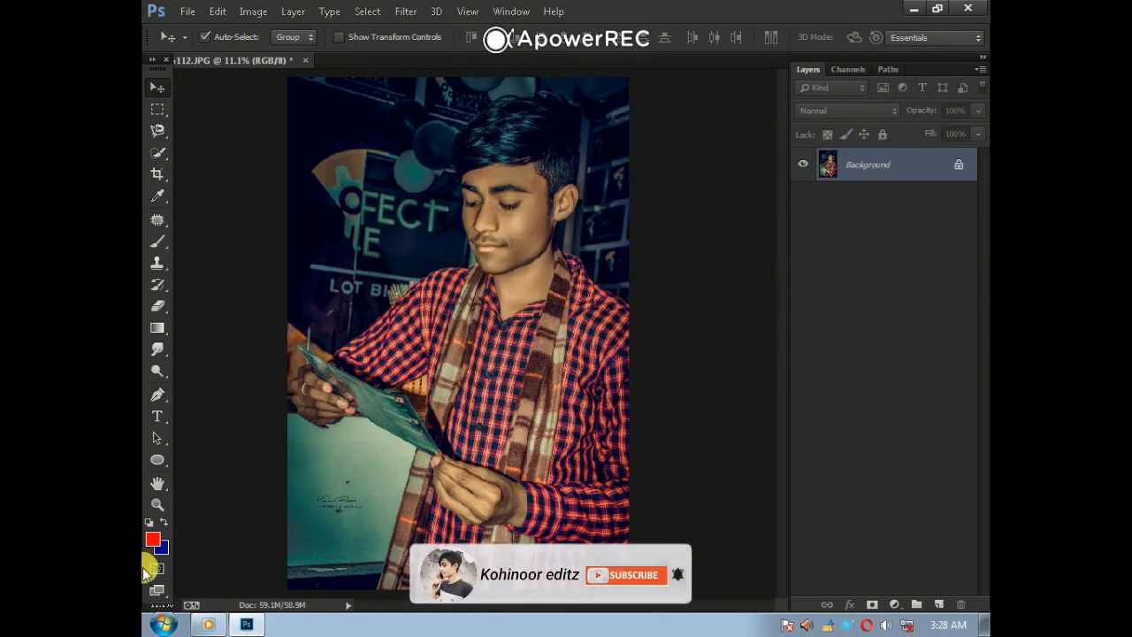
Inspect the retouched face up close and the whole portrait with its logo
{"action": "left_click", "coordinate": [158, 505]}
{"action": "left_click", "coordinate": [520, 191]}
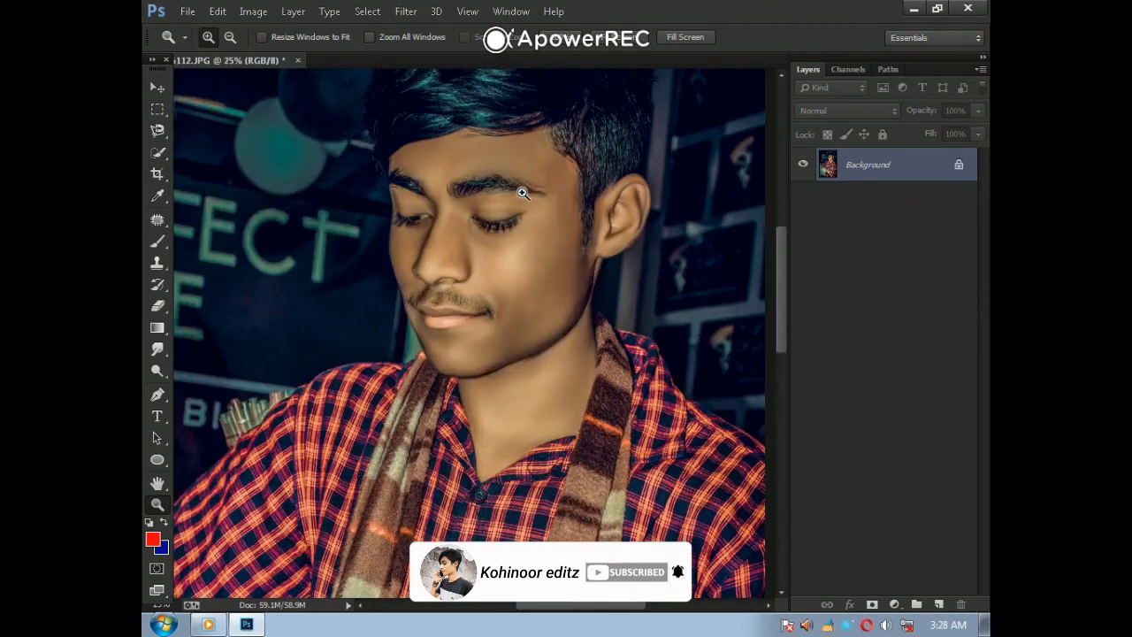
{"action": "right_click", "coordinate": [522, 193]}
{"action": "left_click", "coordinate": [549, 204]}
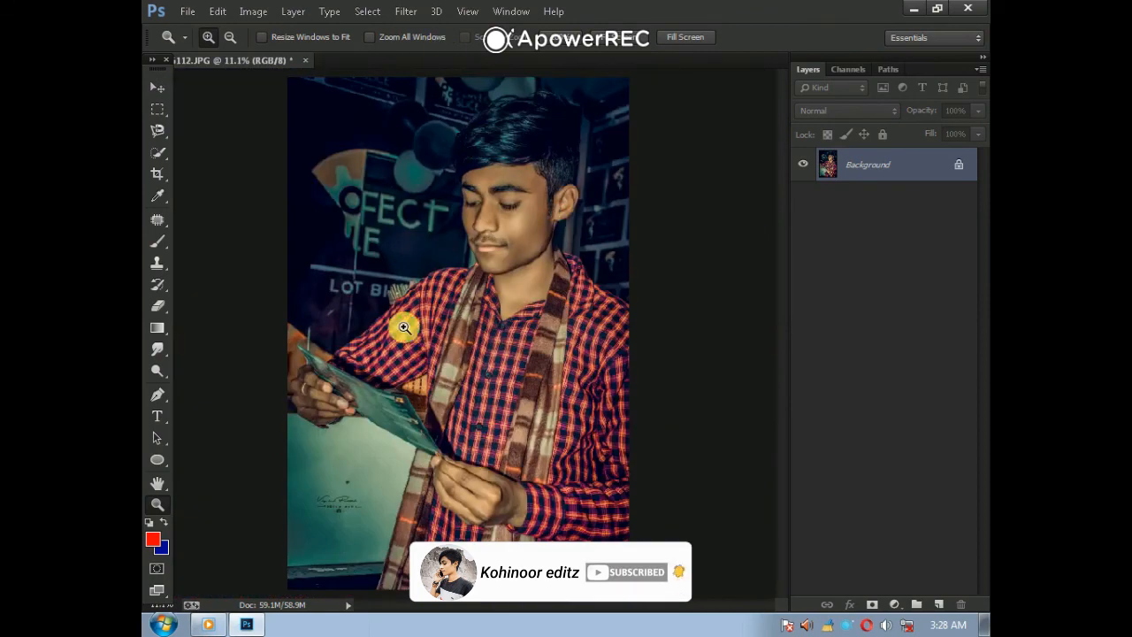